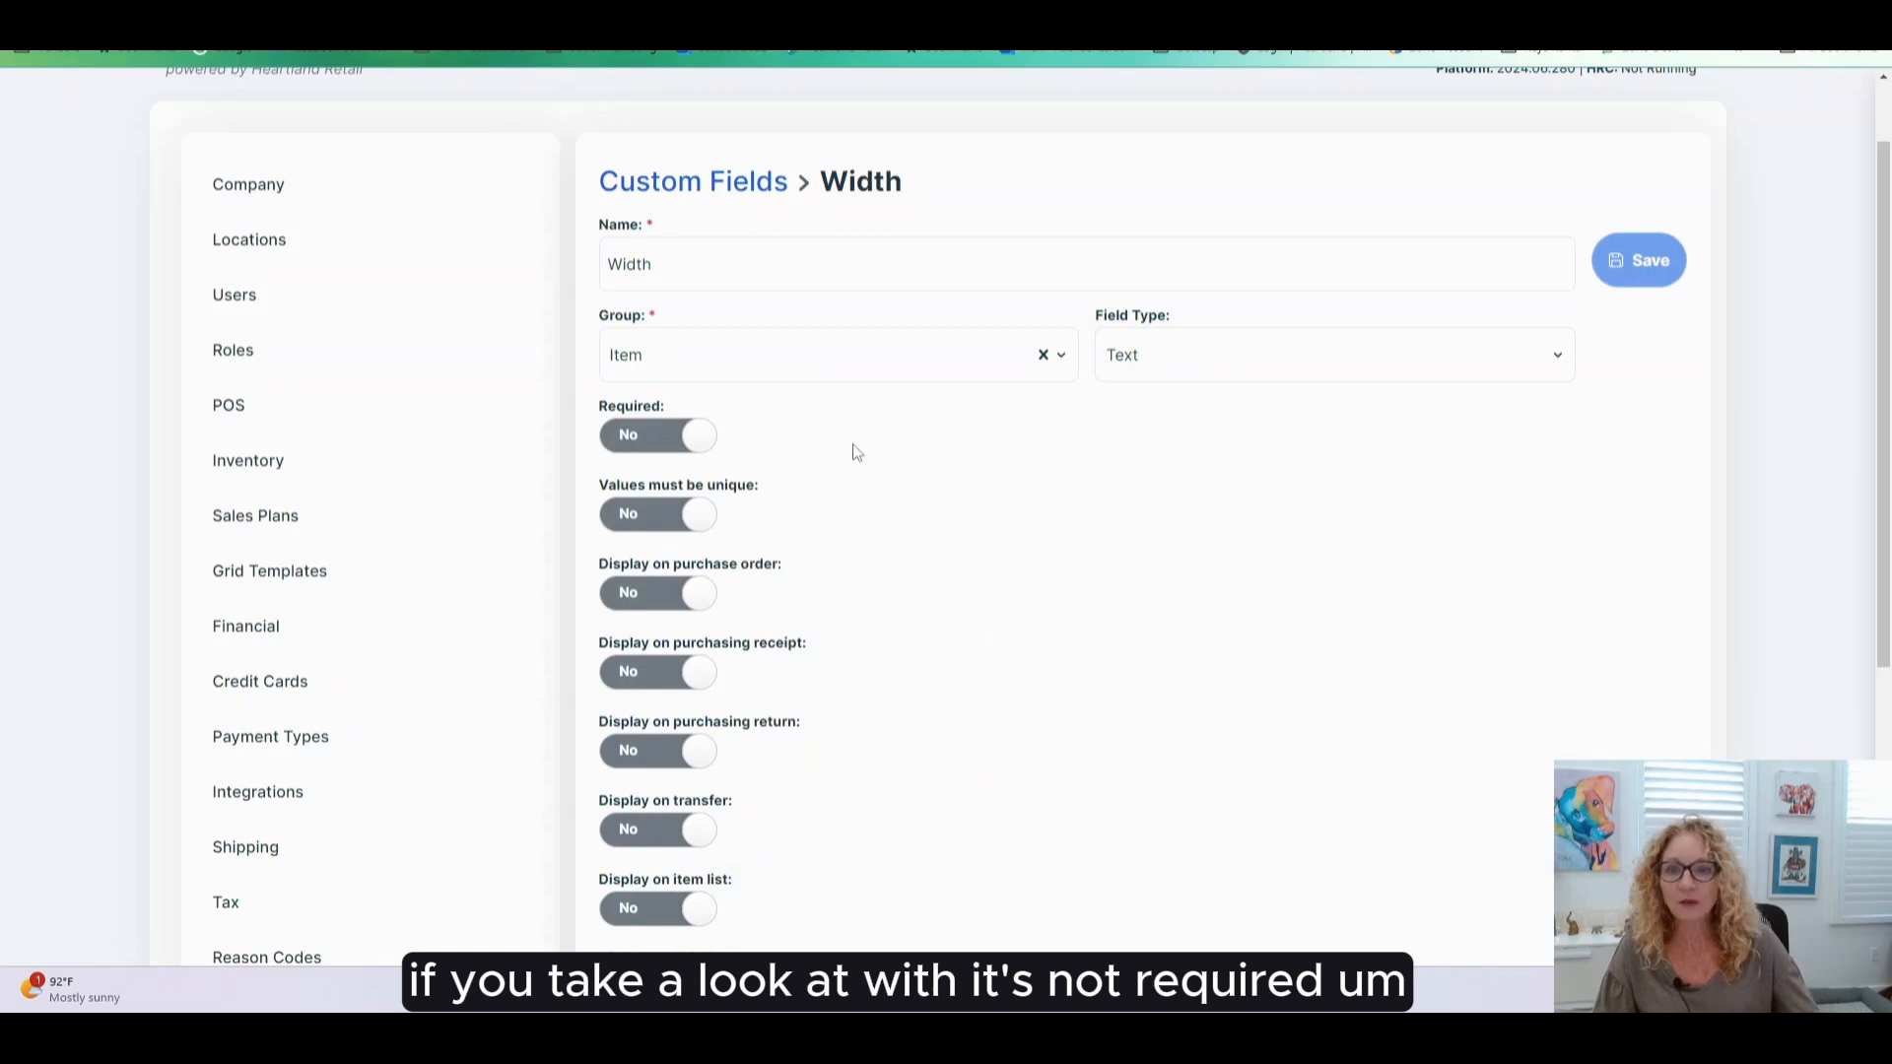
- Keep the Width field type as Text and bring up the Reporting menu options
{"action": "left_click", "coordinate": [1193, 367]}
{"action": "left_click", "coordinate": [1194, 373]}
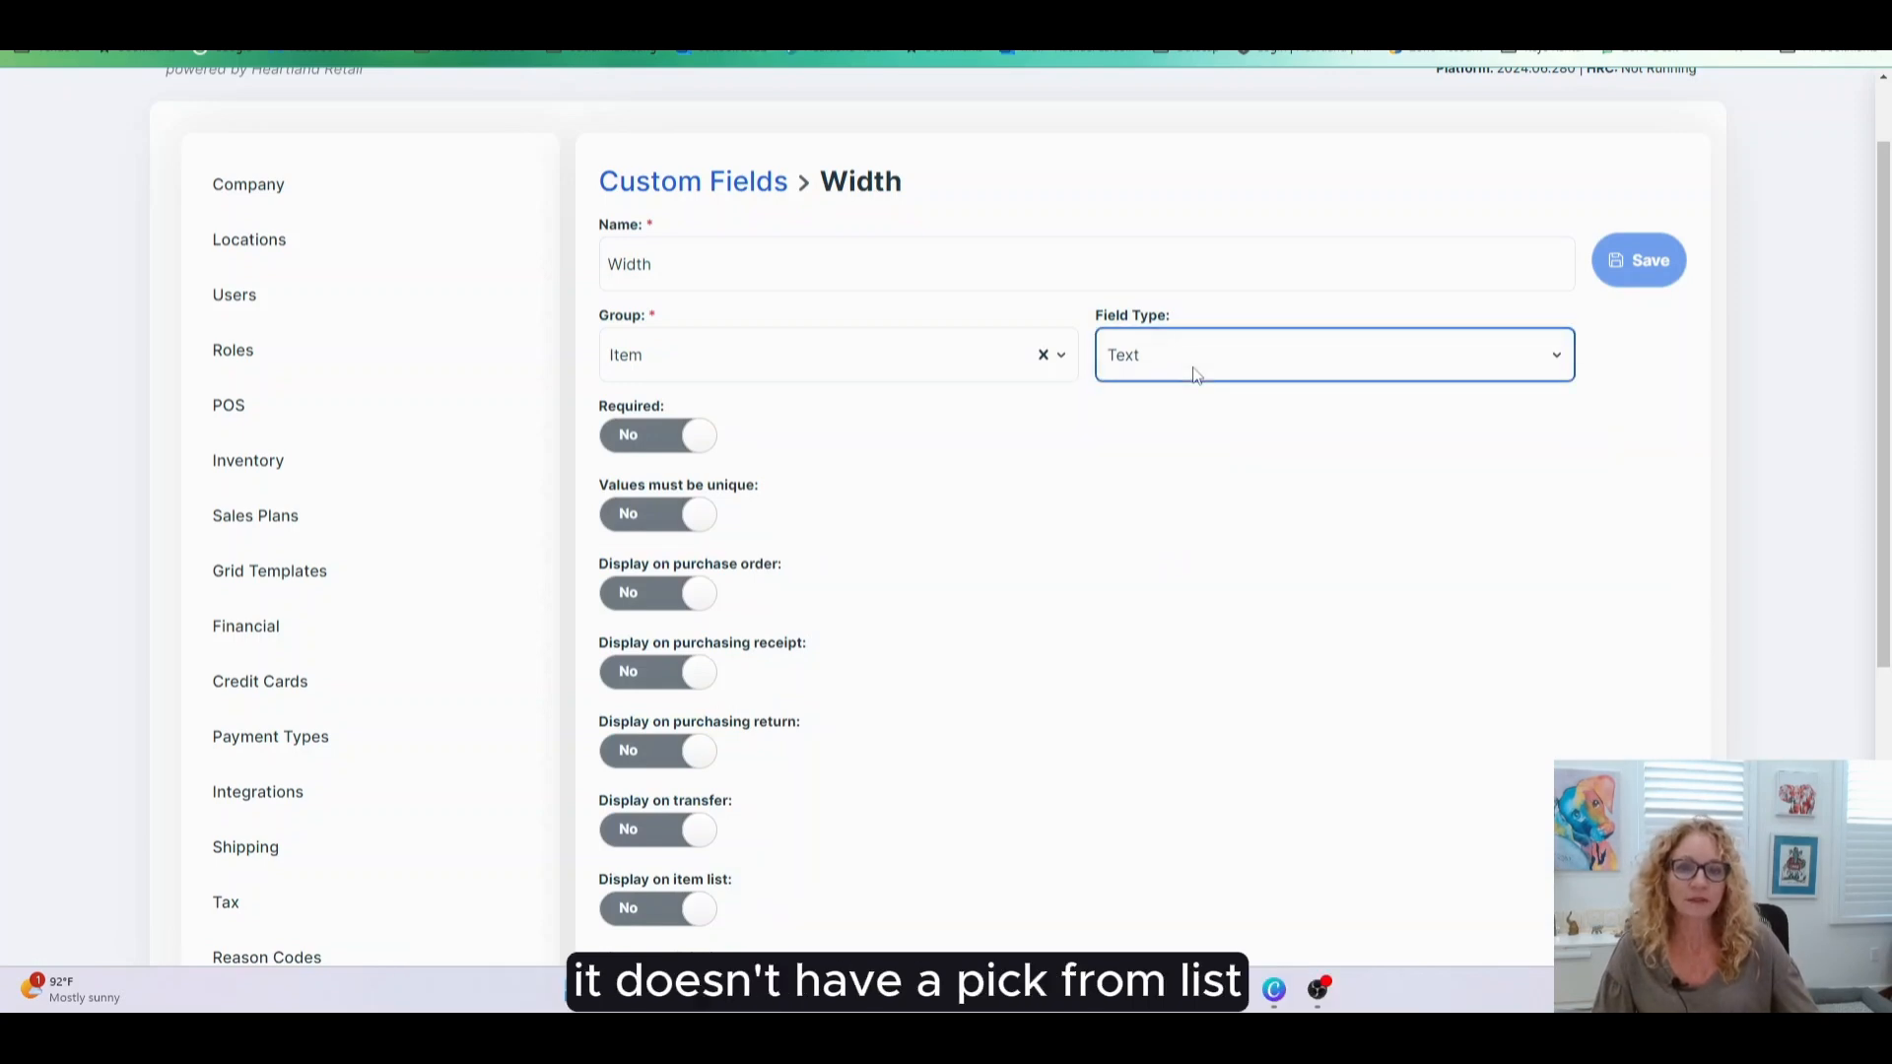
{"action": "scroll", "coordinate": [1130, 744], "scroll_direction": "down", "scroll_amount": 4}
{"action": "scroll", "coordinate": [1130, 749], "scroll_direction": "up", "scroll_amount": 4}
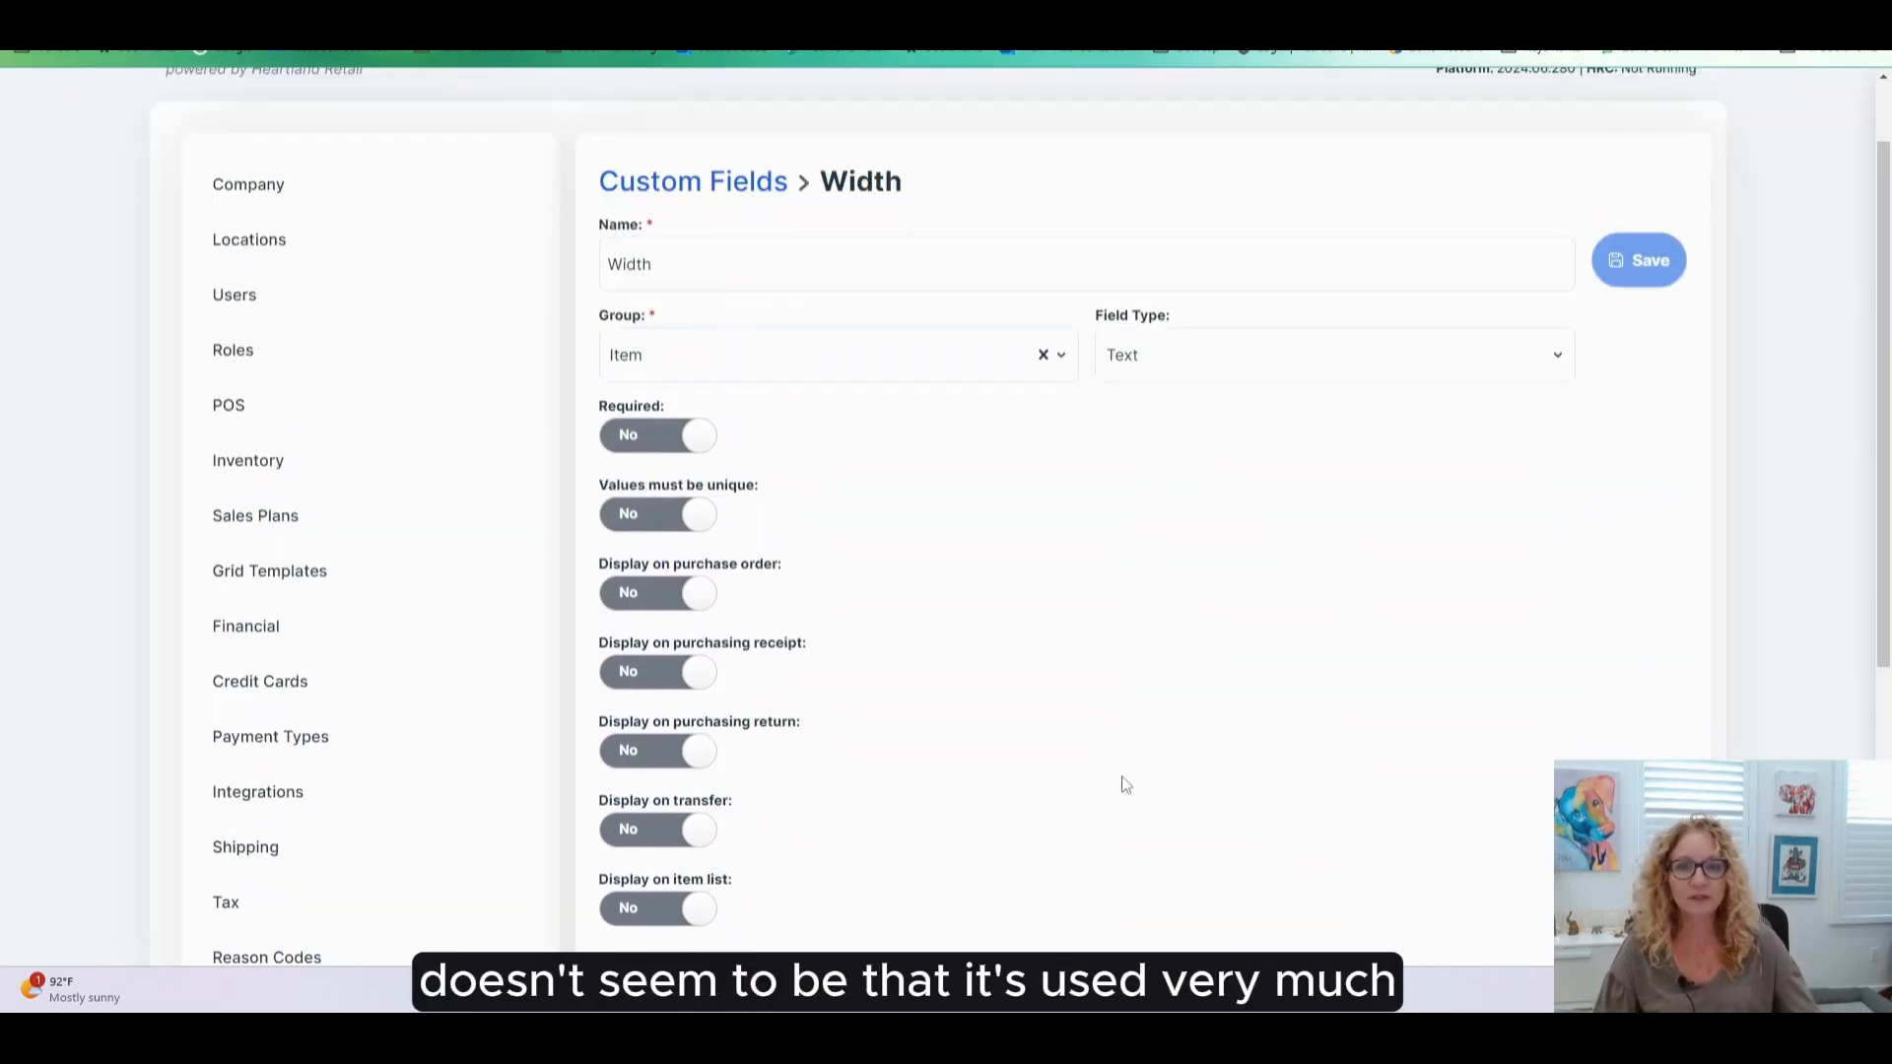
{"action": "scroll", "coordinate": [1164, 721], "scroll_direction": "up", "scroll_amount": 1}
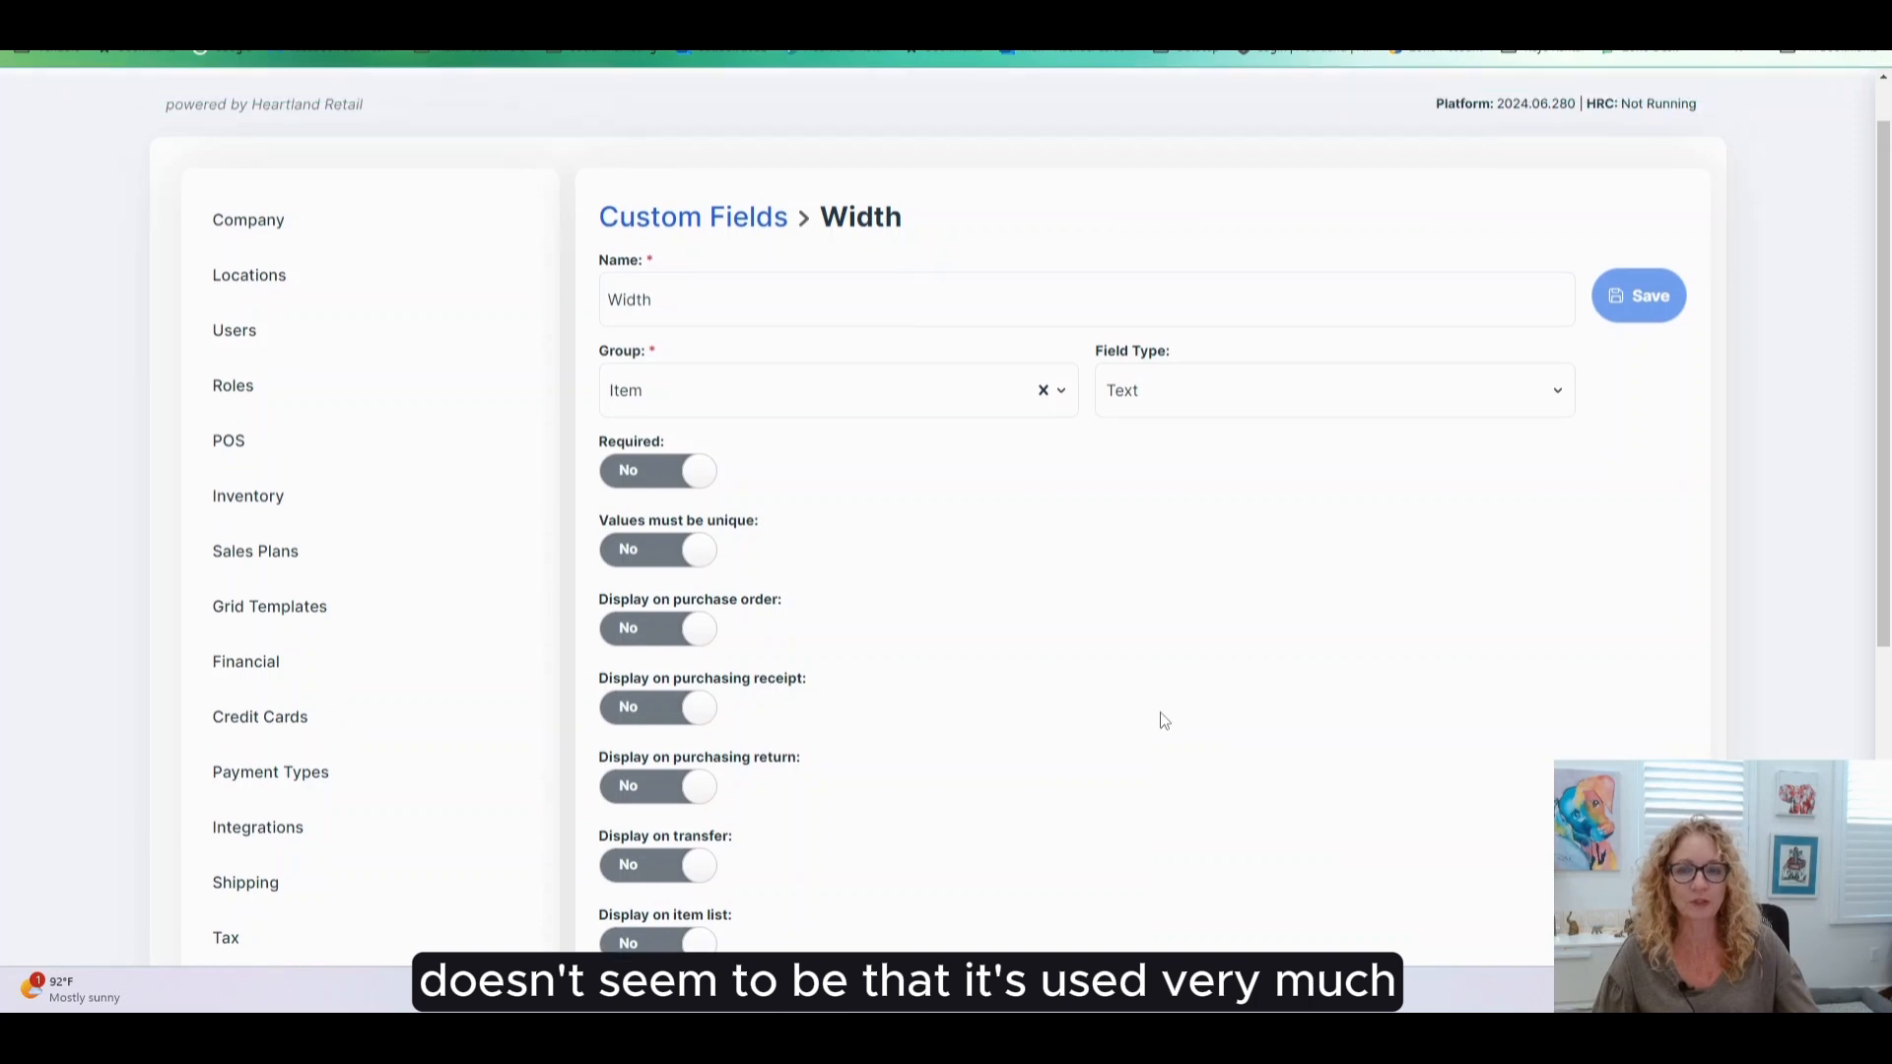
{"action": "scroll", "coordinate": [1163, 720], "scroll_direction": "up", "scroll_amount": 1}
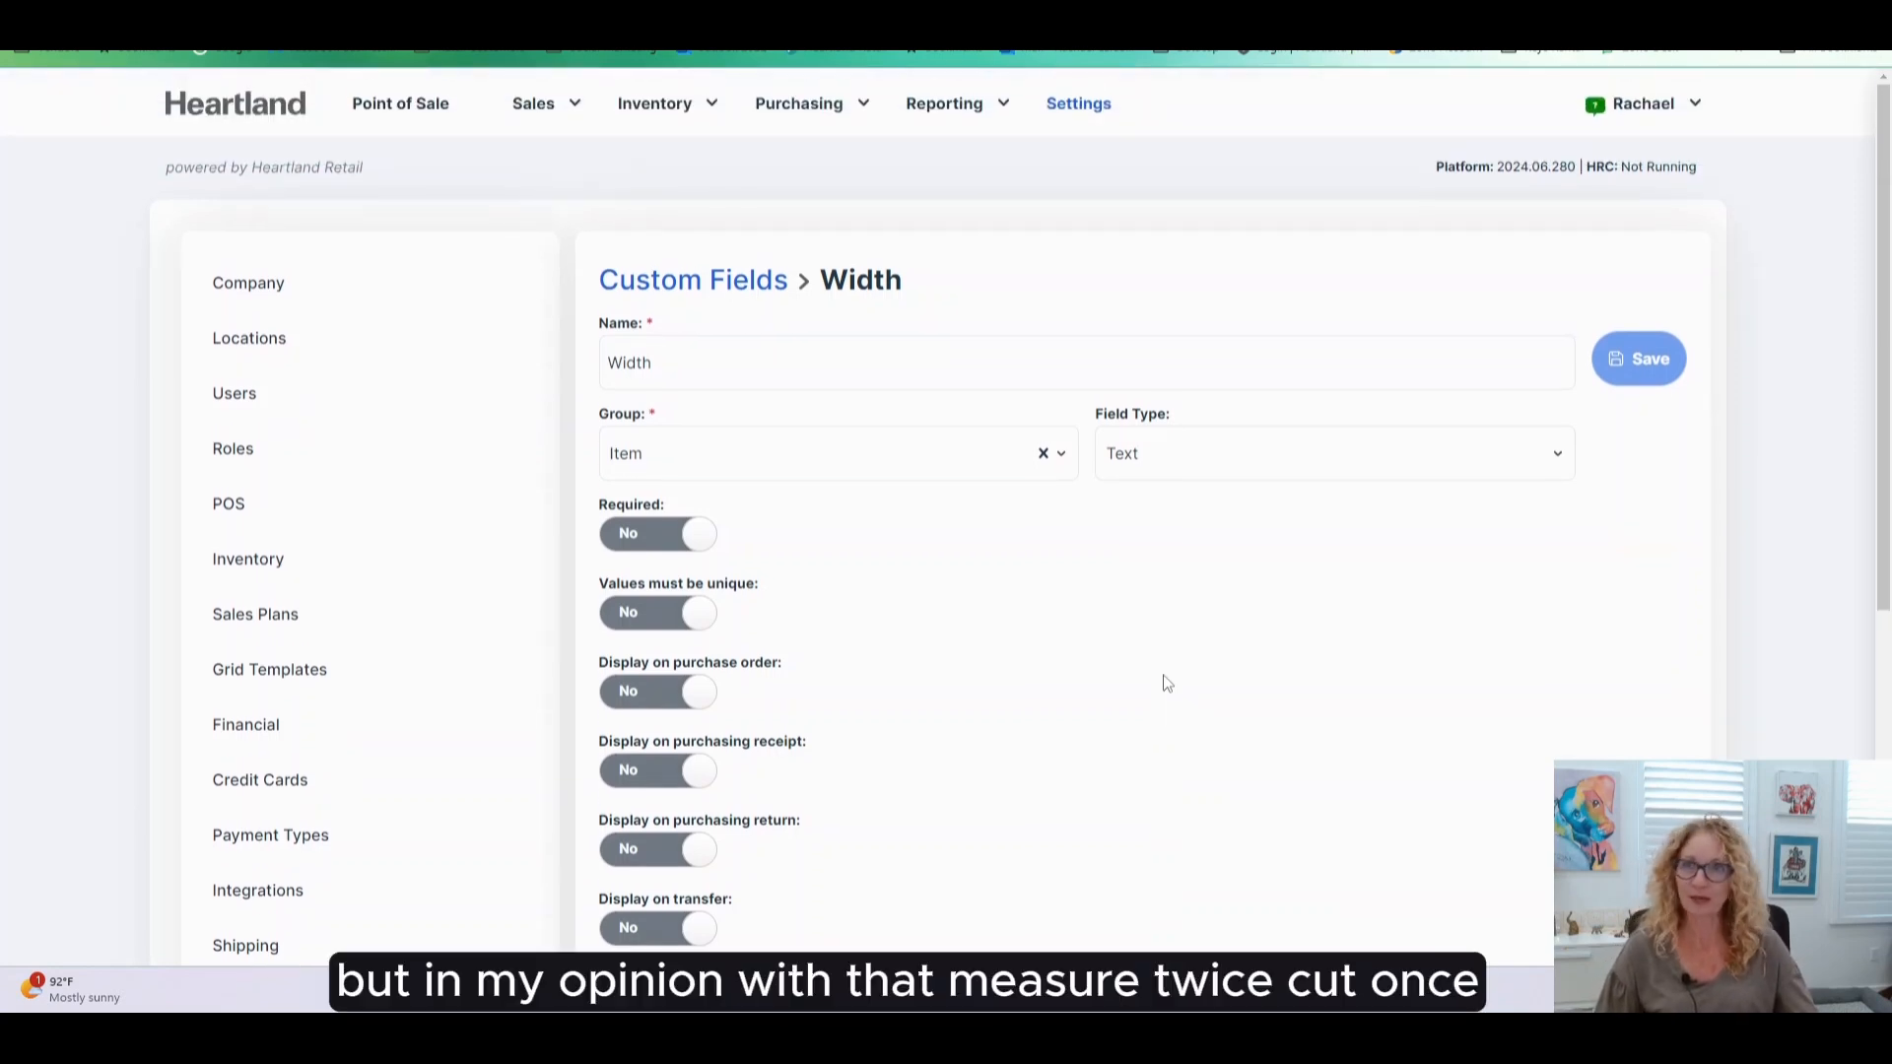
{"action": "mouse_move", "coordinate": [1001, 104]}
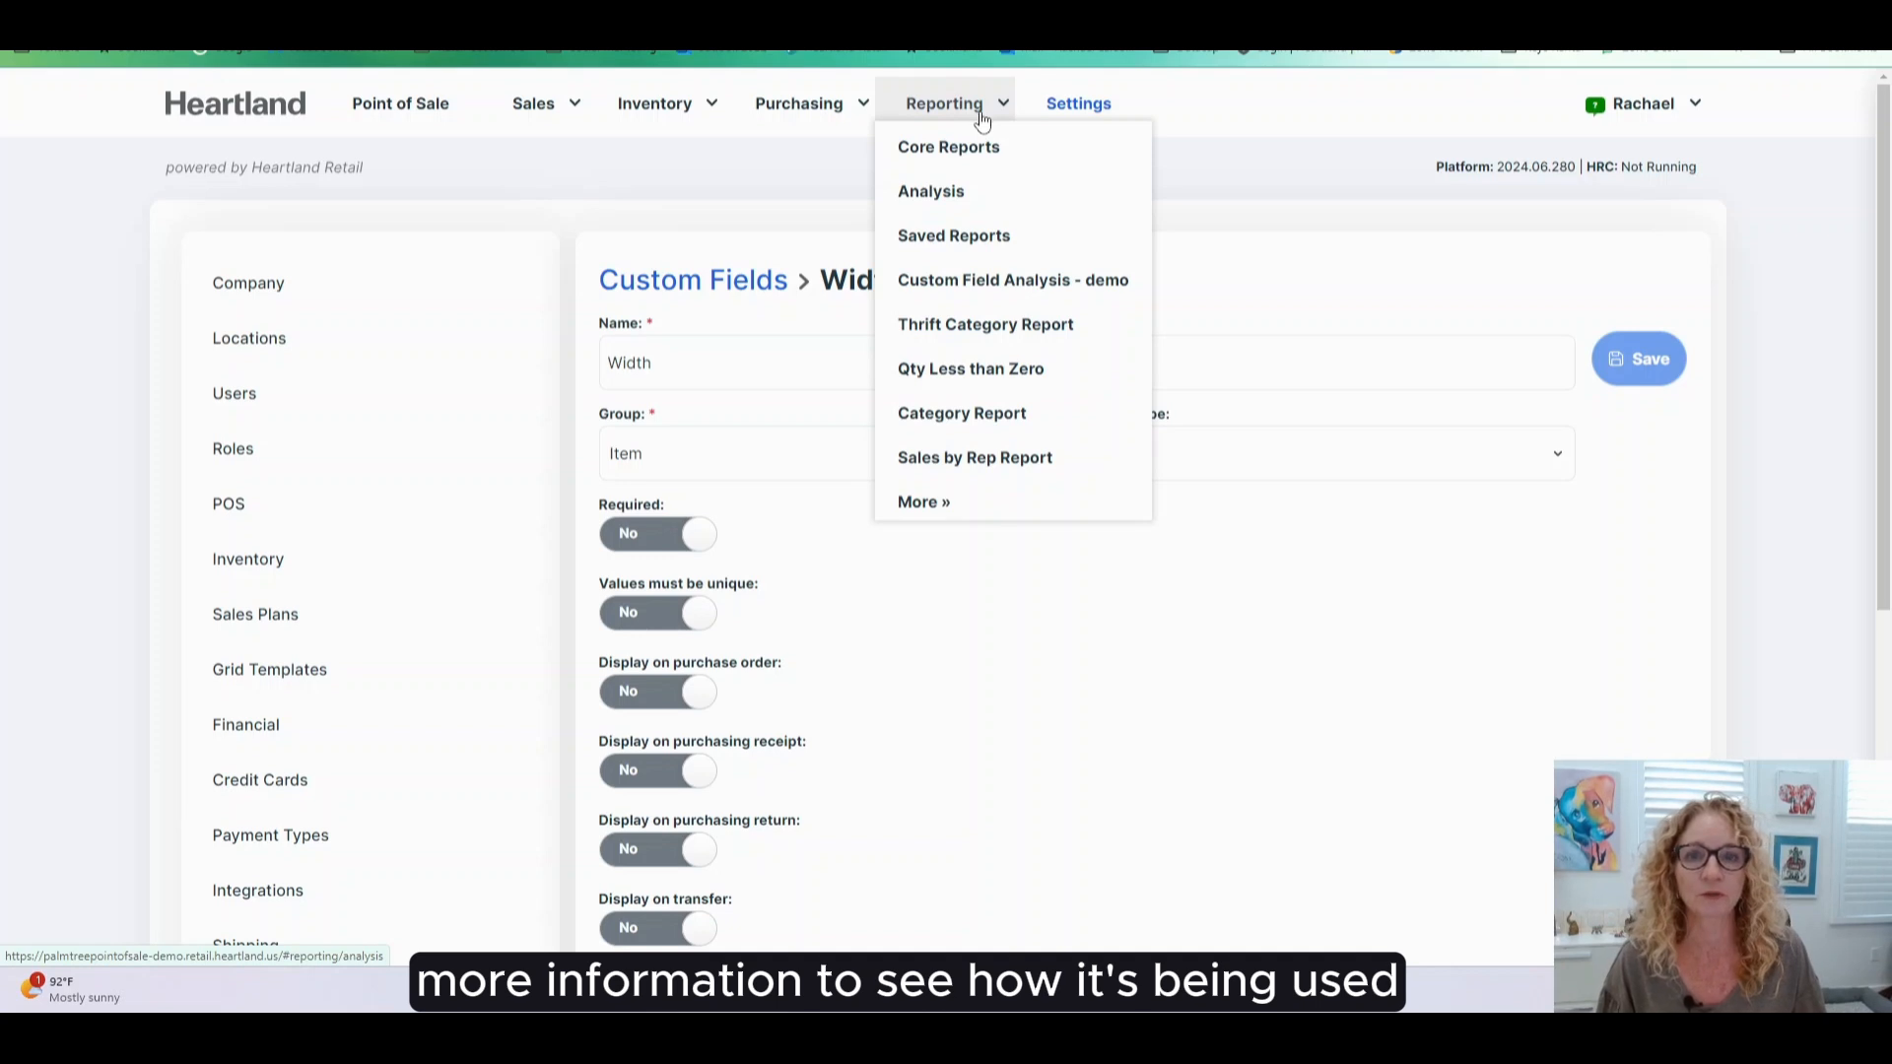
- Open the saved Custom Field Analysis - demo report and review its Item » Width grouping and Qty On Hand metric
{"action": "left_click", "coordinate": [984, 240]}
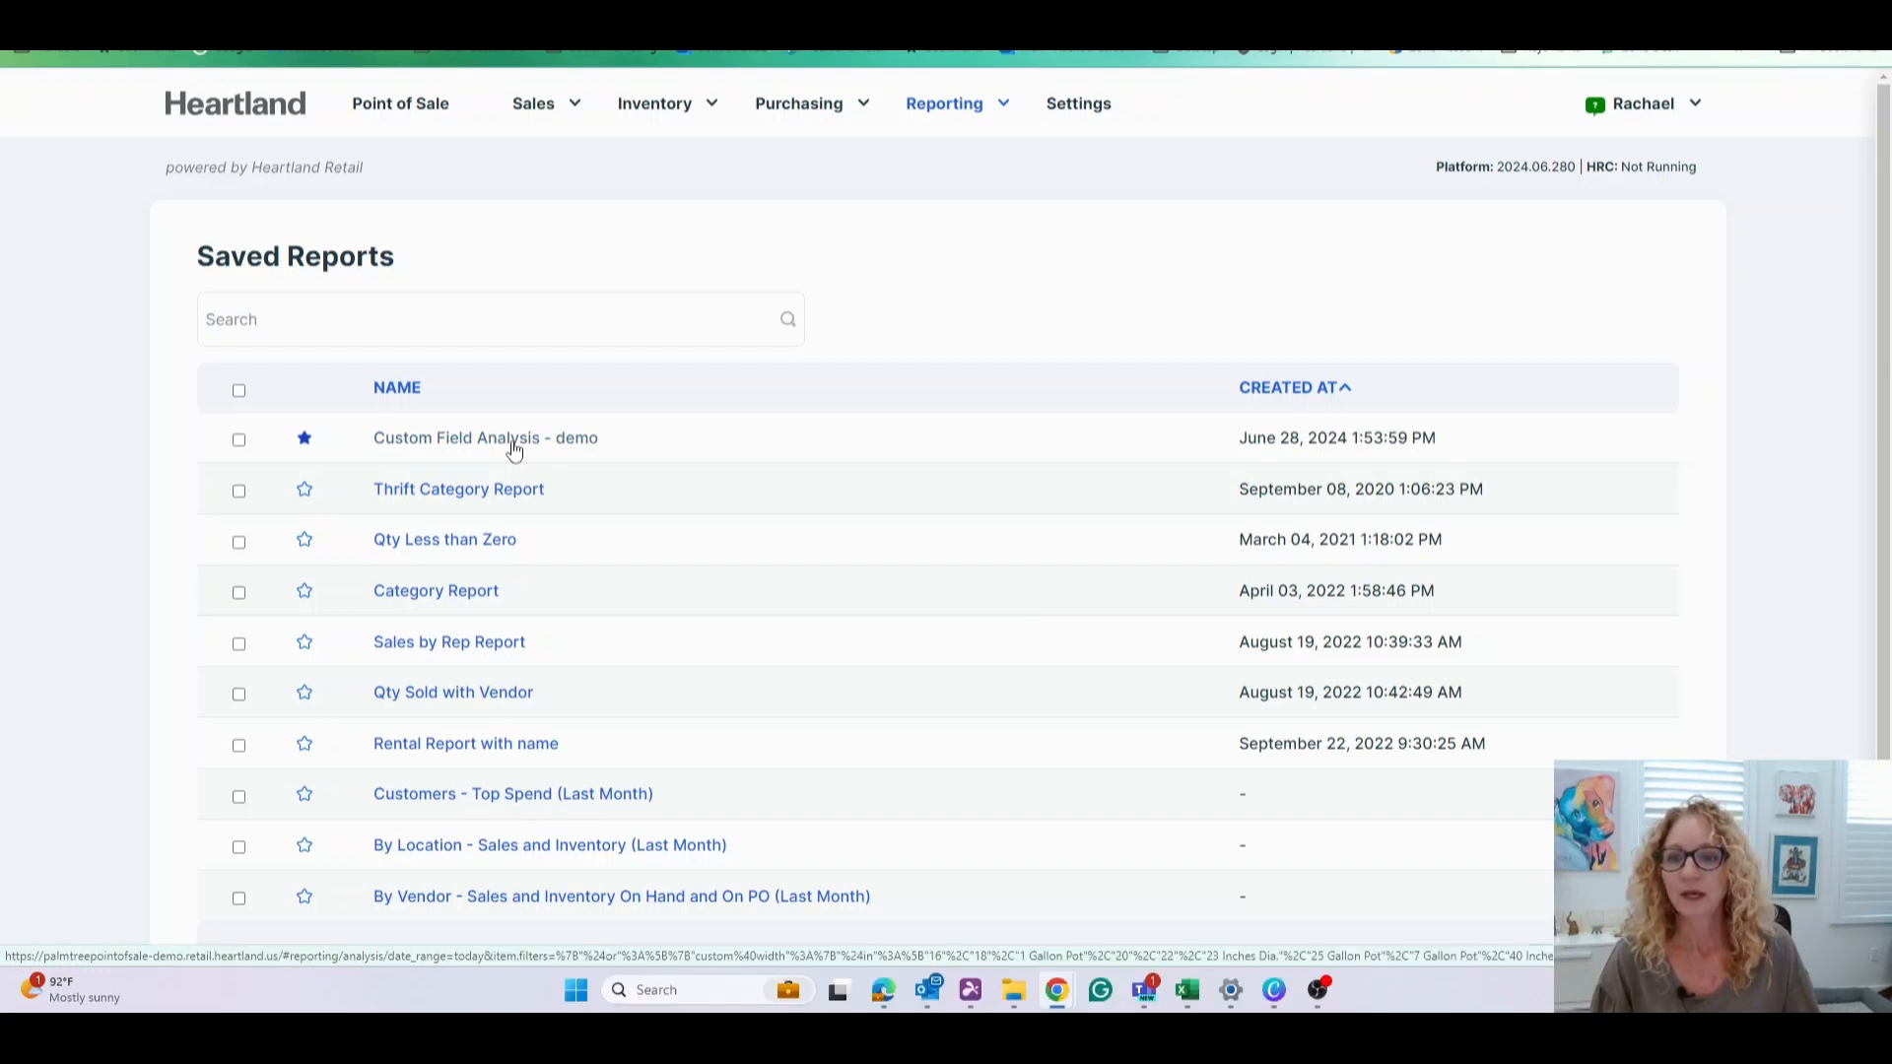
{"action": "left_click", "coordinate": [513, 450]}
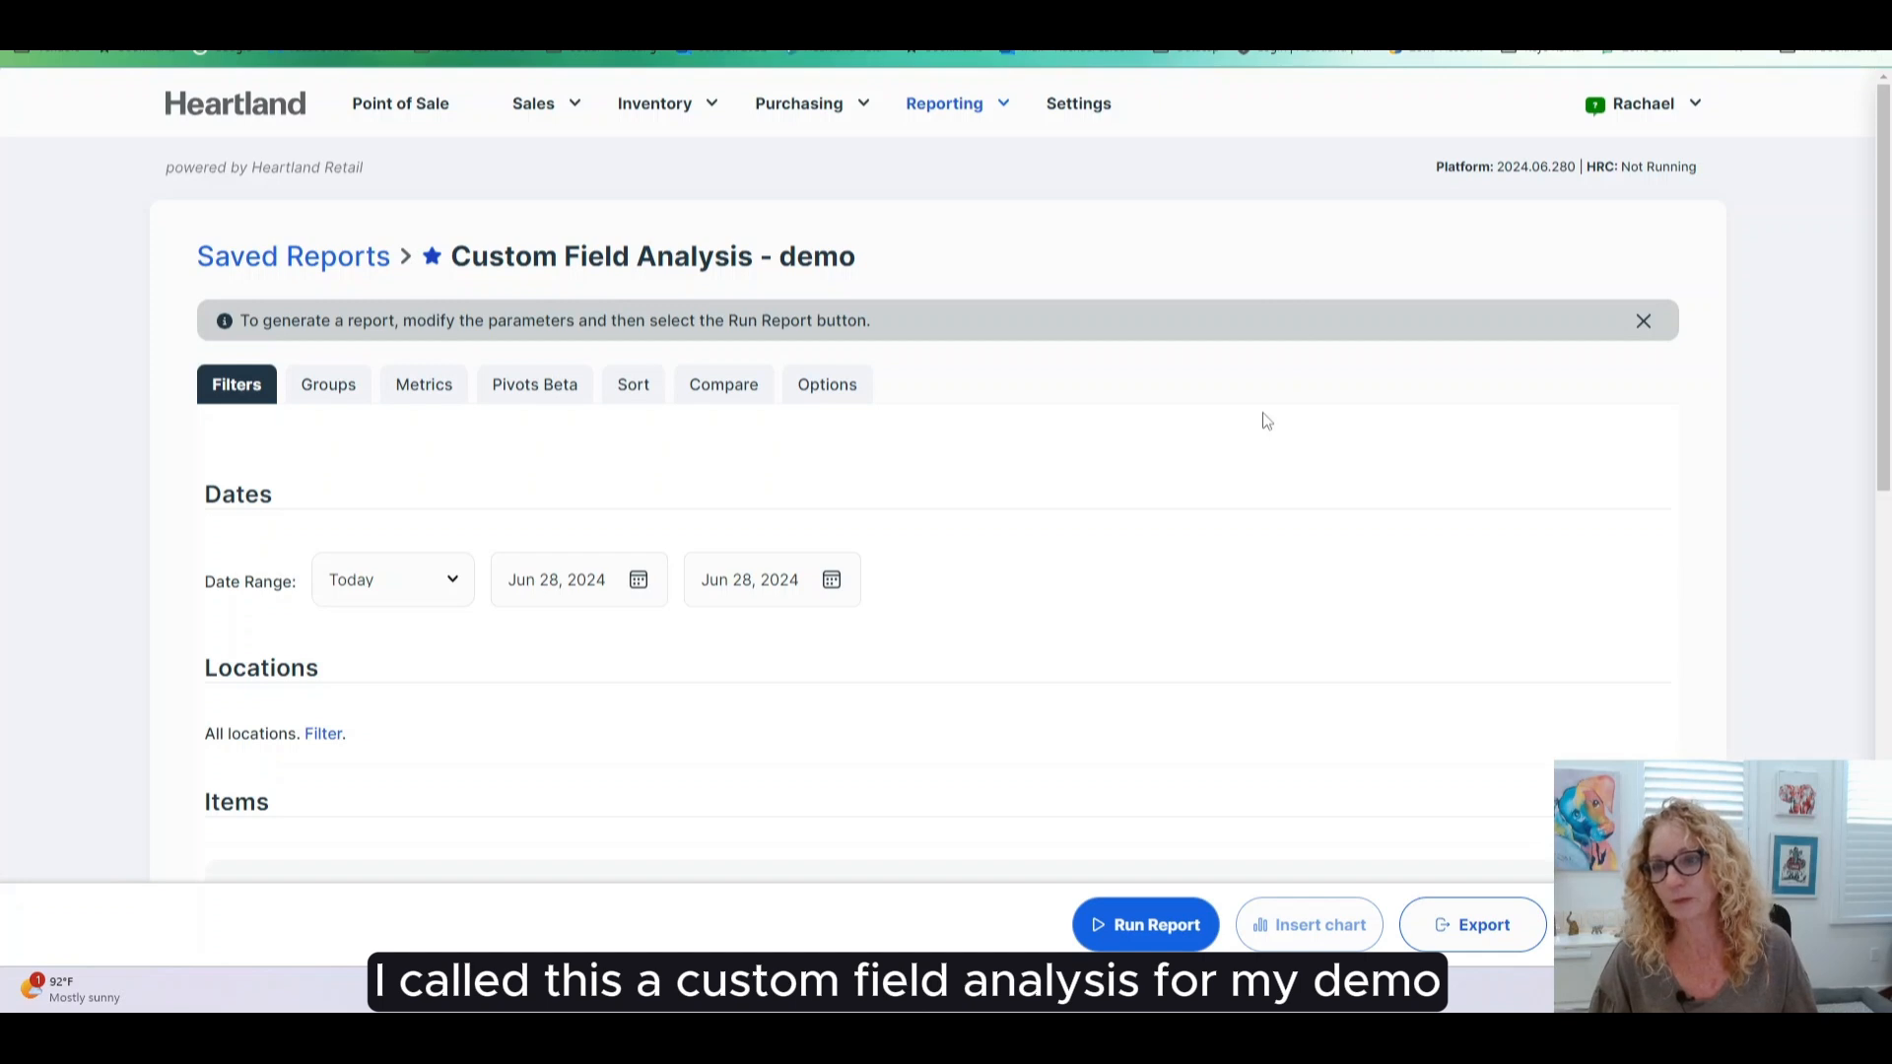
{"action": "scroll", "coordinate": [1098, 638], "scroll_direction": "down", "scroll_amount": 2}
{"action": "scroll", "coordinate": [1098, 638], "scroll_direction": "up", "scroll_amount": 2}
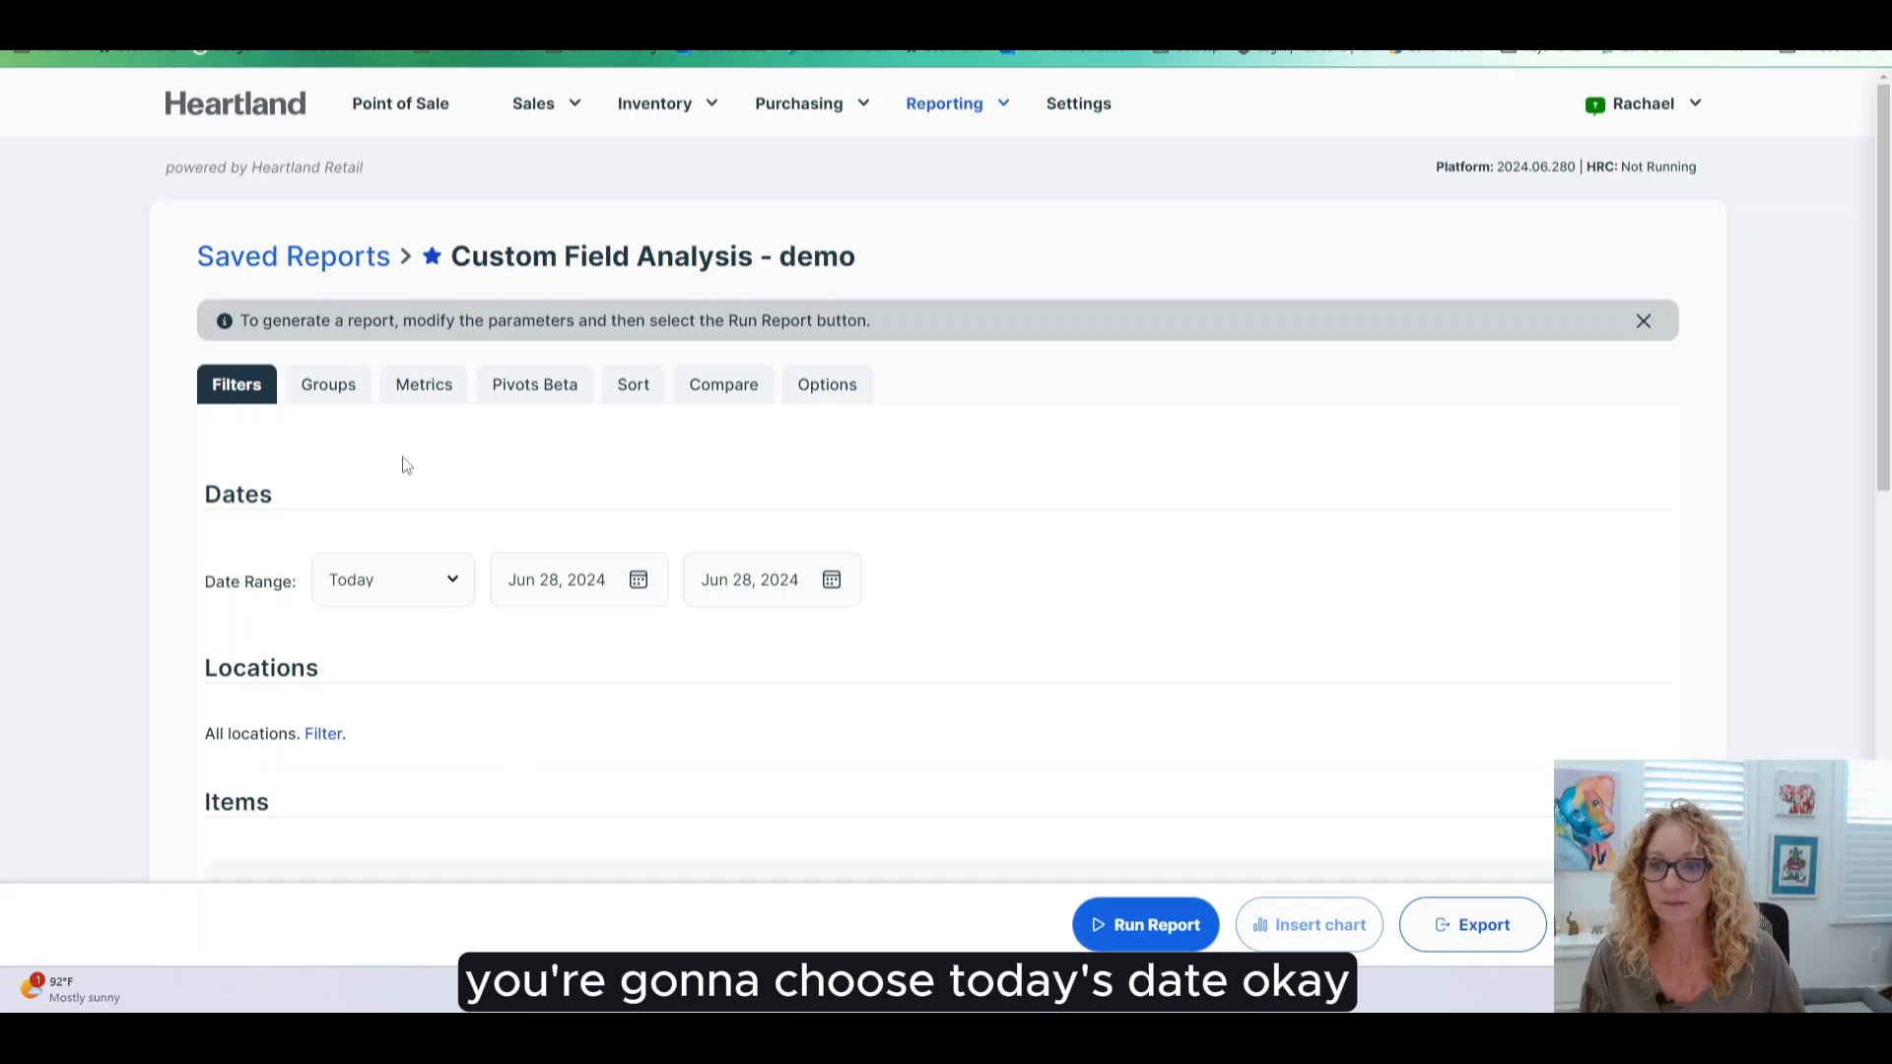
{"action": "left_click", "coordinate": [349, 393]}
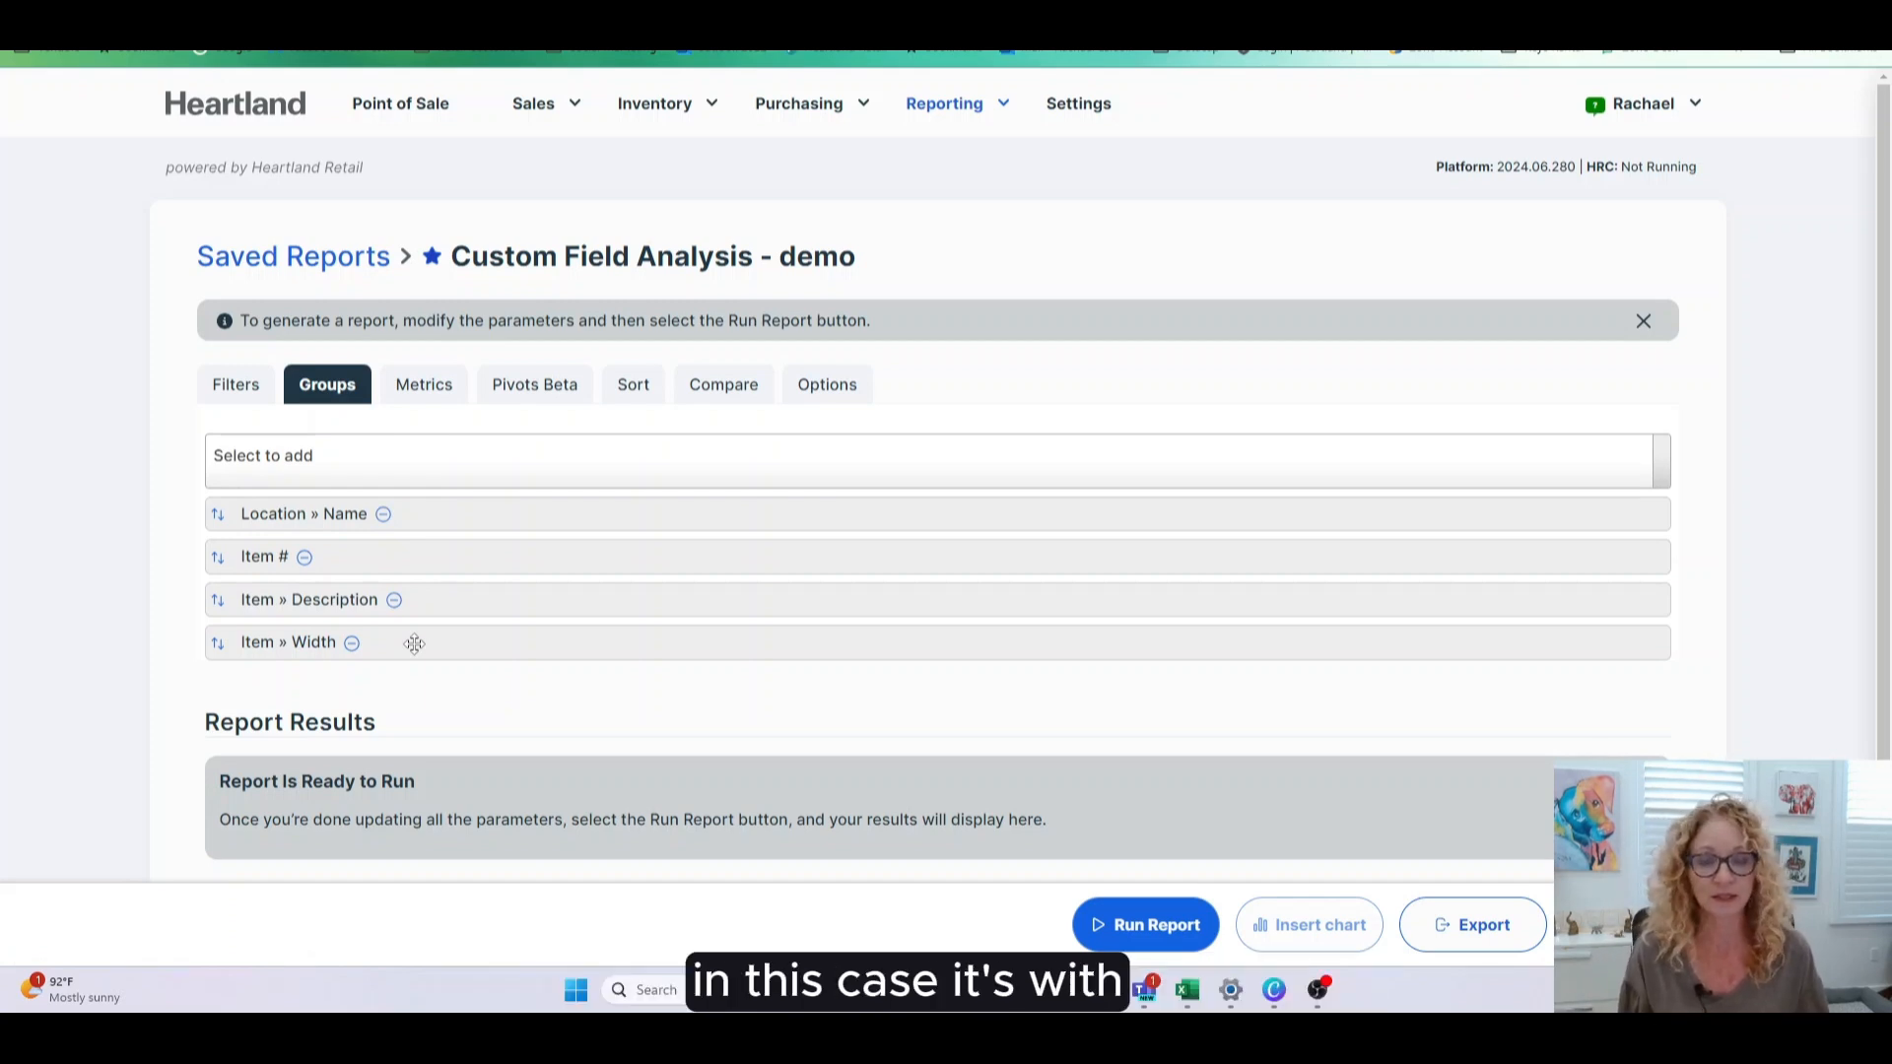
{"action": "left_click", "coordinate": [418, 398]}
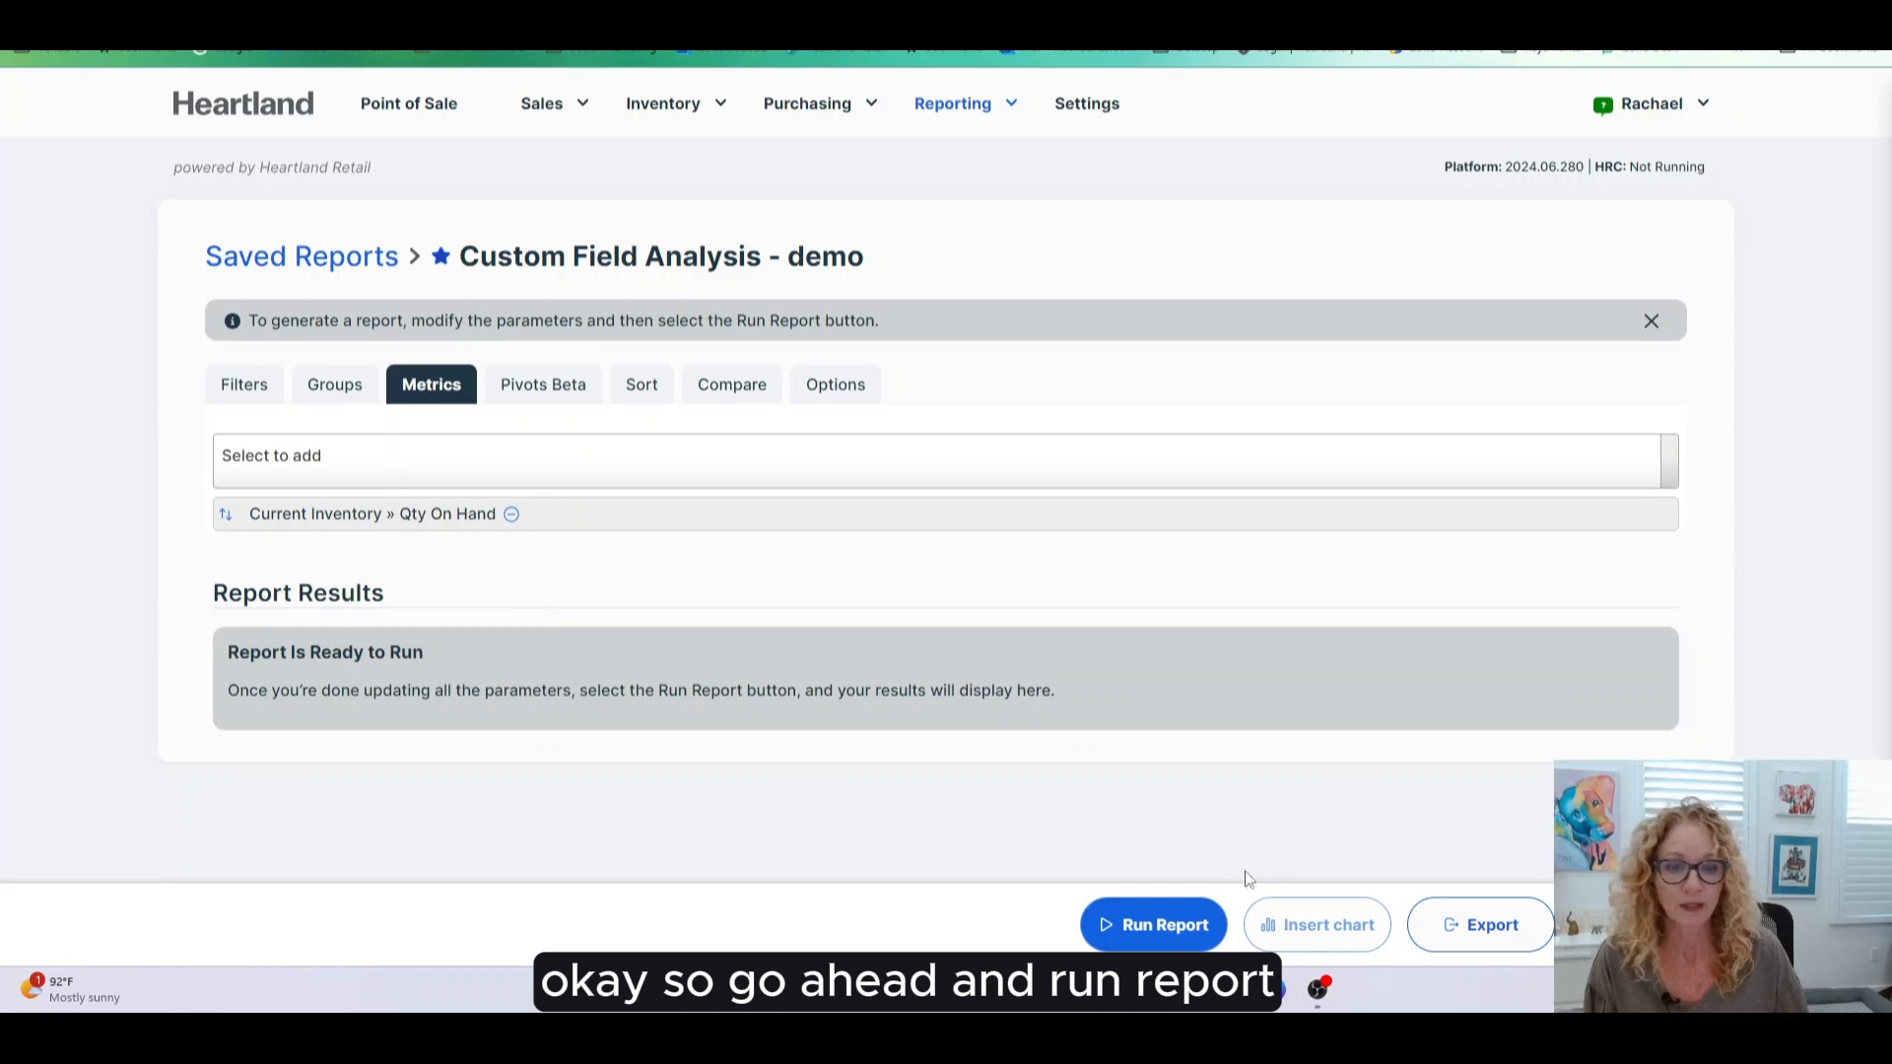
- Run the demo report listing Miami items with Width M or W and their Qty On Hand, then recheck its groups
{"action": "left_click", "coordinate": [1149, 924]}
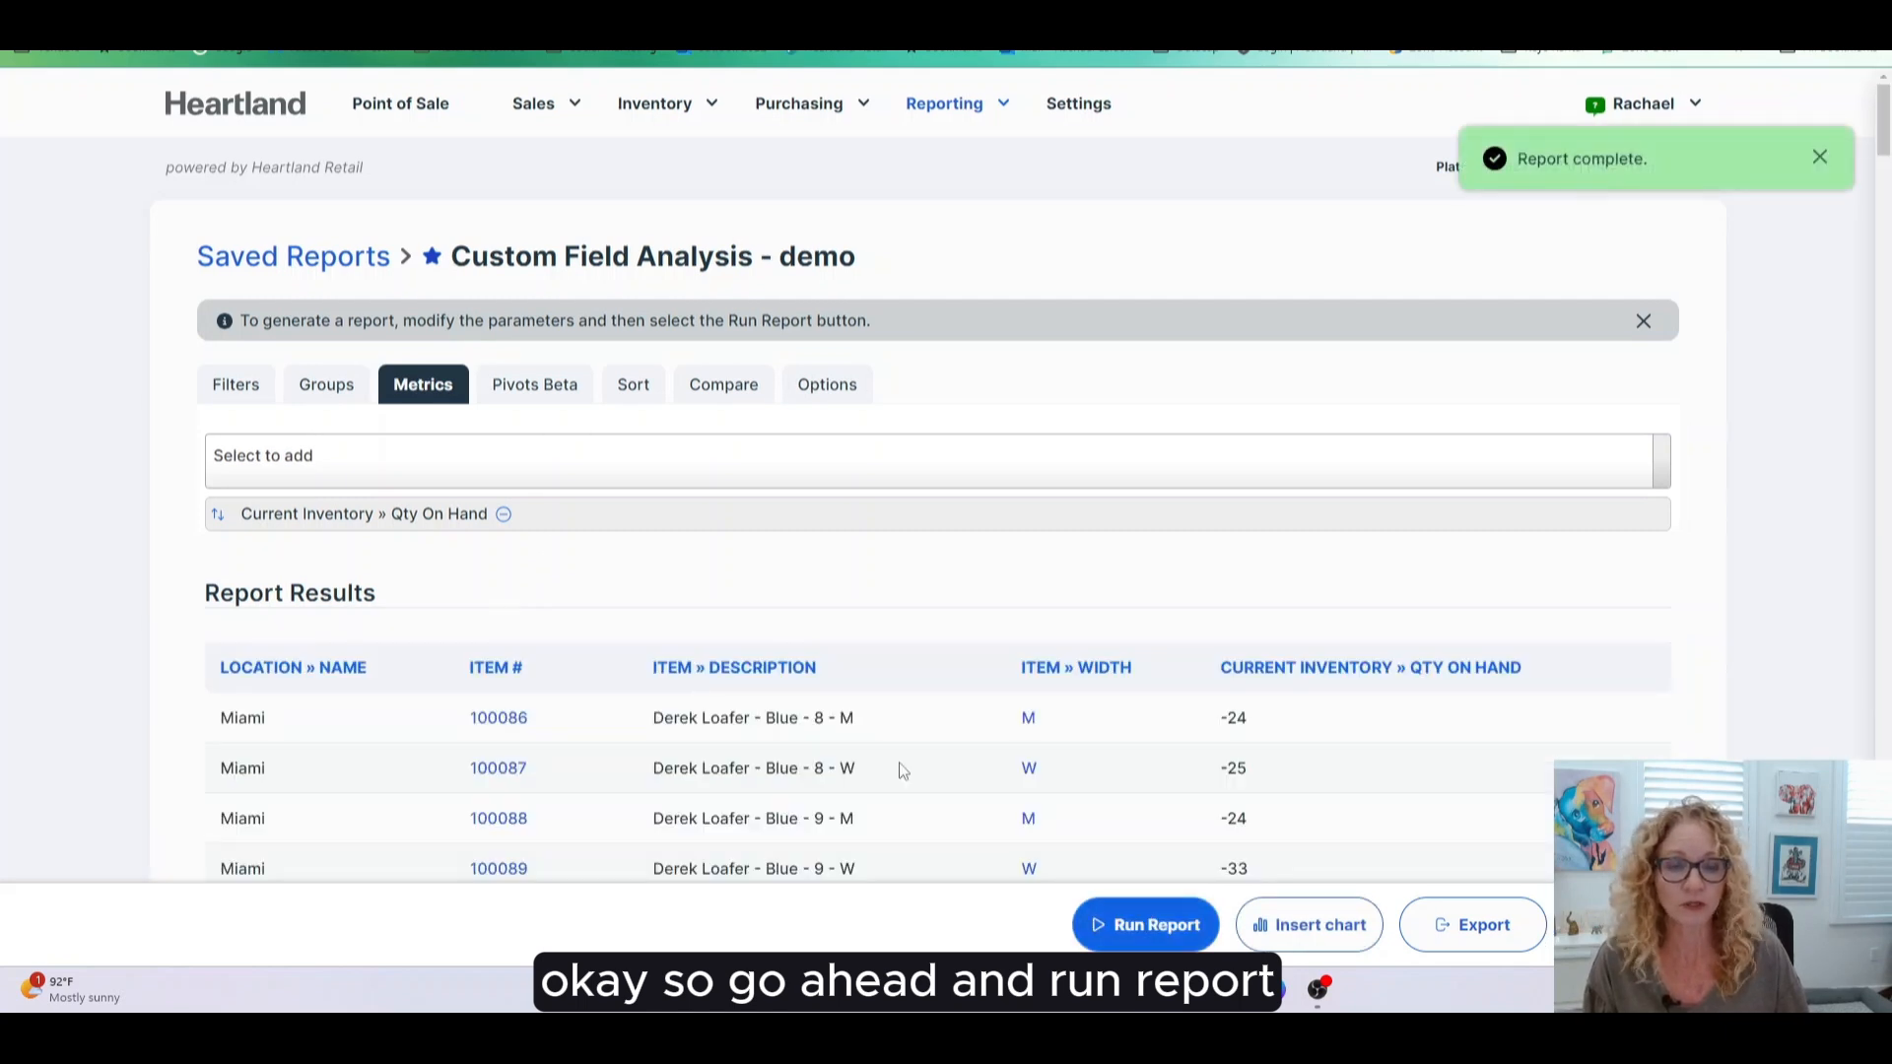
{"action": "scroll", "coordinate": [901, 770], "scroll_direction": "down", "scroll_amount": 3}
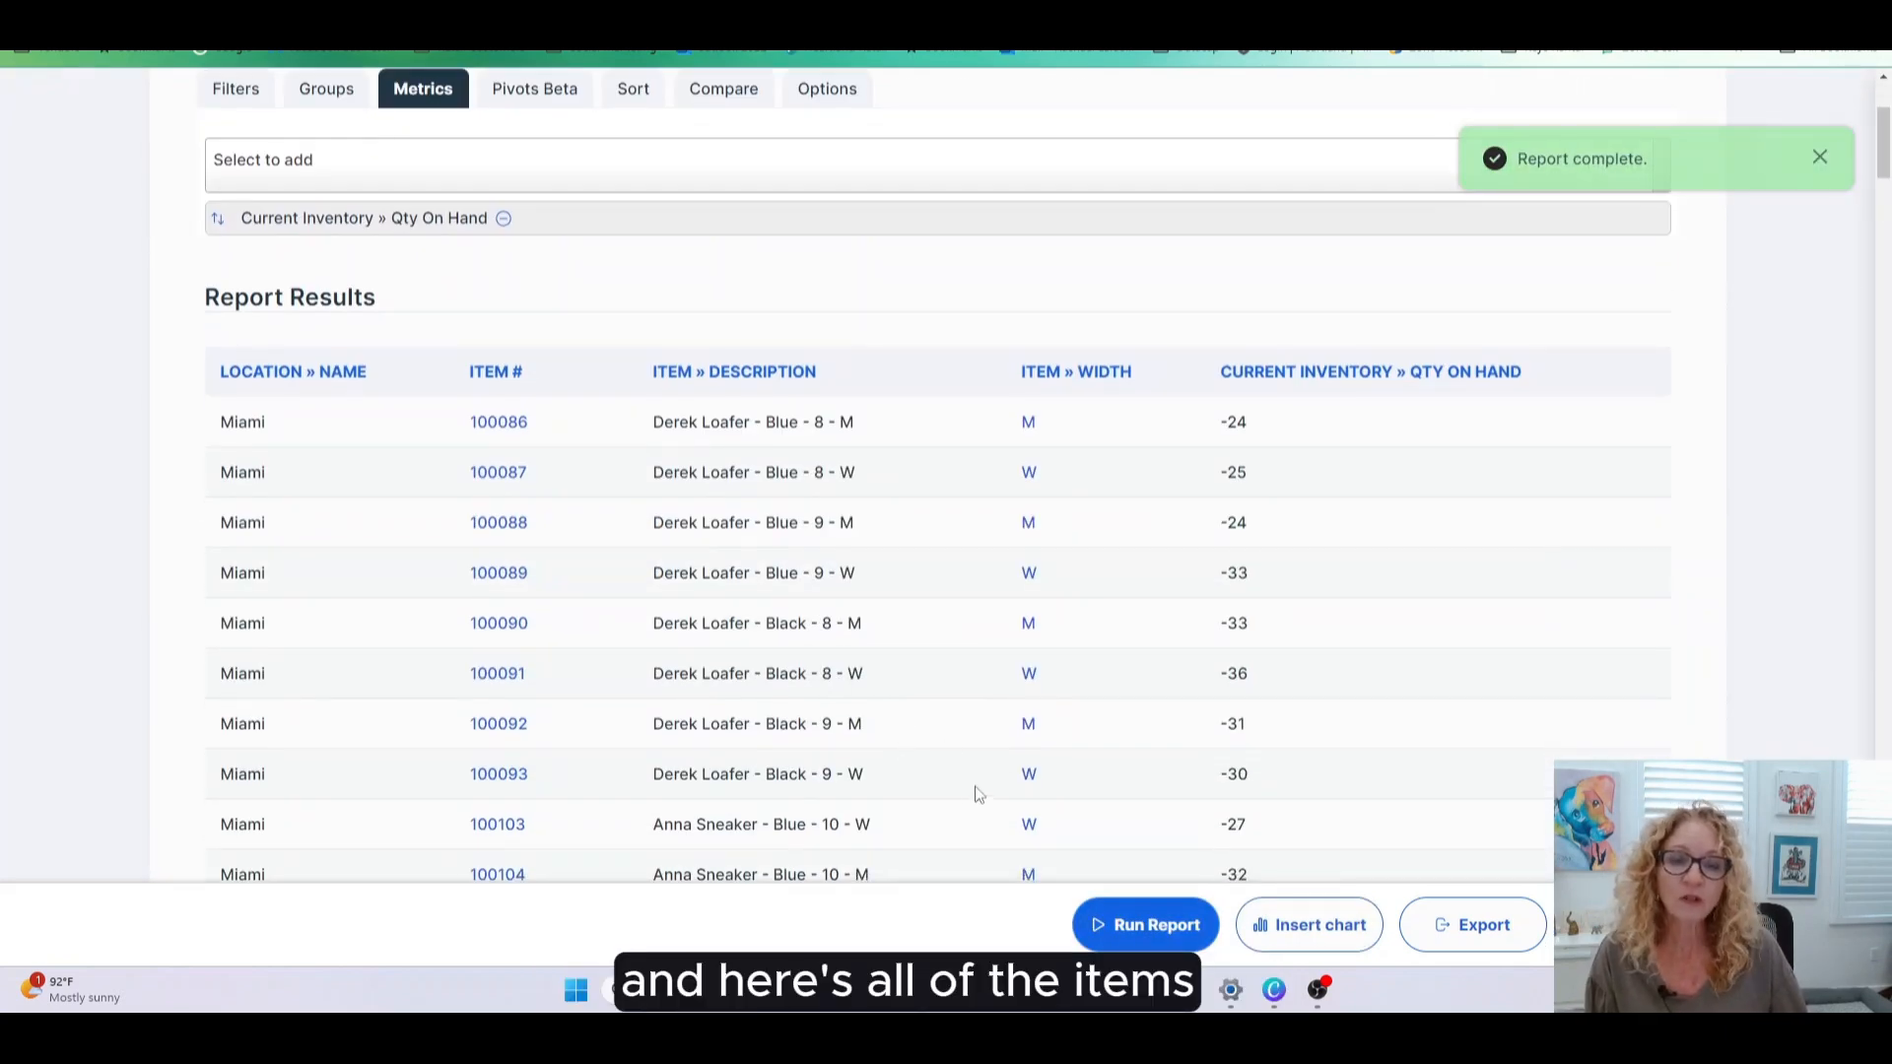
{"action": "scroll", "coordinate": [901, 777], "scroll_direction": "up", "scroll_amount": 3}
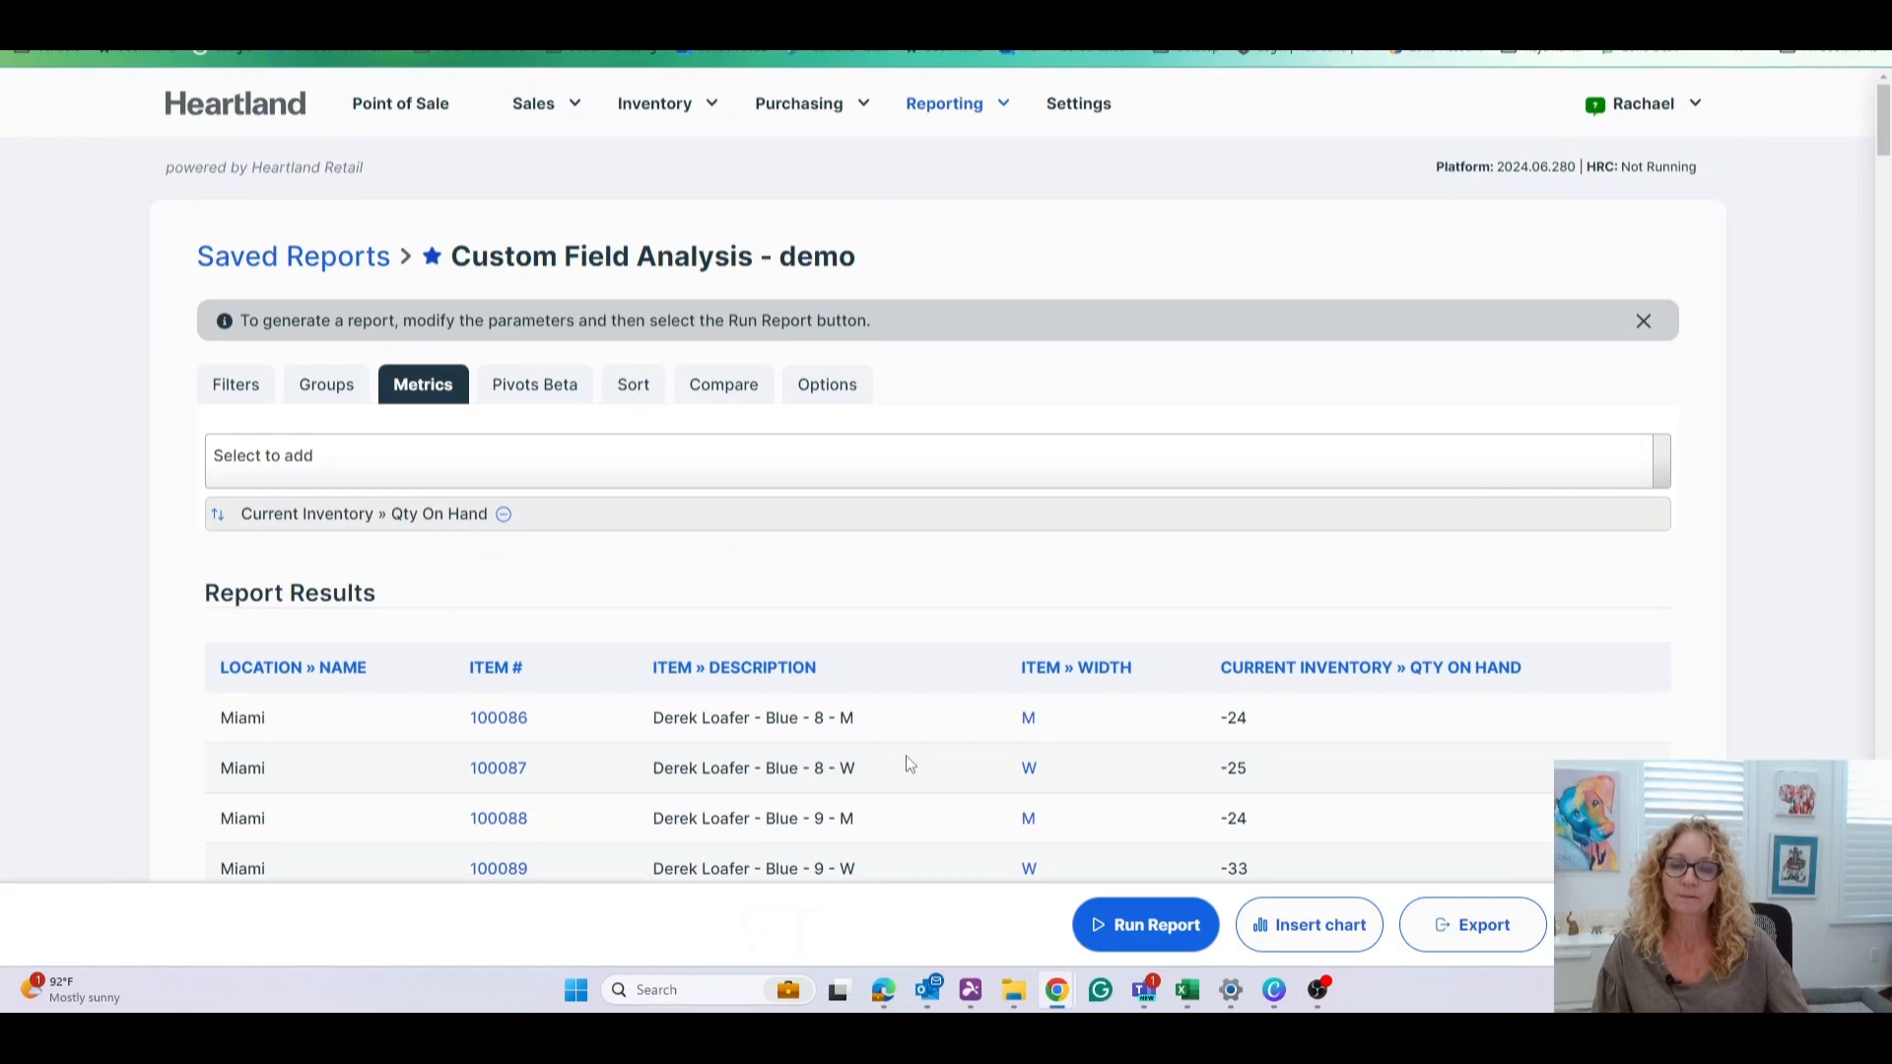
{"action": "scroll", "coordinate": [909, 765], "scroll_direction": "down", "scroll_amount": 5}
{"action": "scroll", "coordinate": [909, 765], "scroll_direction": "up", "scroll_amount": 5}
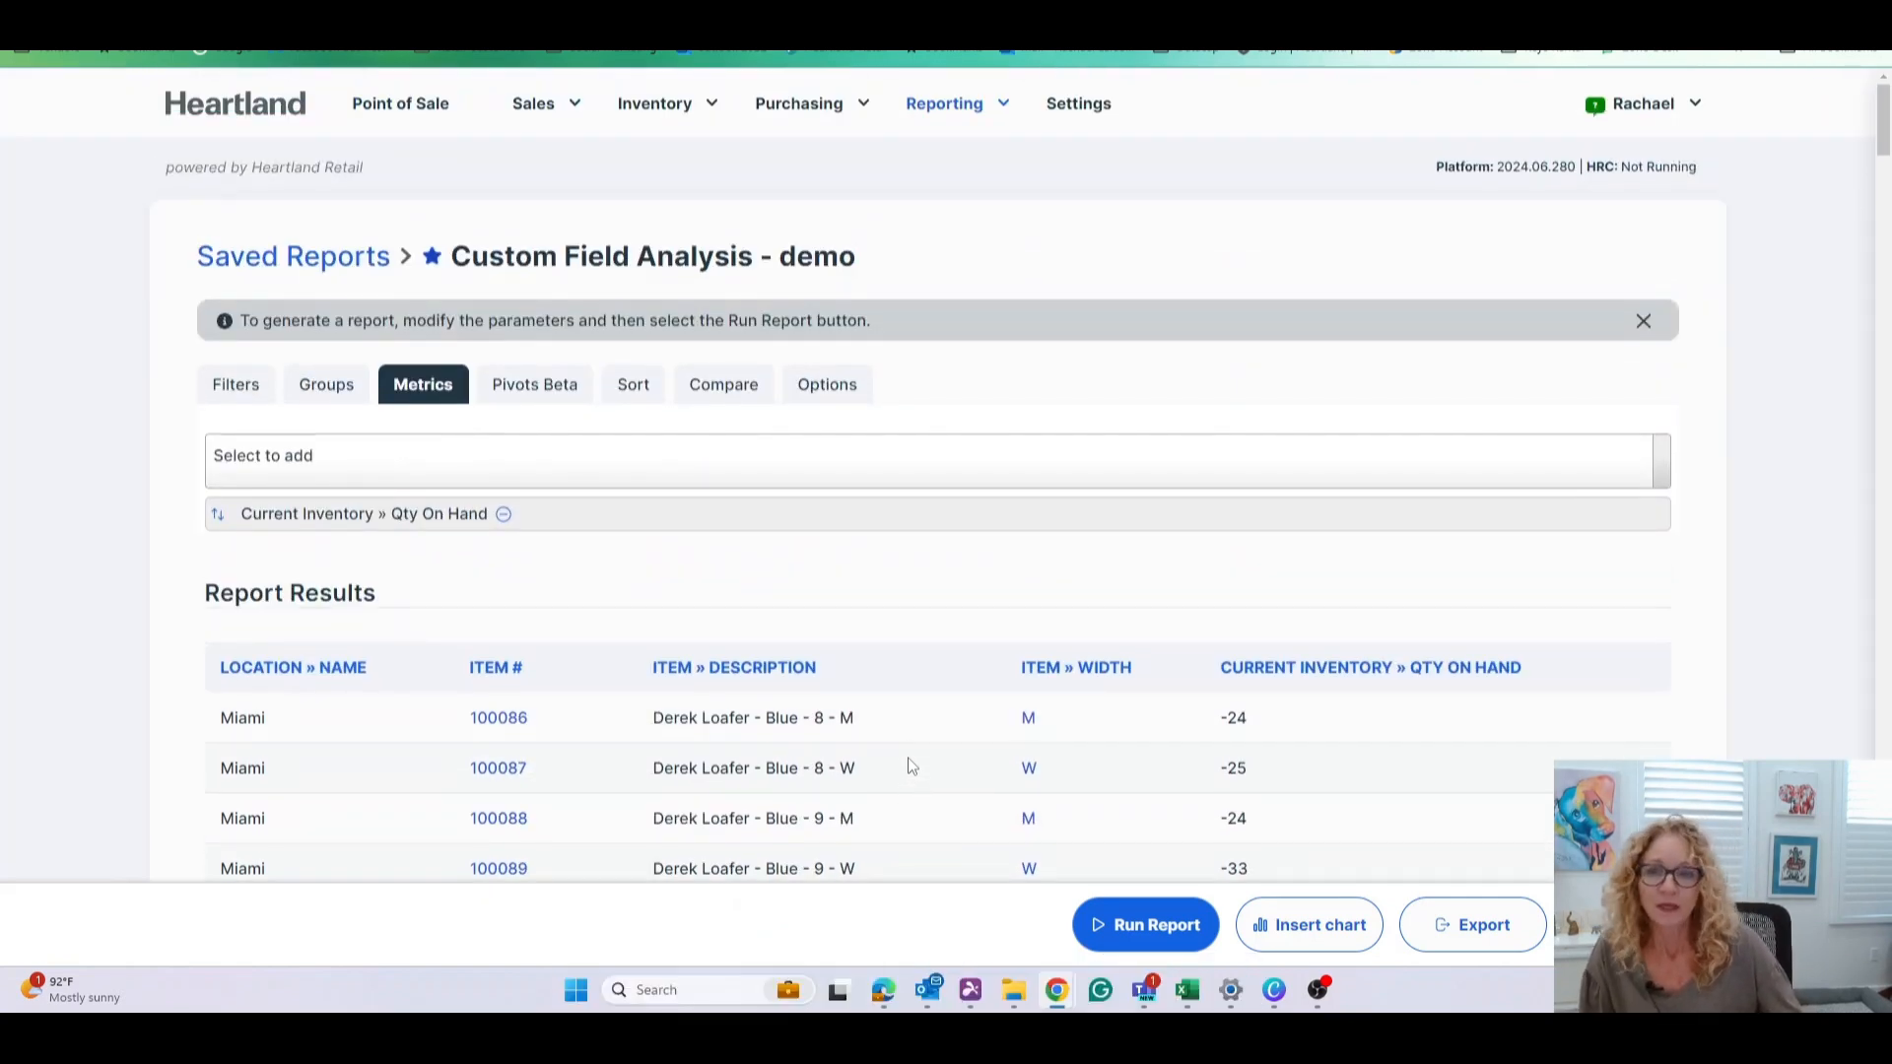
{"action": "left_click", "coordinate": [318, 386]}
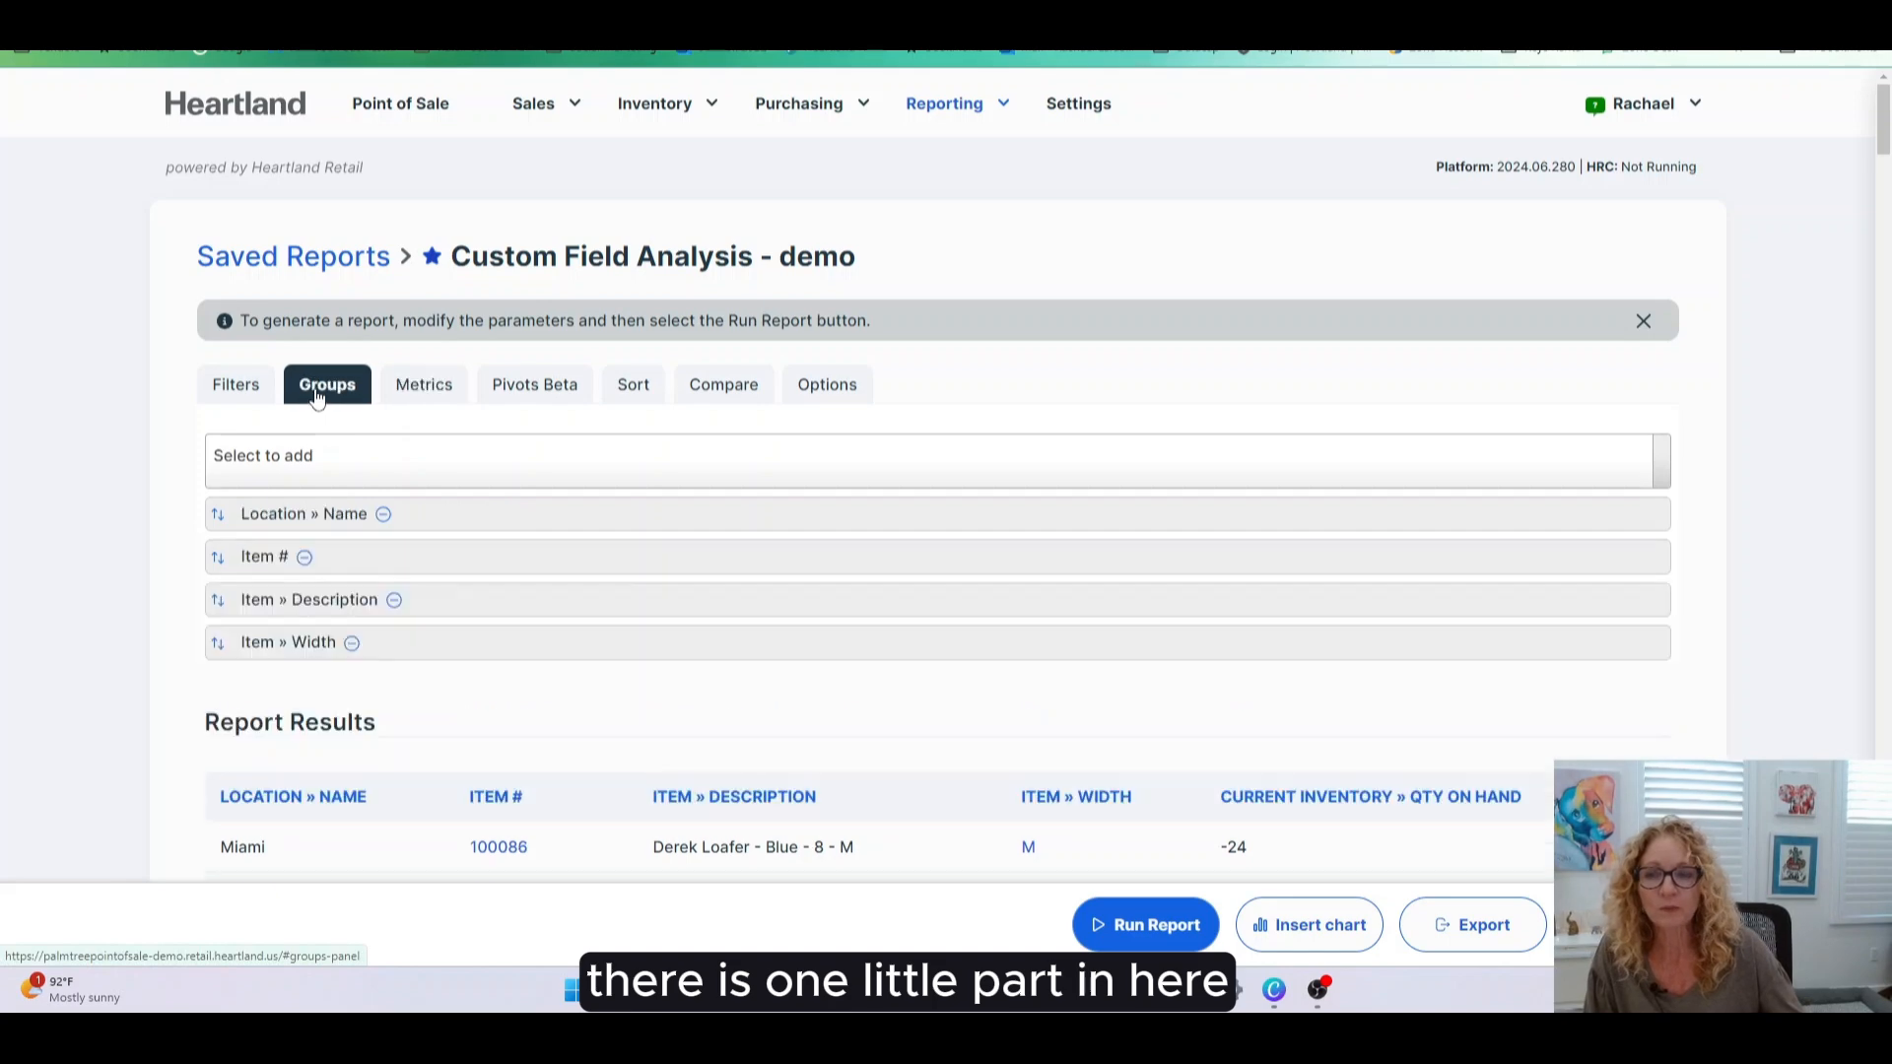
{"action": "scroll", "coordinate": [579, 587], "scroll_direction": "down", "scroll_amount": 2}
{"action": "scroll", "coordinate": [580, 579], "scroll_direction": "up", "scroll_amount": 2}
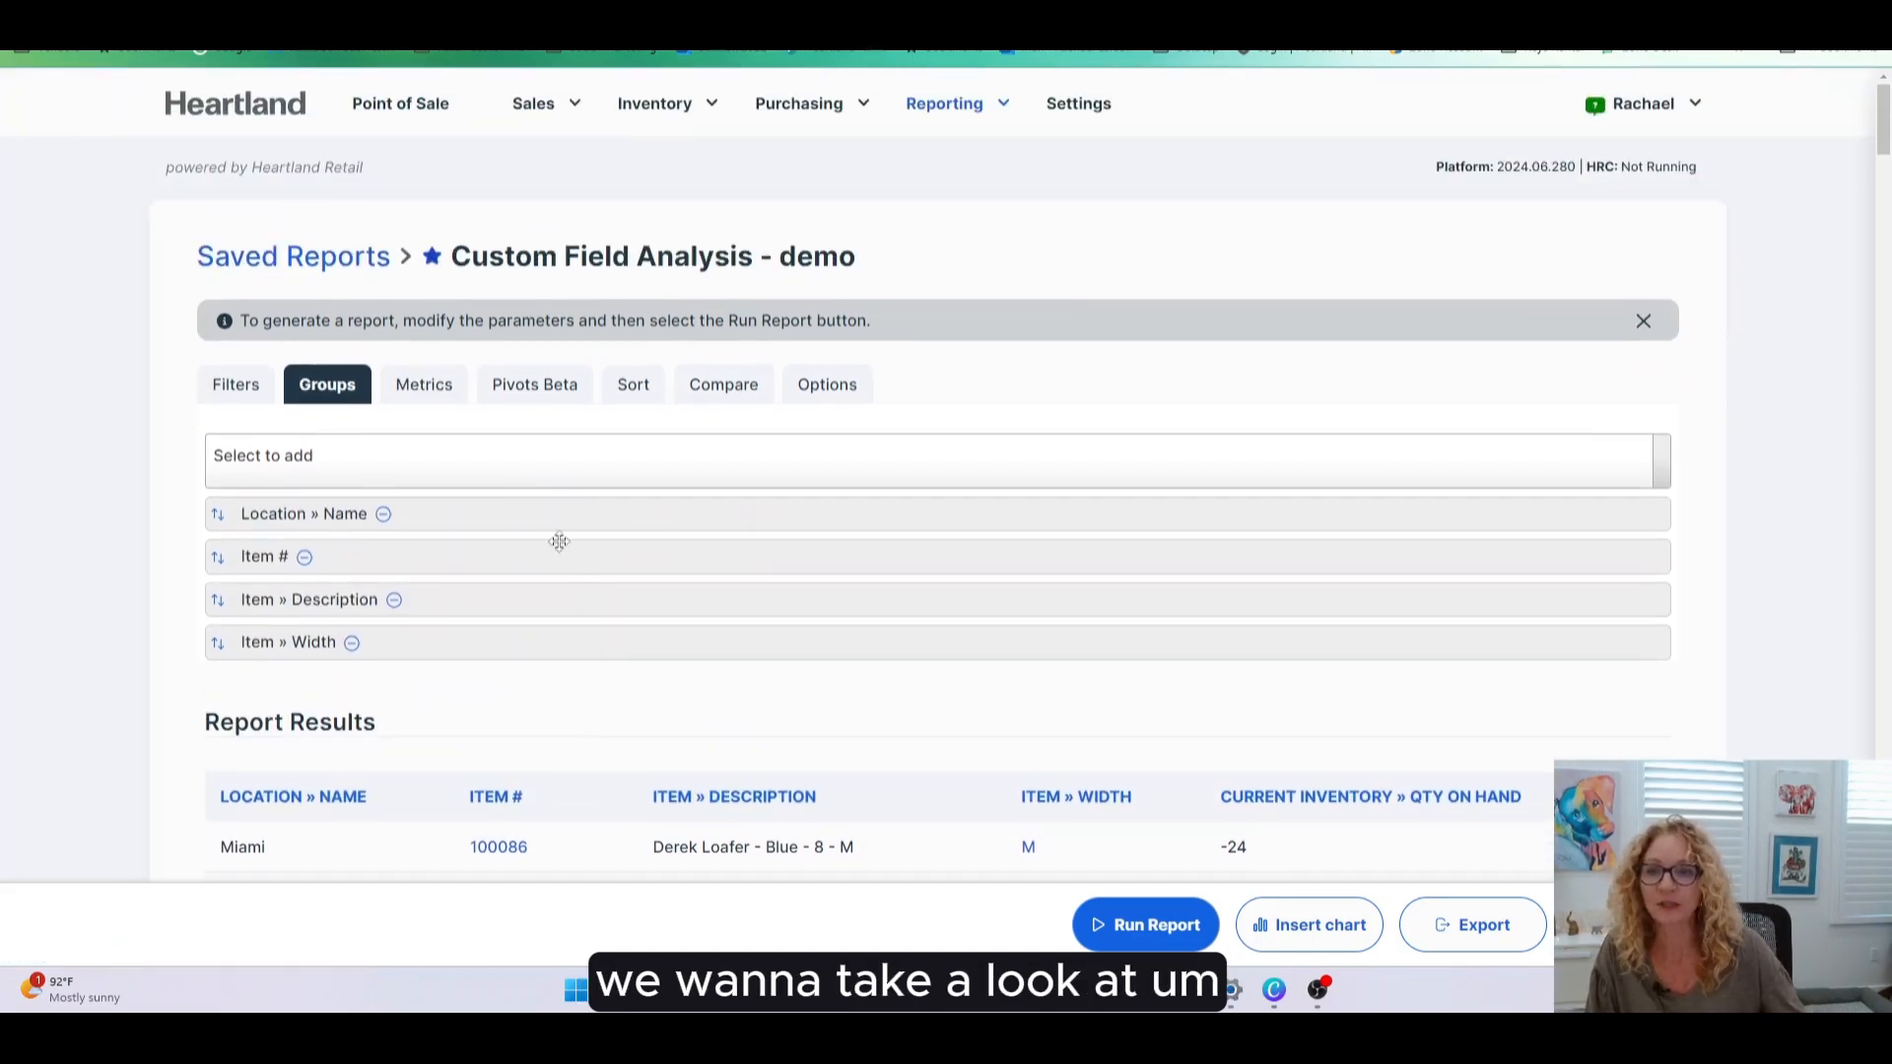
- Inspect the Items filter matching any condition where Width is one of eleven values, e.g. 1 Gallon Pot, M, W
{"action": "left_click", "coordinate": [242, 394]}
{"action": "scroll", "coordinate": [642, 706], "scroll_direction": "down", "scroll_amount": 3}
{"action": "scroll", "coordinate": [642, 705], "scroll_direction": "down", "scroll_amount": 2}
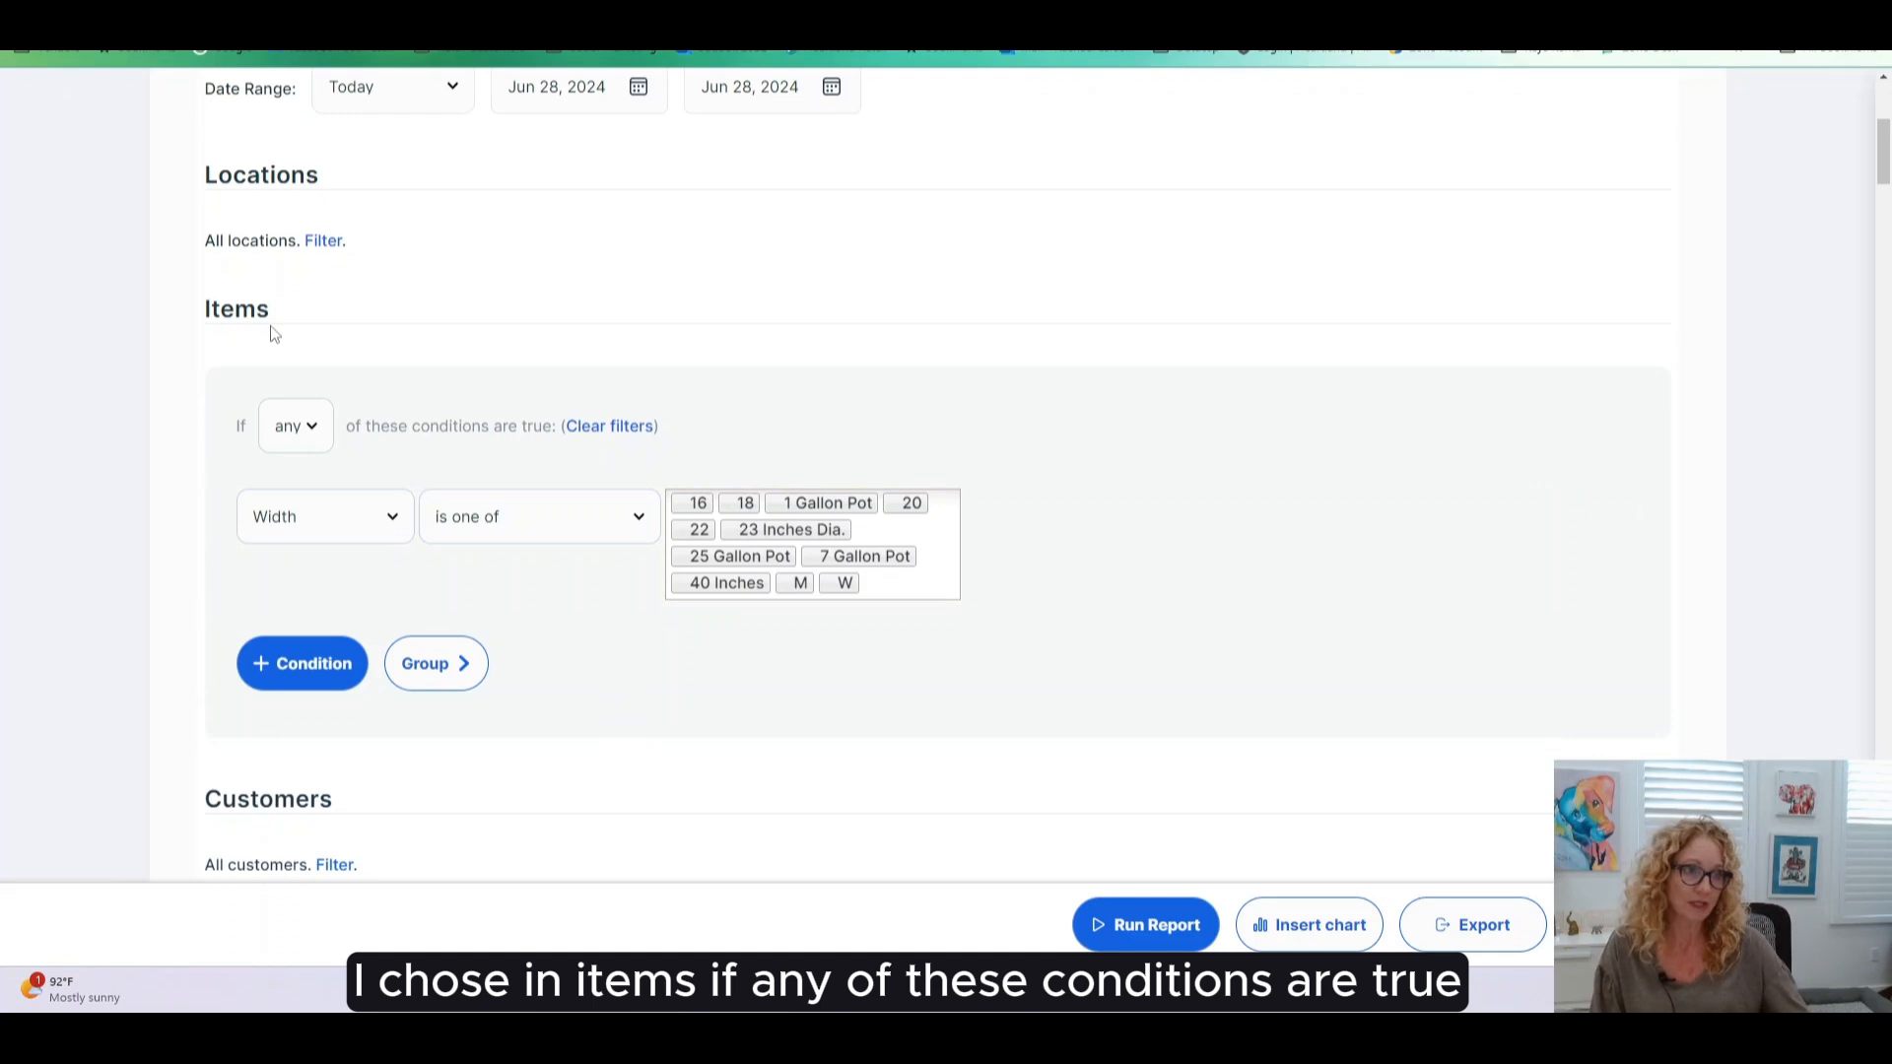
{"action": "left_click", "coordinate": [317, 440]}
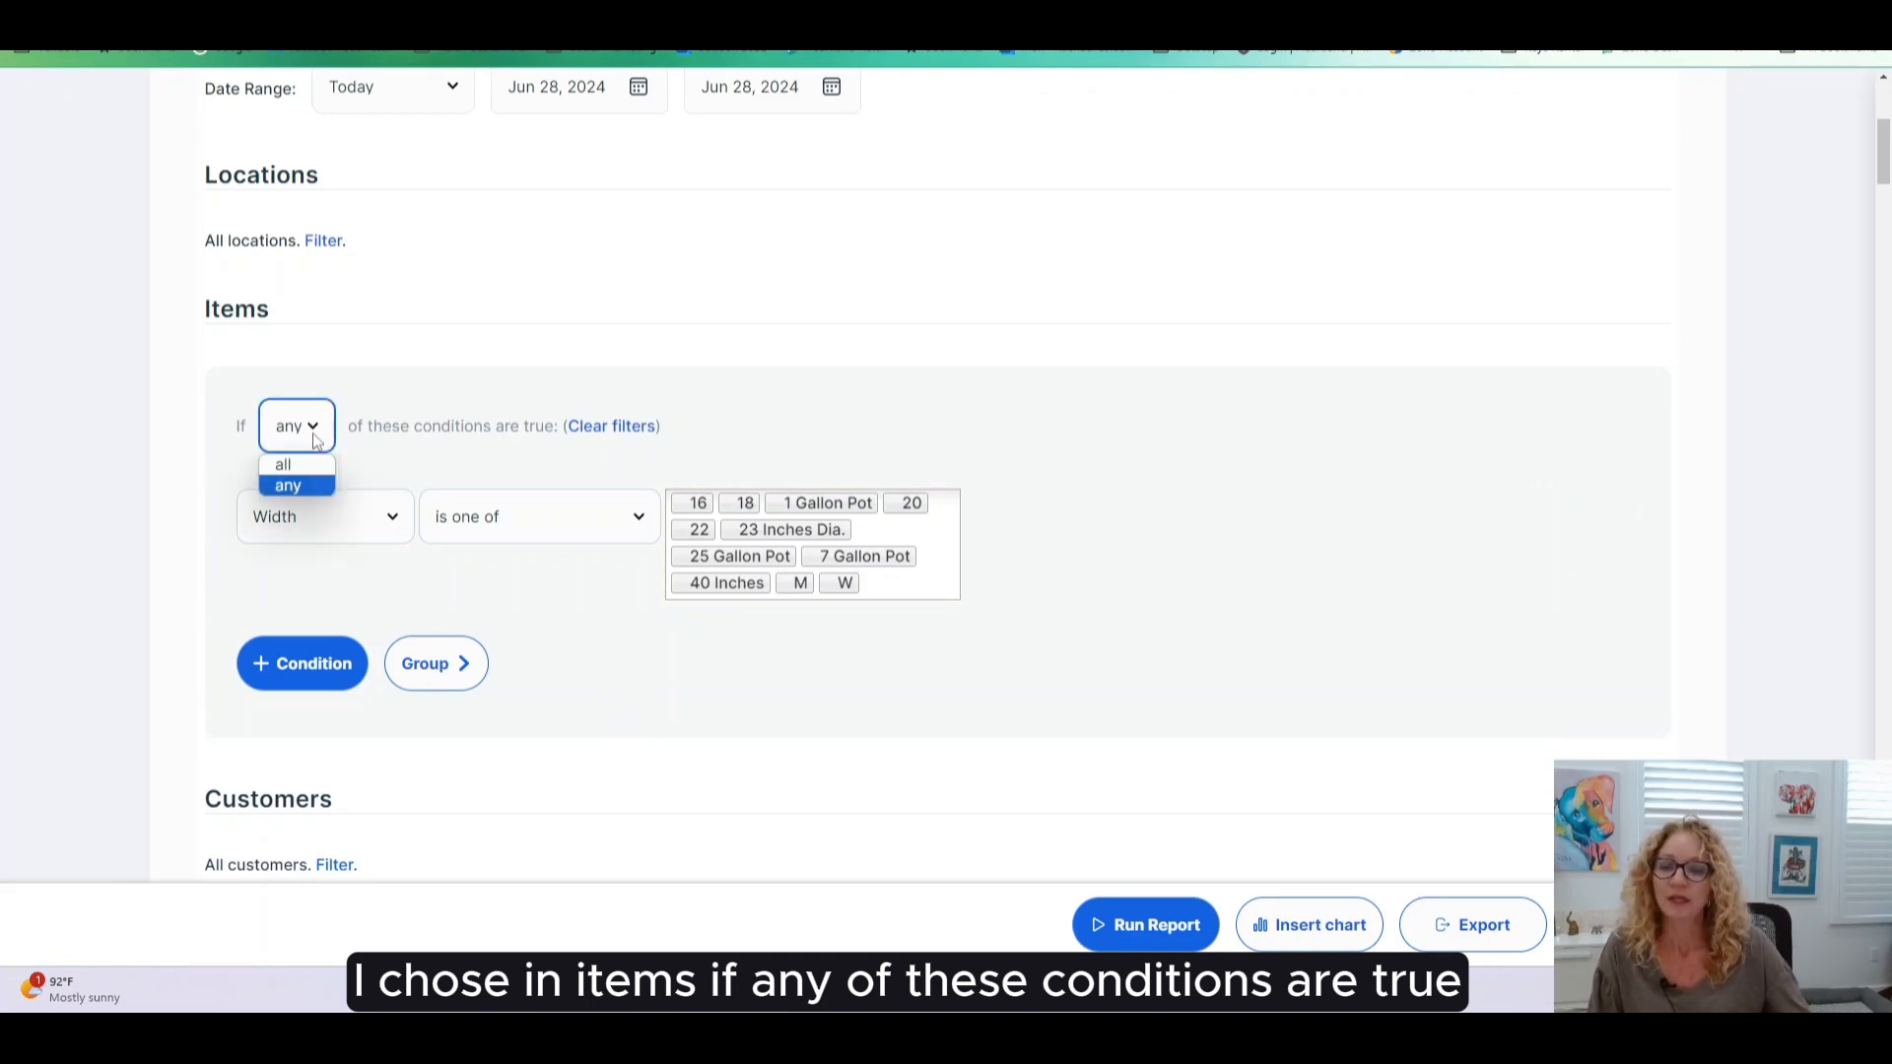
{"action": "left_click", "coordinate": [316, 440]}
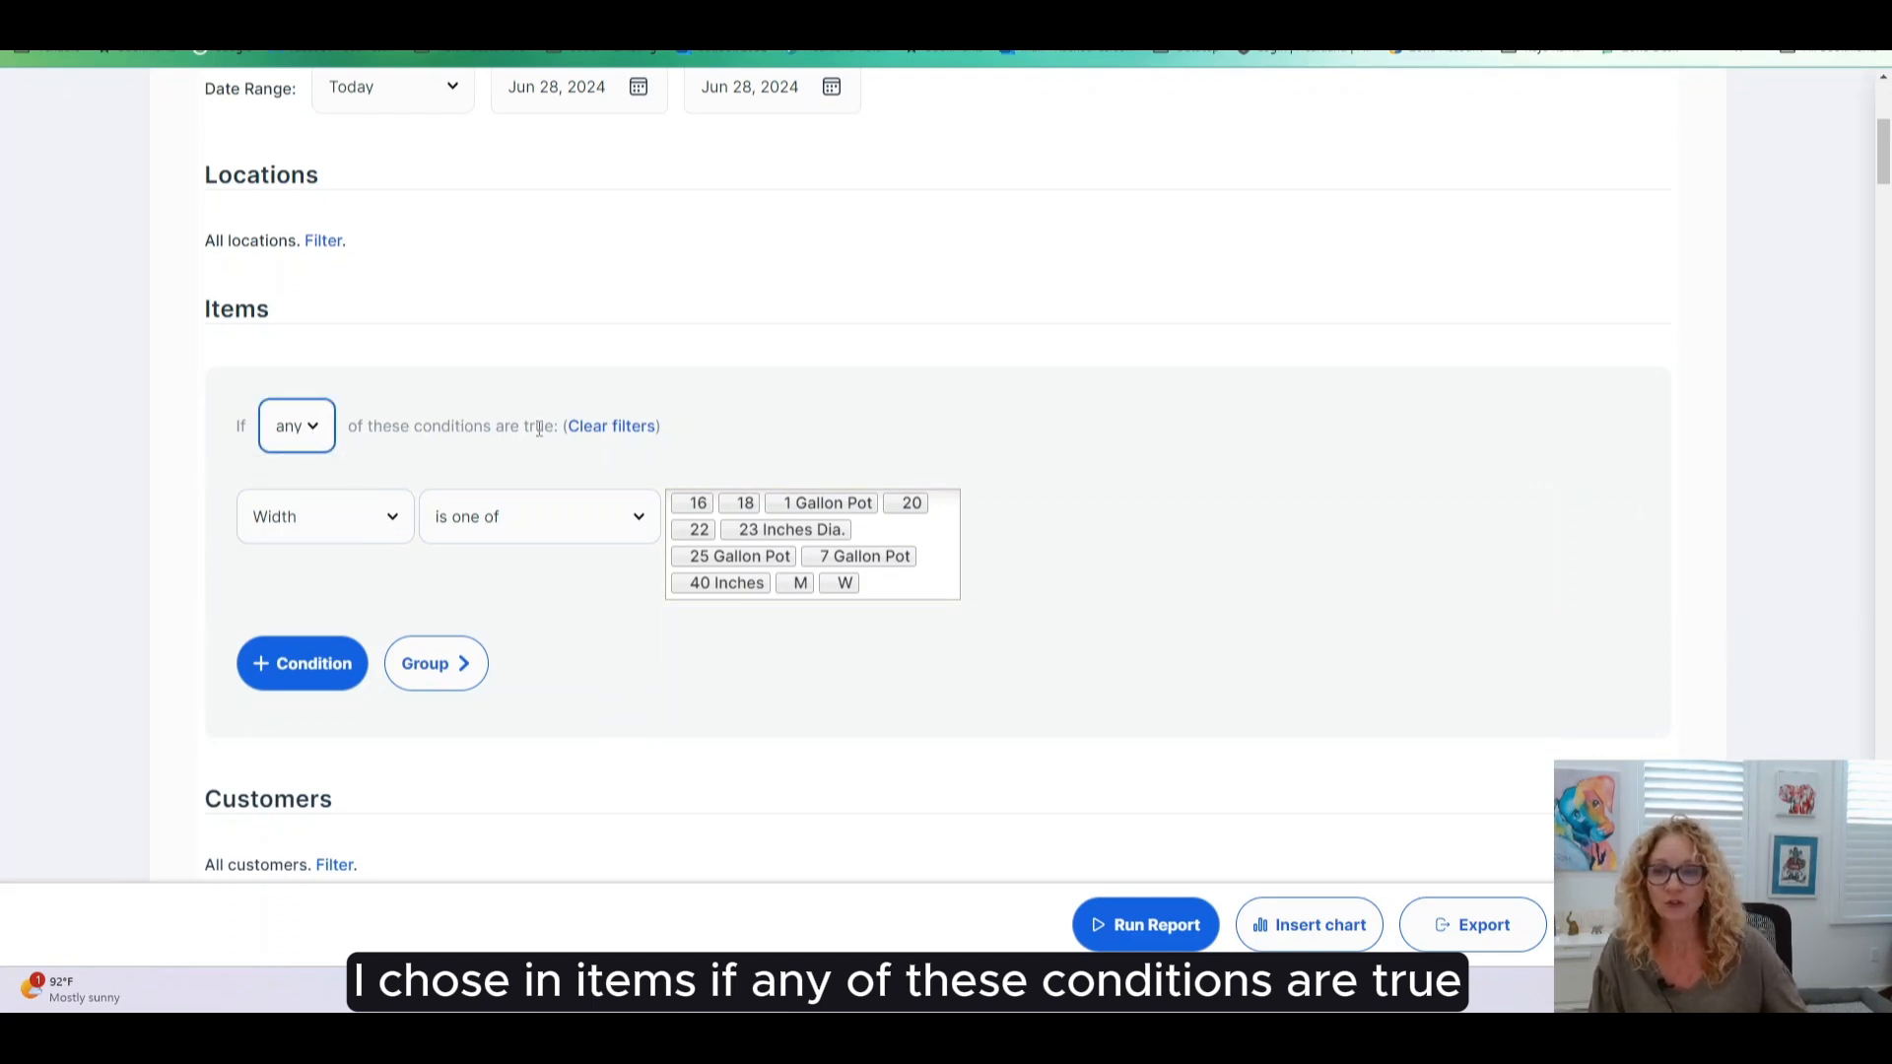
{"action": "left_click", "coordinate": [399, 520]}
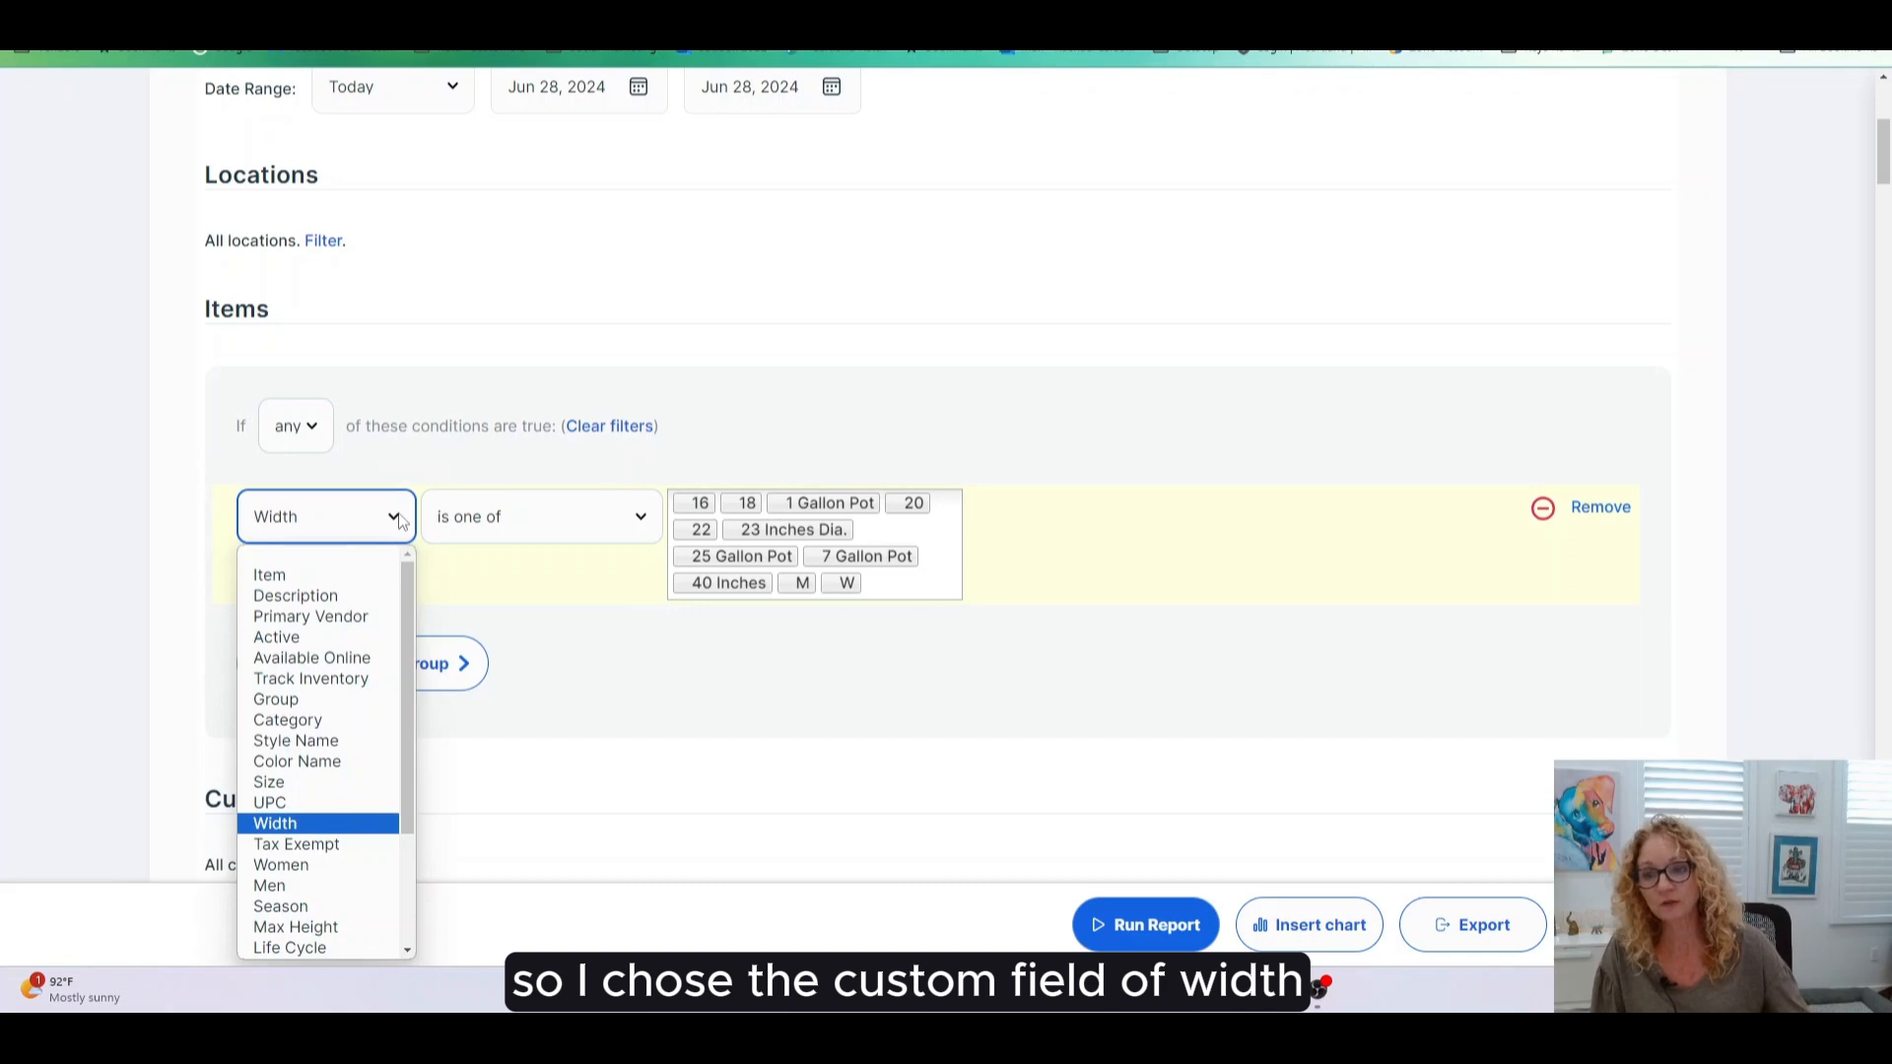
{"action": "left_click", "coordinate": [399, 520]}
{"action": "left_click", "coordinate": [636, 519]}
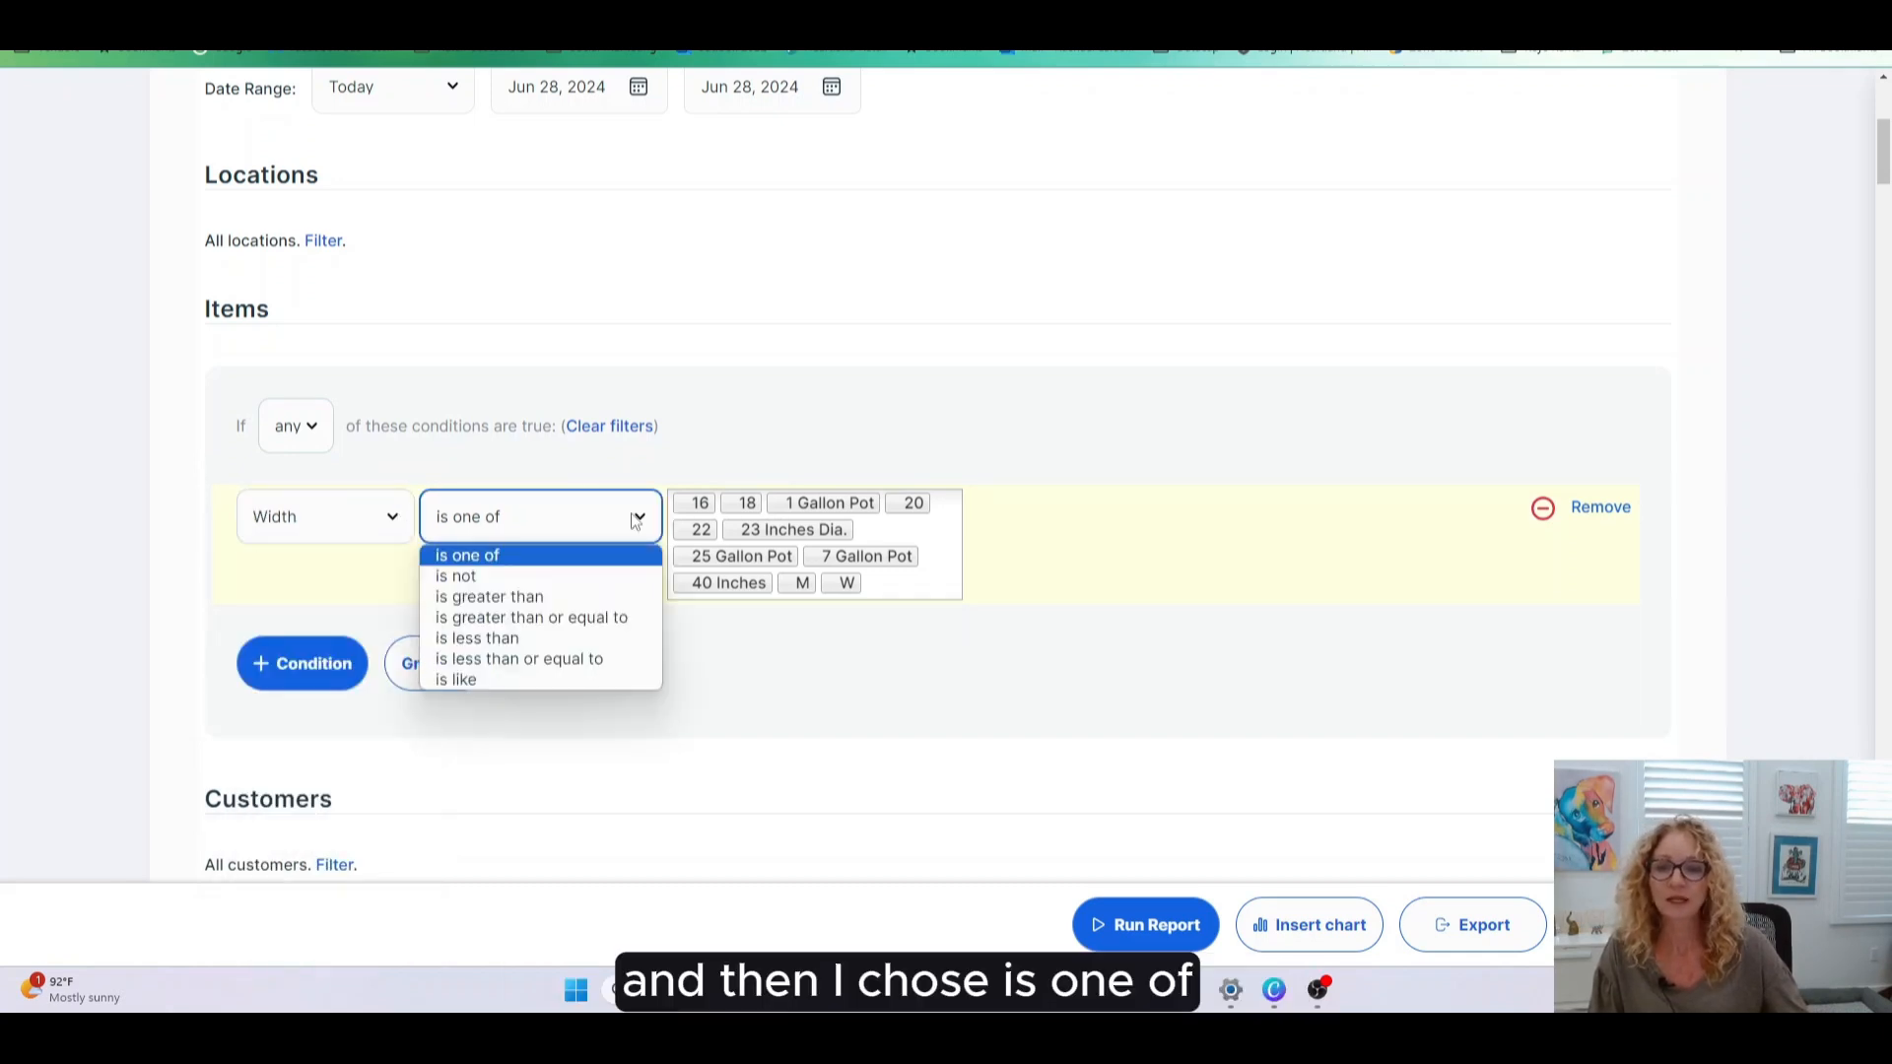
{"action": "left_click", "coordinate": [636, 519]}
{"action": "left_click", "coordinate": [951, 550]}
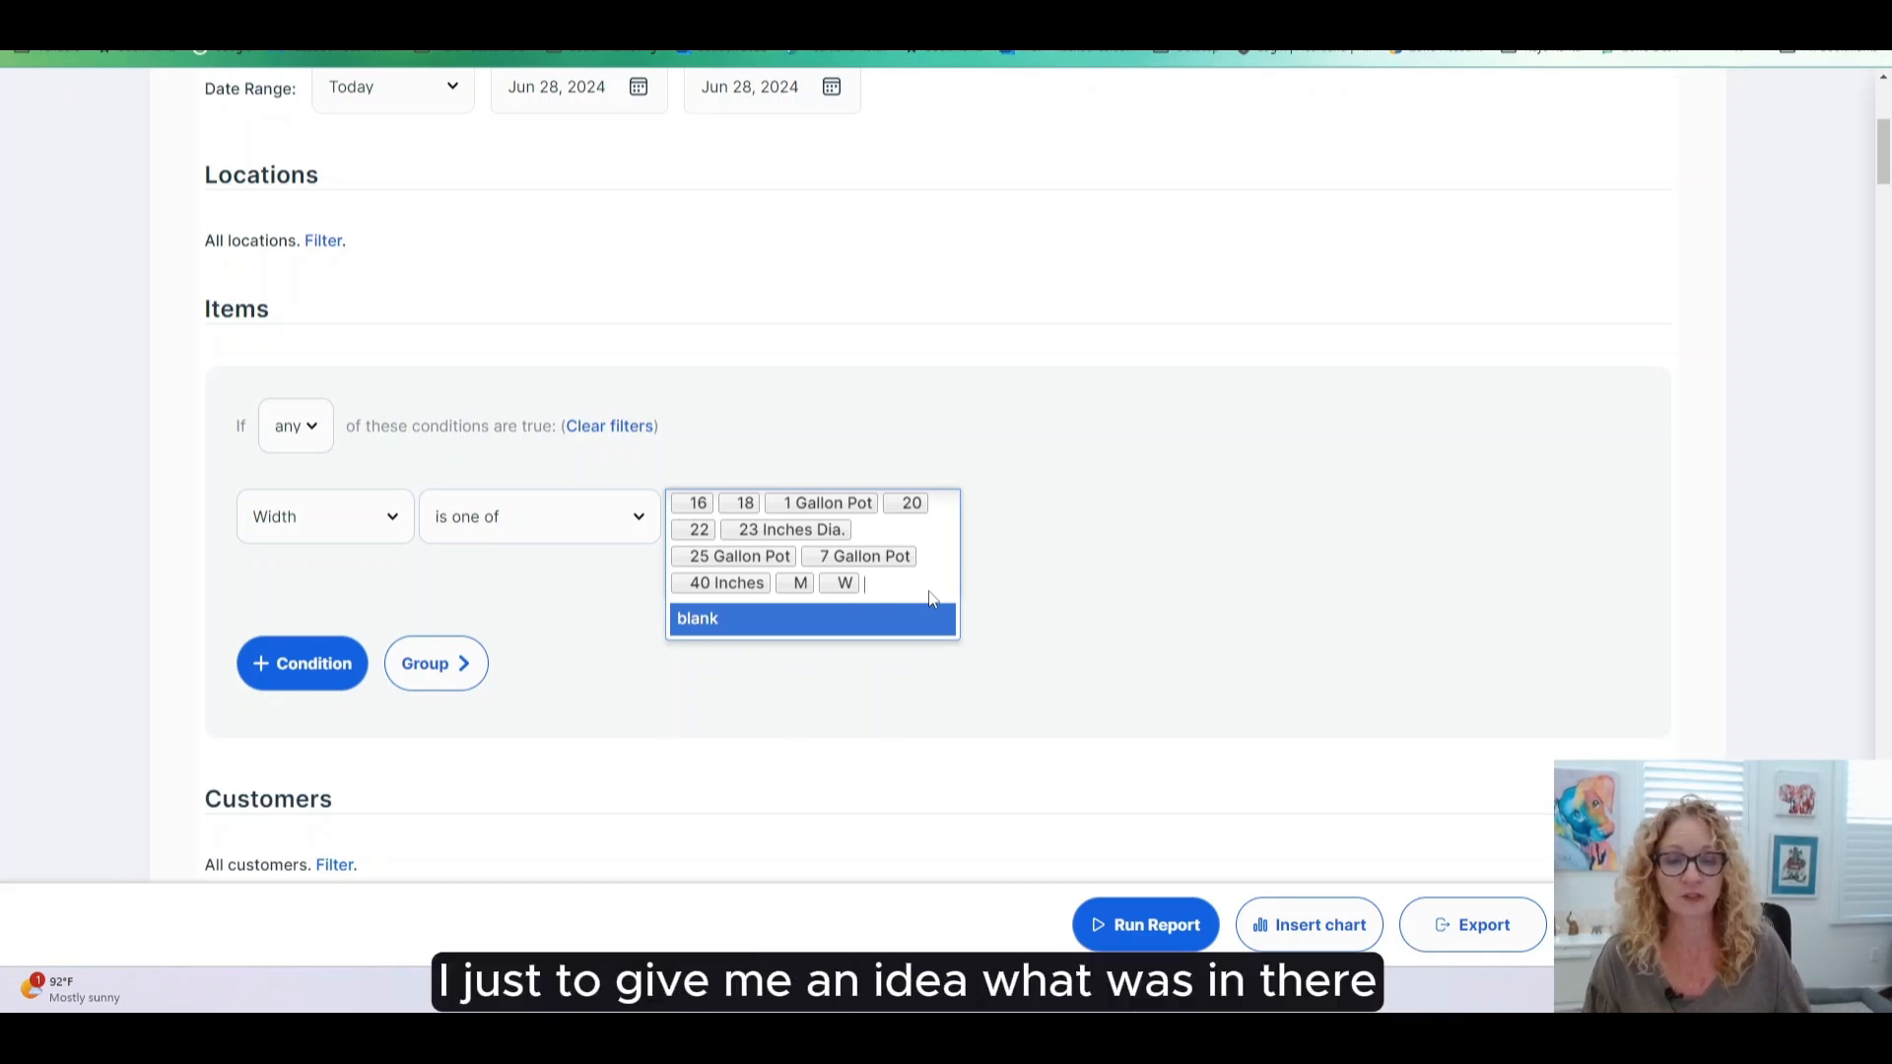
- Rerun the filtered report and open the Coconut Palm item PLTS000002 from the results
{"action": "left_click", "coordinate": [1199, 604]}
{"action": "left_click", "coordinate": [1150, 928]}
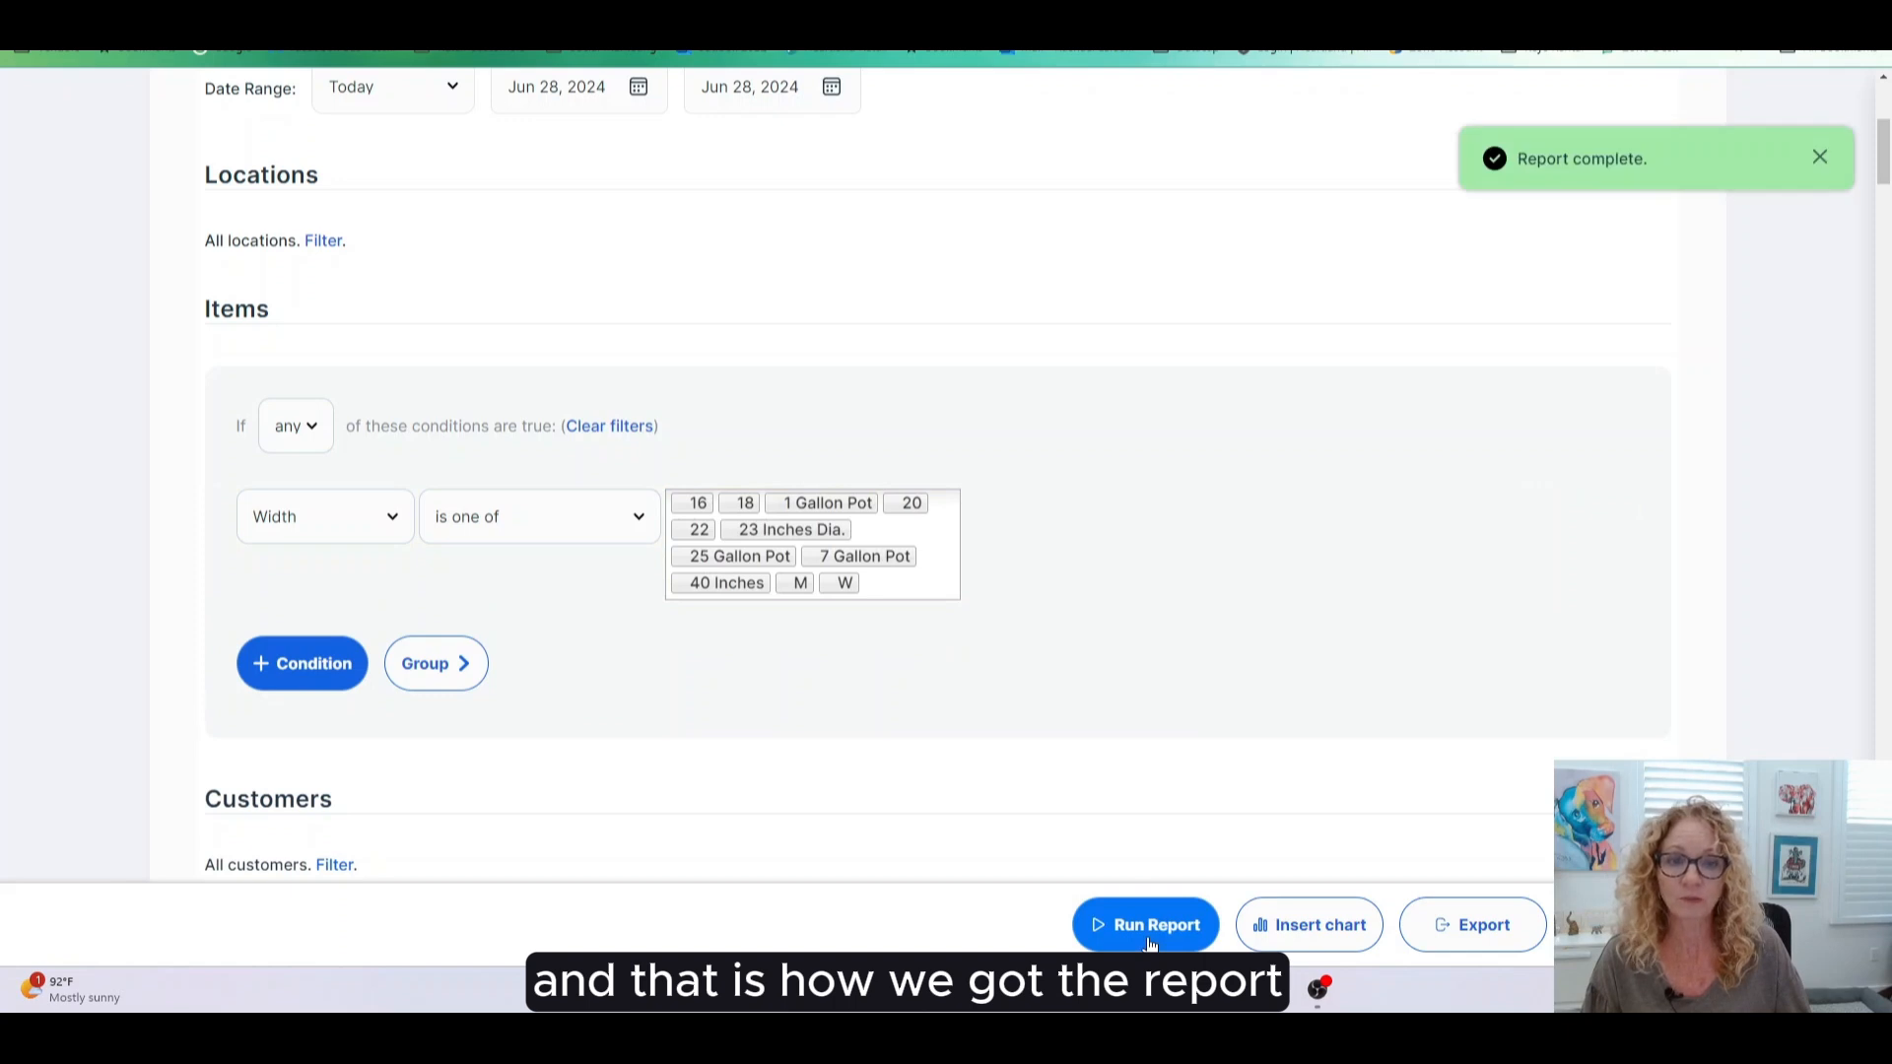
{"action": "scroll", "coordinate": [1134, 854], "scroll_direction": "down", "scroll_amount": 10}
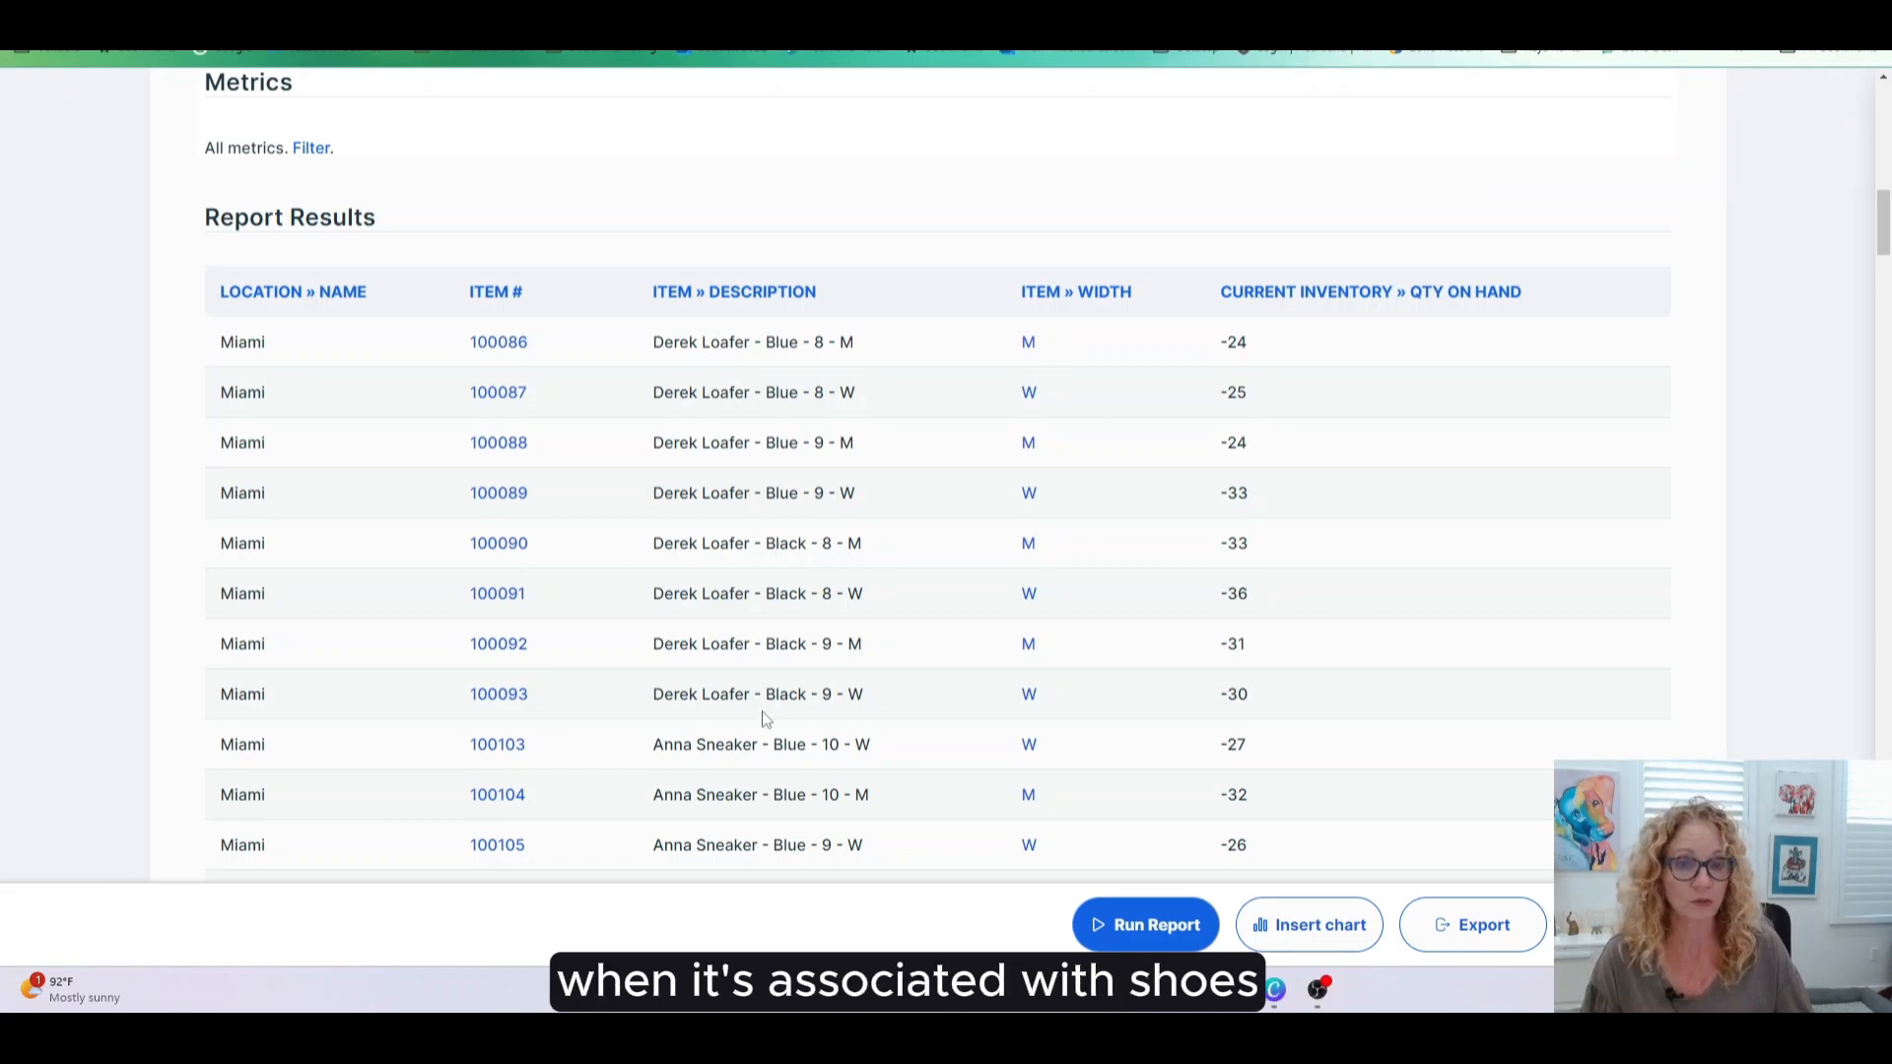
{"action": "scroll", "coordinate": [765, 720], "scroll_direction": "down", "scroll_amount": 20}
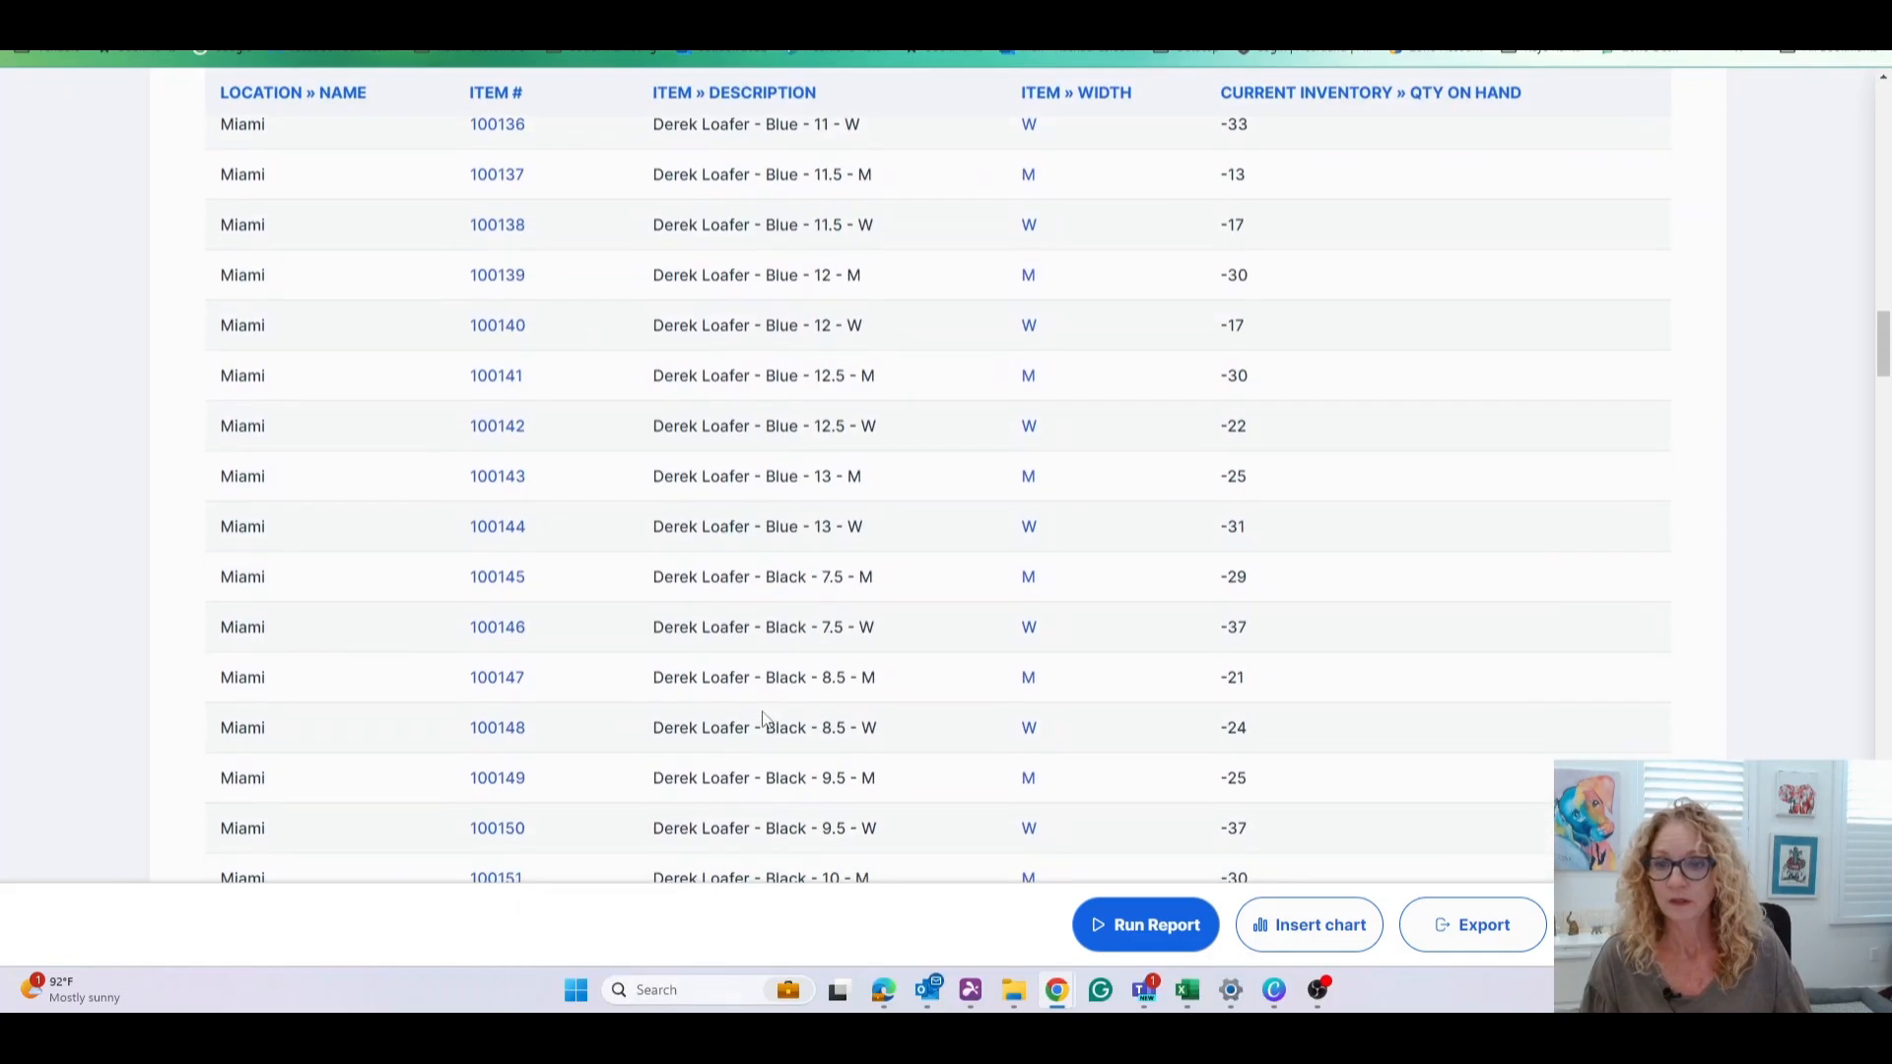
{"action": "scroll", "coordinate": [764, 720], "scroll_direction": "down", "scroll_amount": 14}
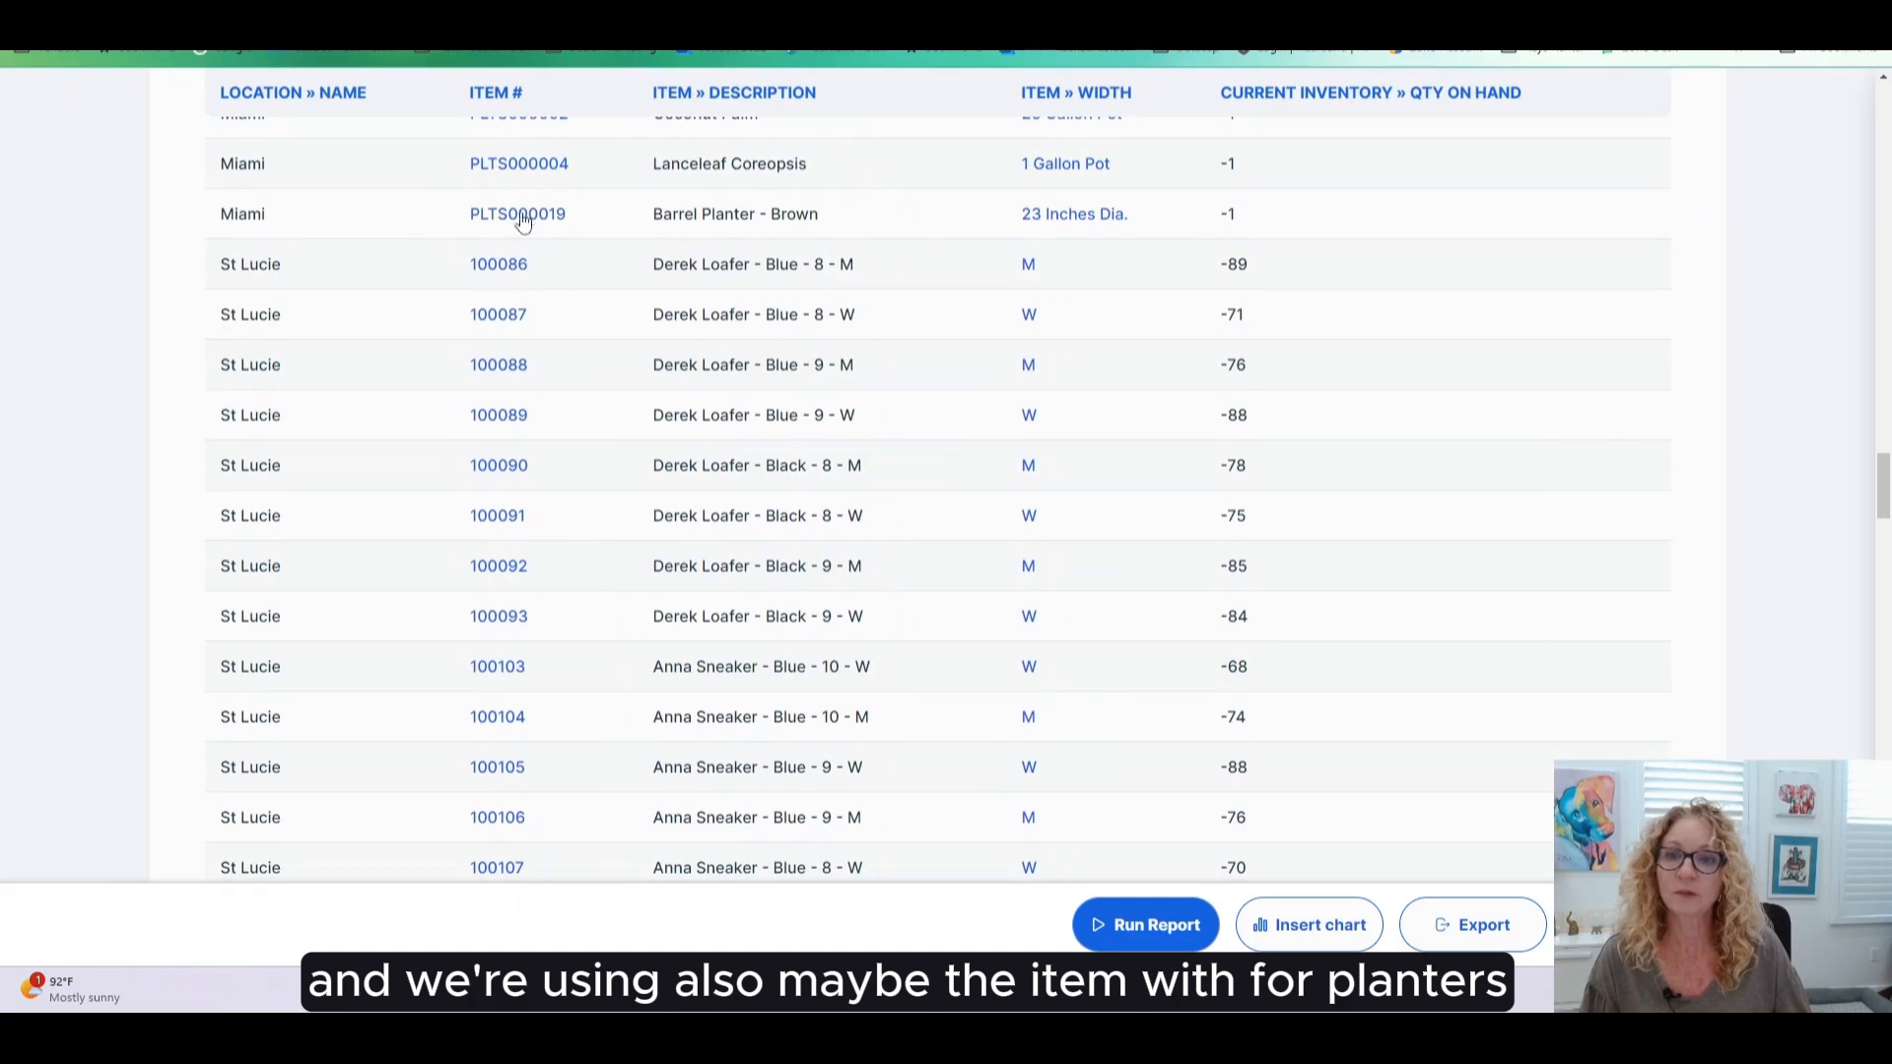
{"action": "scroll", "coordinate": [678, 513], "scroll_direction": "up", "scroll_amount": 2}
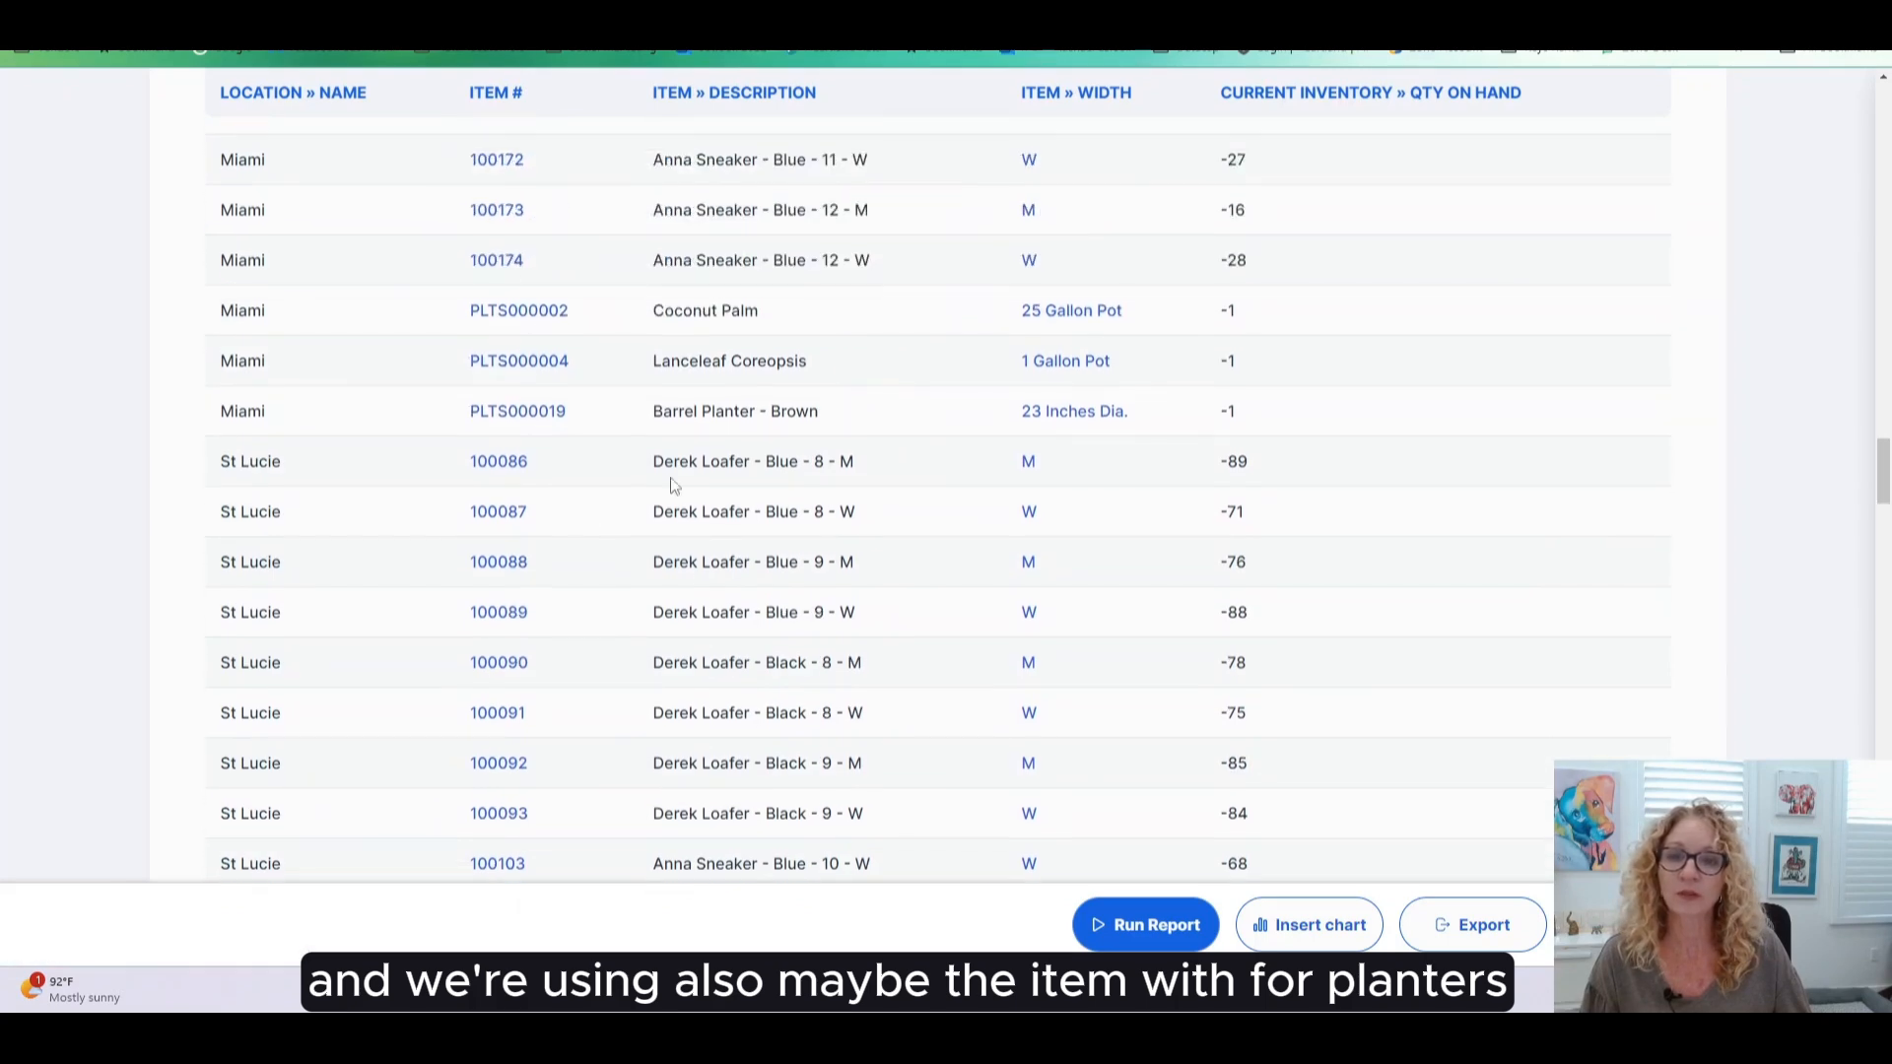
{"action": "left_click", "coordinate": [517, 306]}
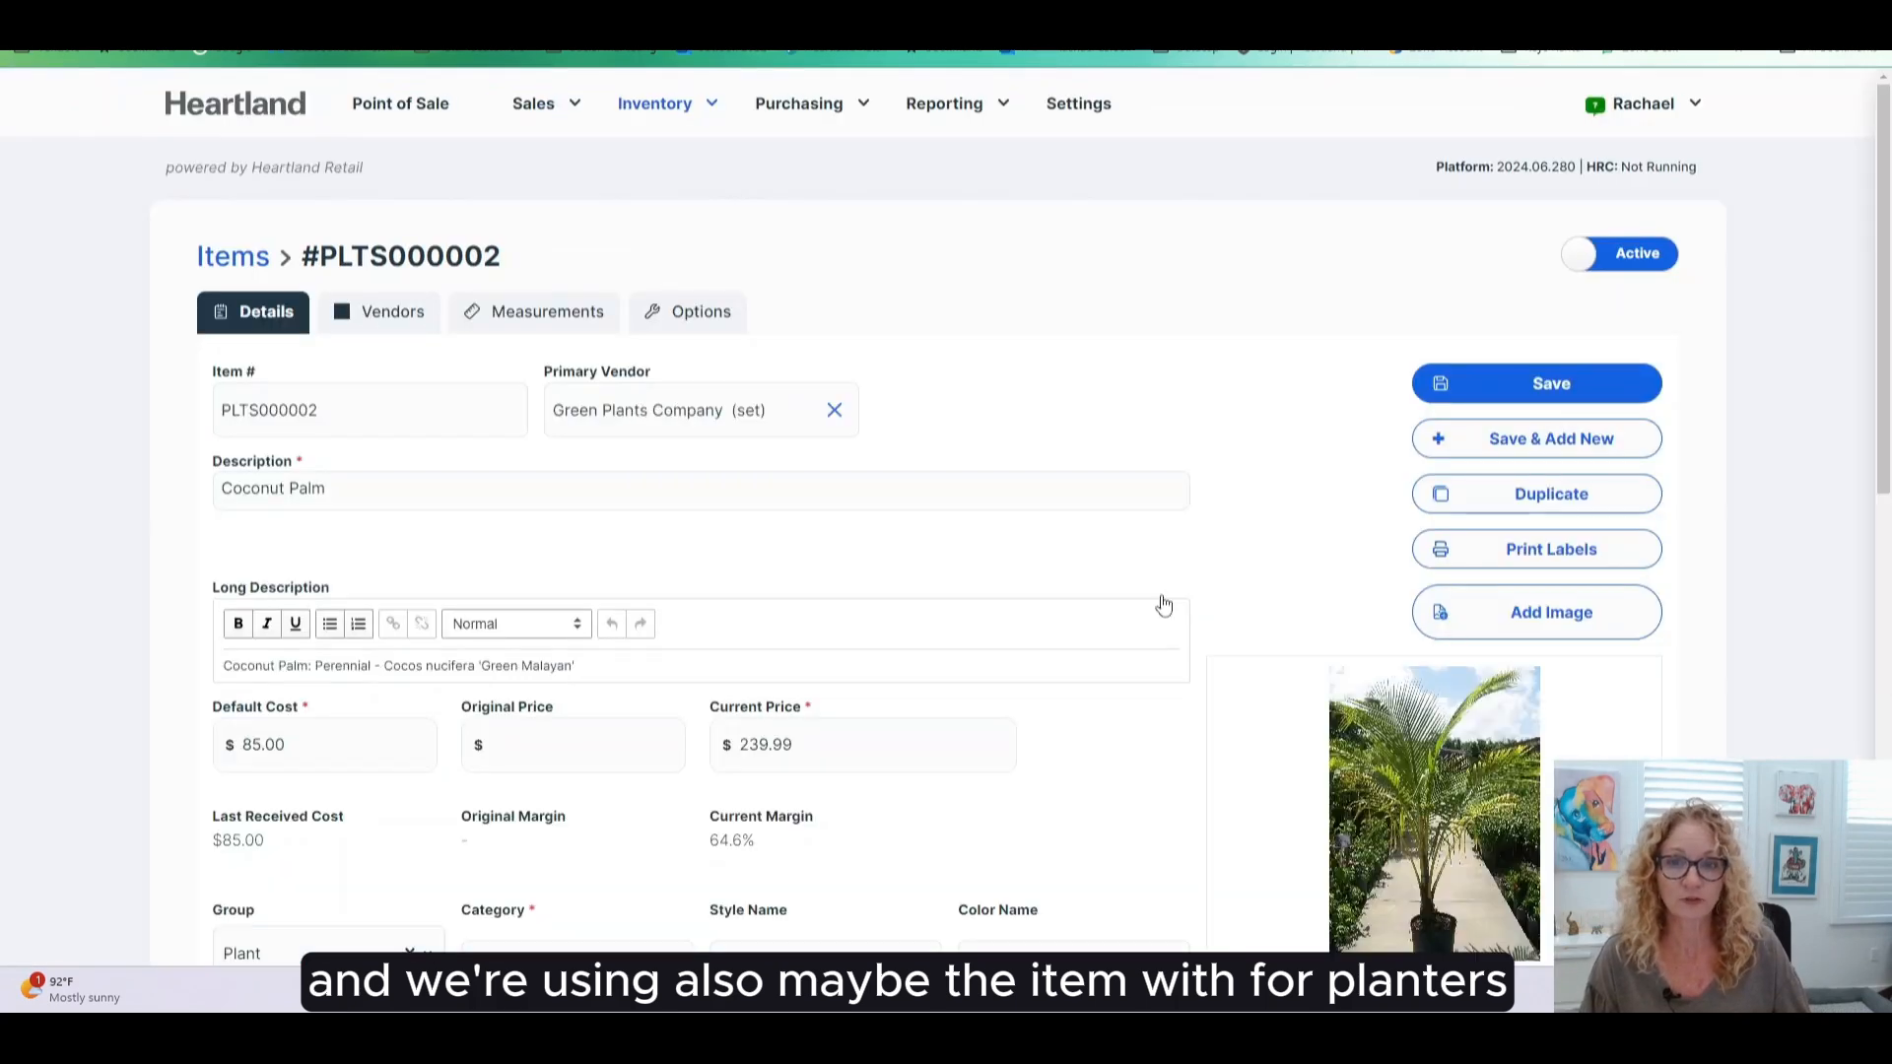
- Set the Coconut Palm item's Group to General Merchandise, which fails Custom.tax_category validation on save
{"action": "scroll", "coordinate": [1019, 703], "scroll_direction": "down", "scroll_amount": 5}
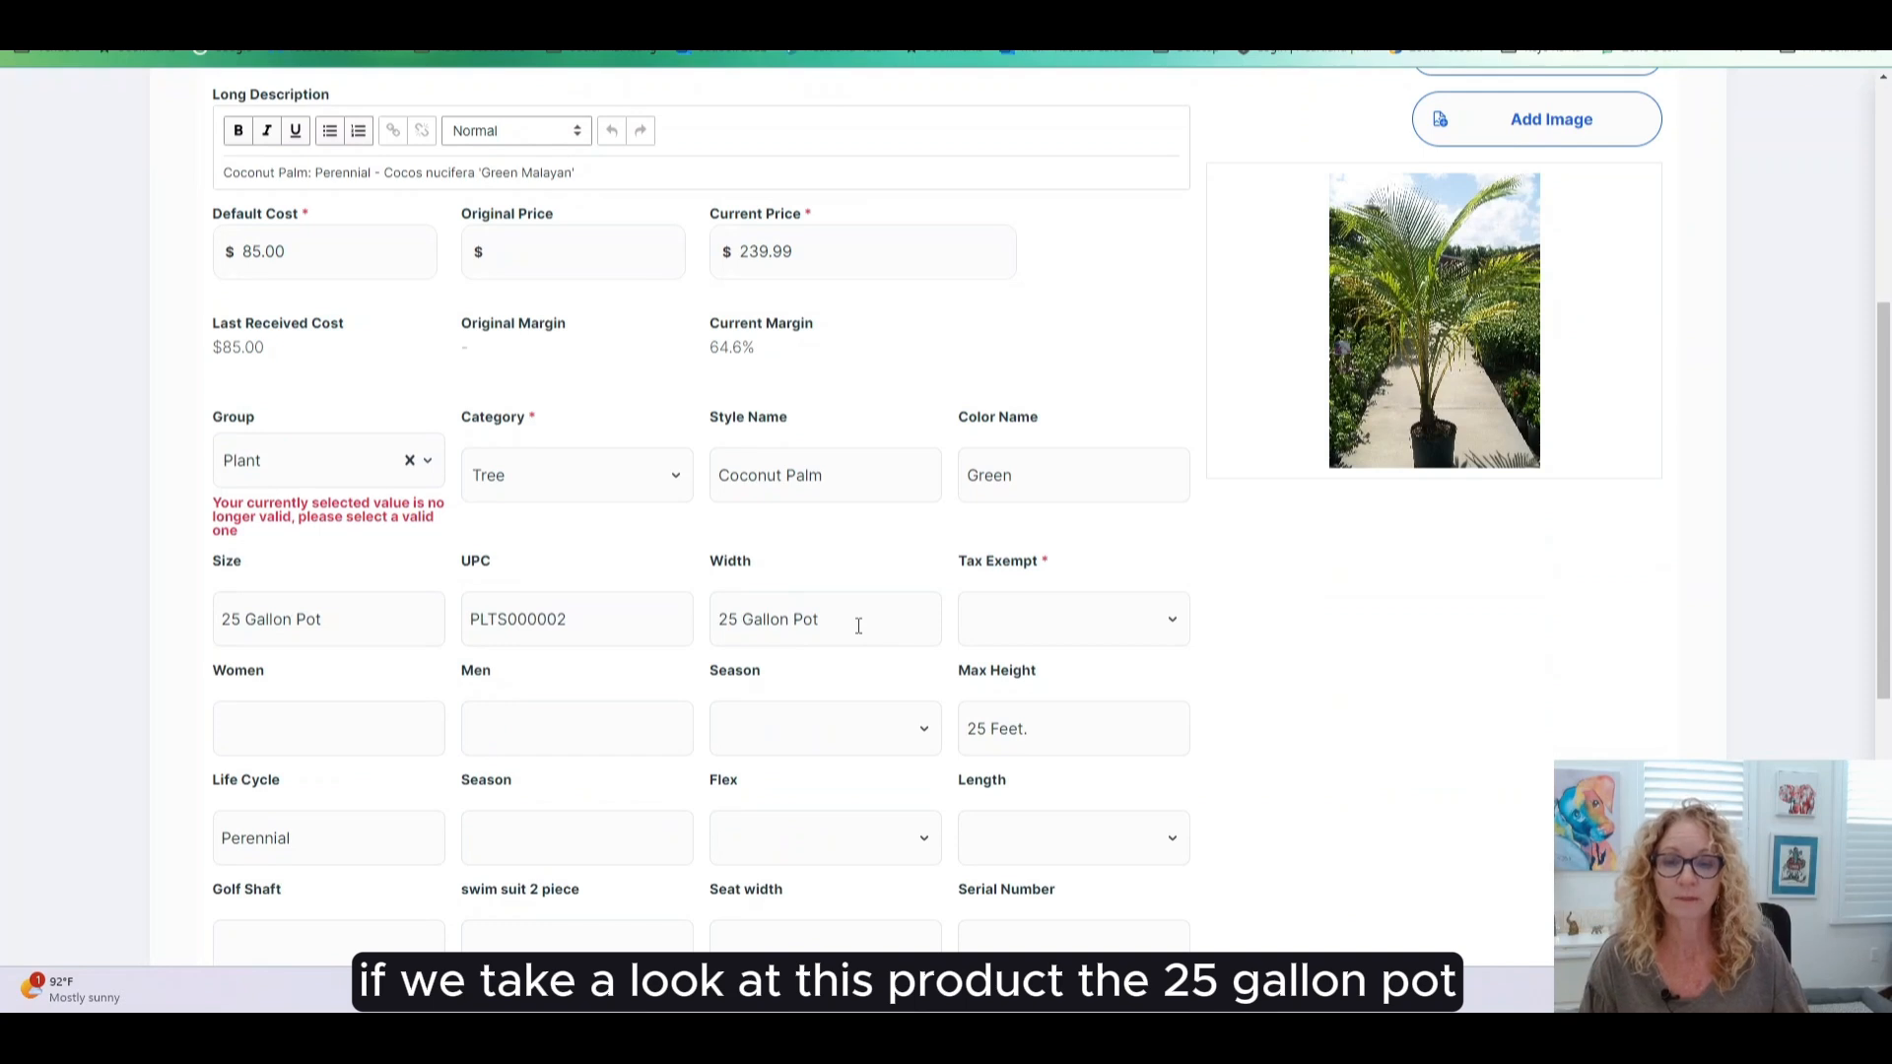
{"action": "scroll", "coordinate": [1450, 717], "scroll_direction": "up", "scroll_amount": 1}
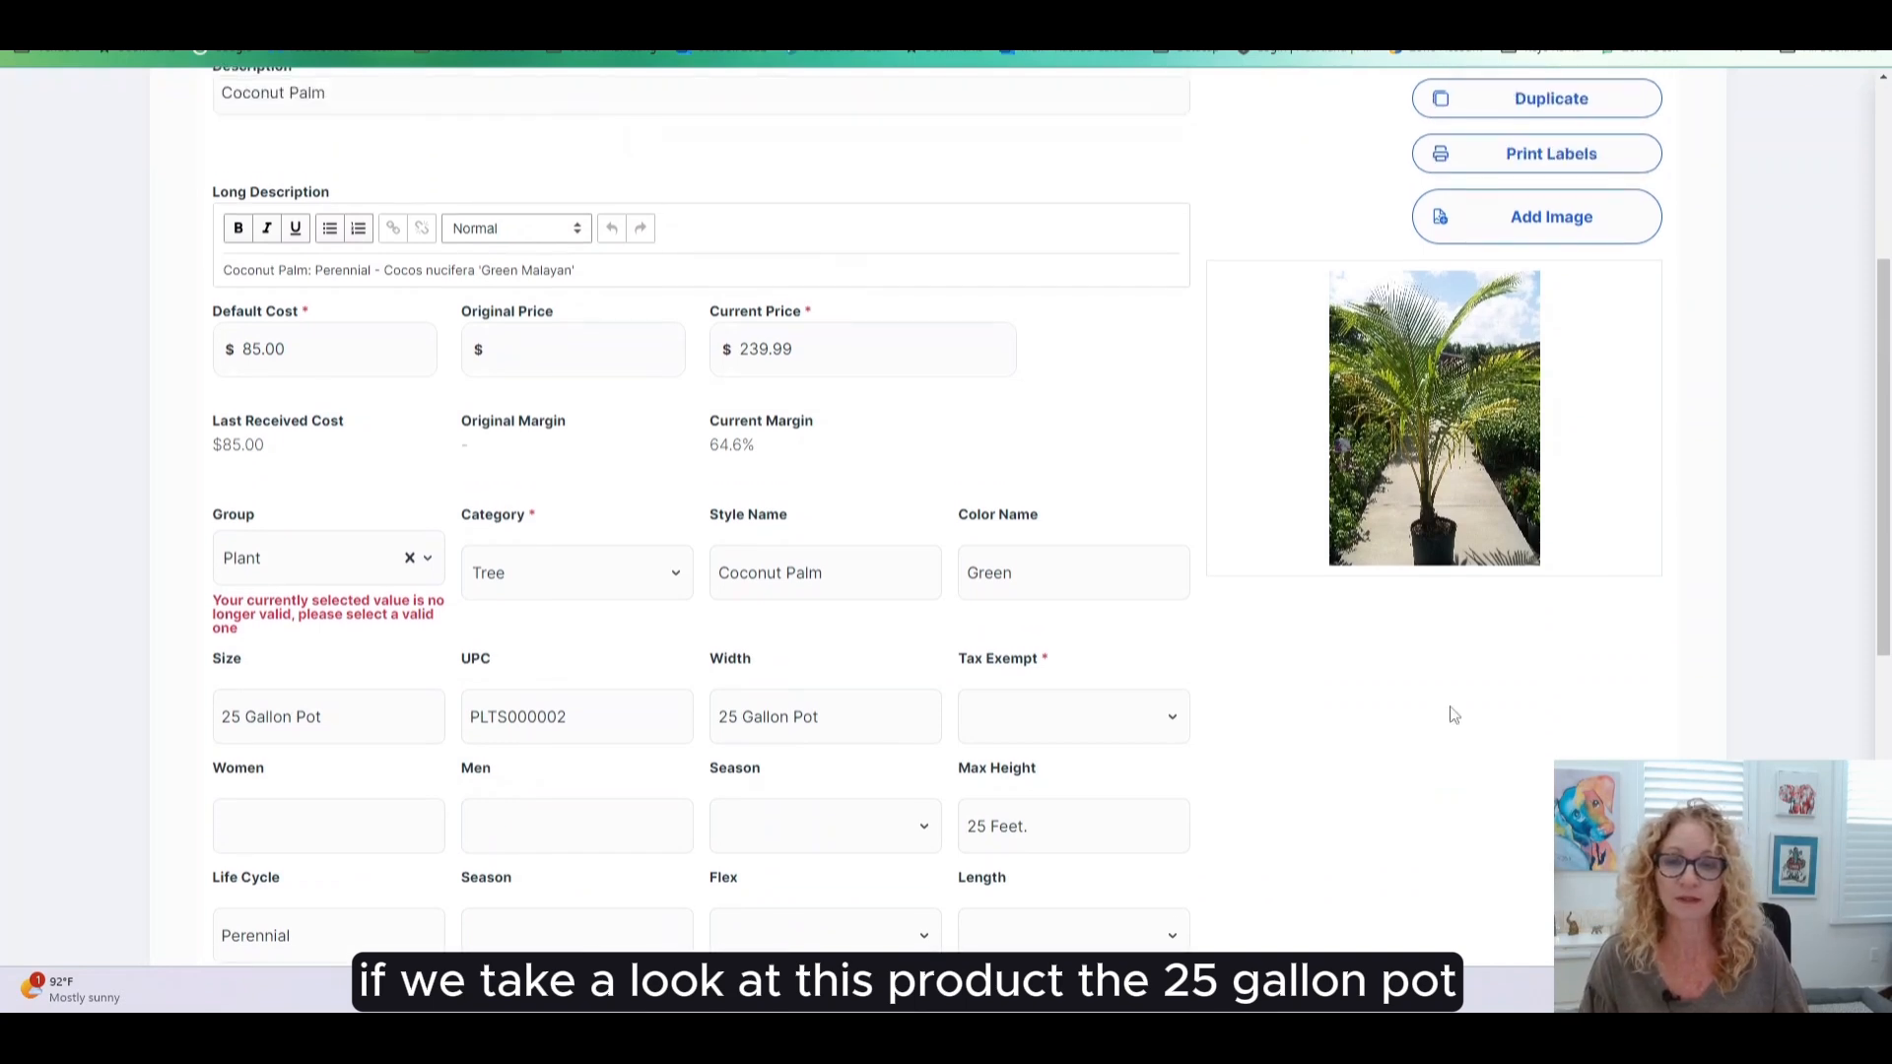
{"action": "left_click", "coordinate": [414, 562]}
{"action": "left_click", "coordinate": [329, 619]}
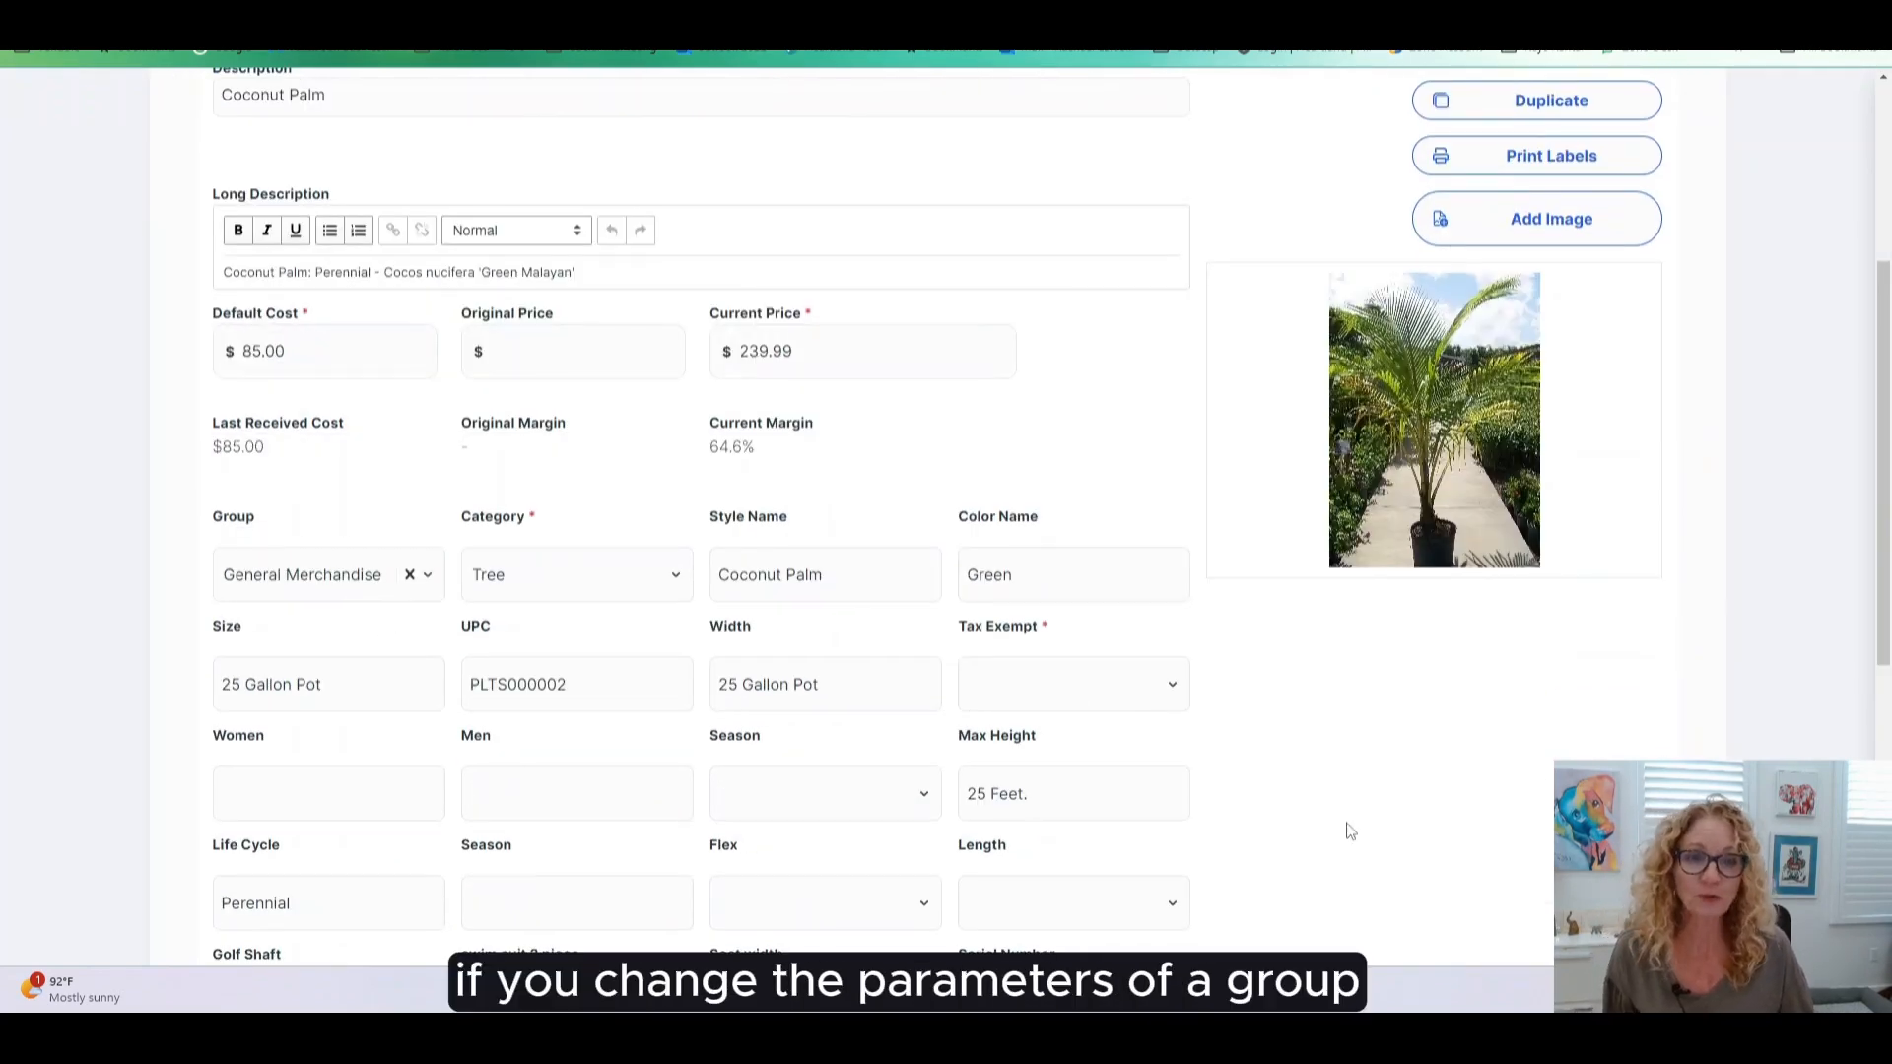
{"action": "scroll", "coordinate": [1350, 832], "scroll_direction": "up", "scroll_amount": 1}
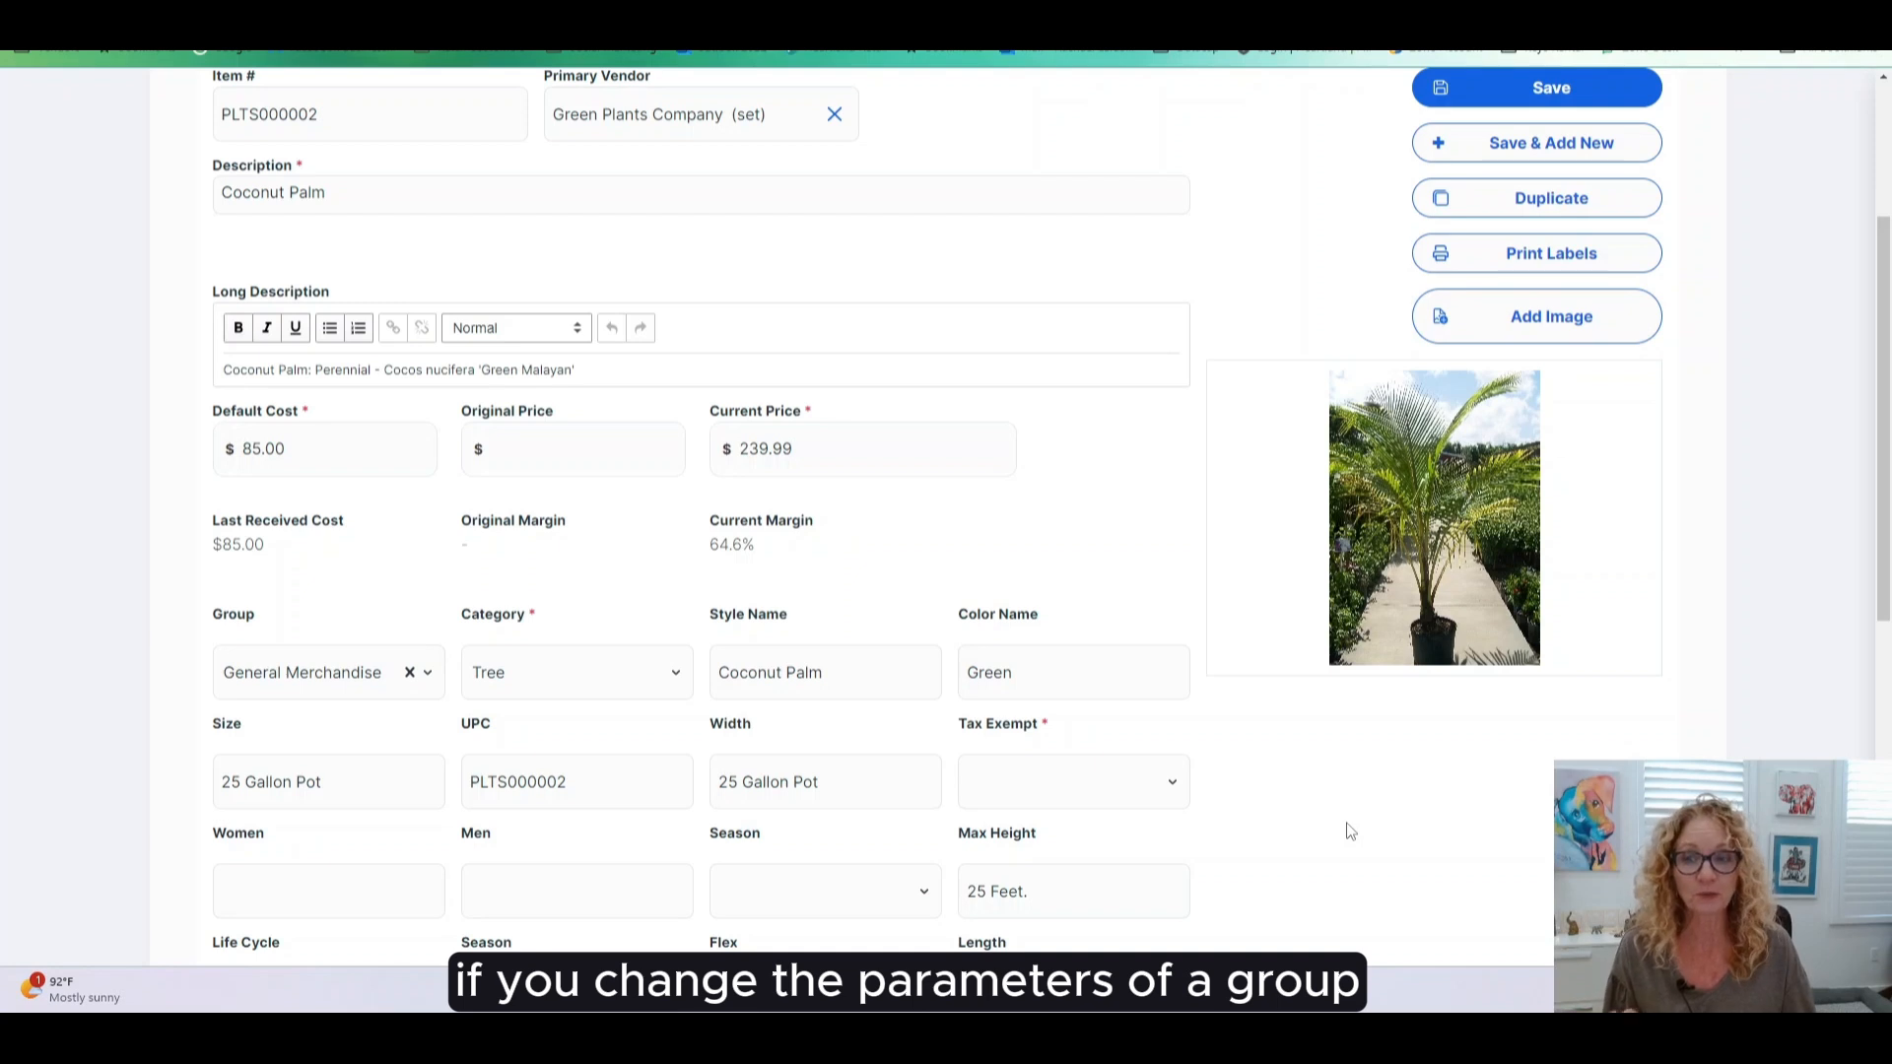
{"action": "scroll", "coordinate": [1350, 831], "scroll_direction": "up", "scroll_amount": 2}
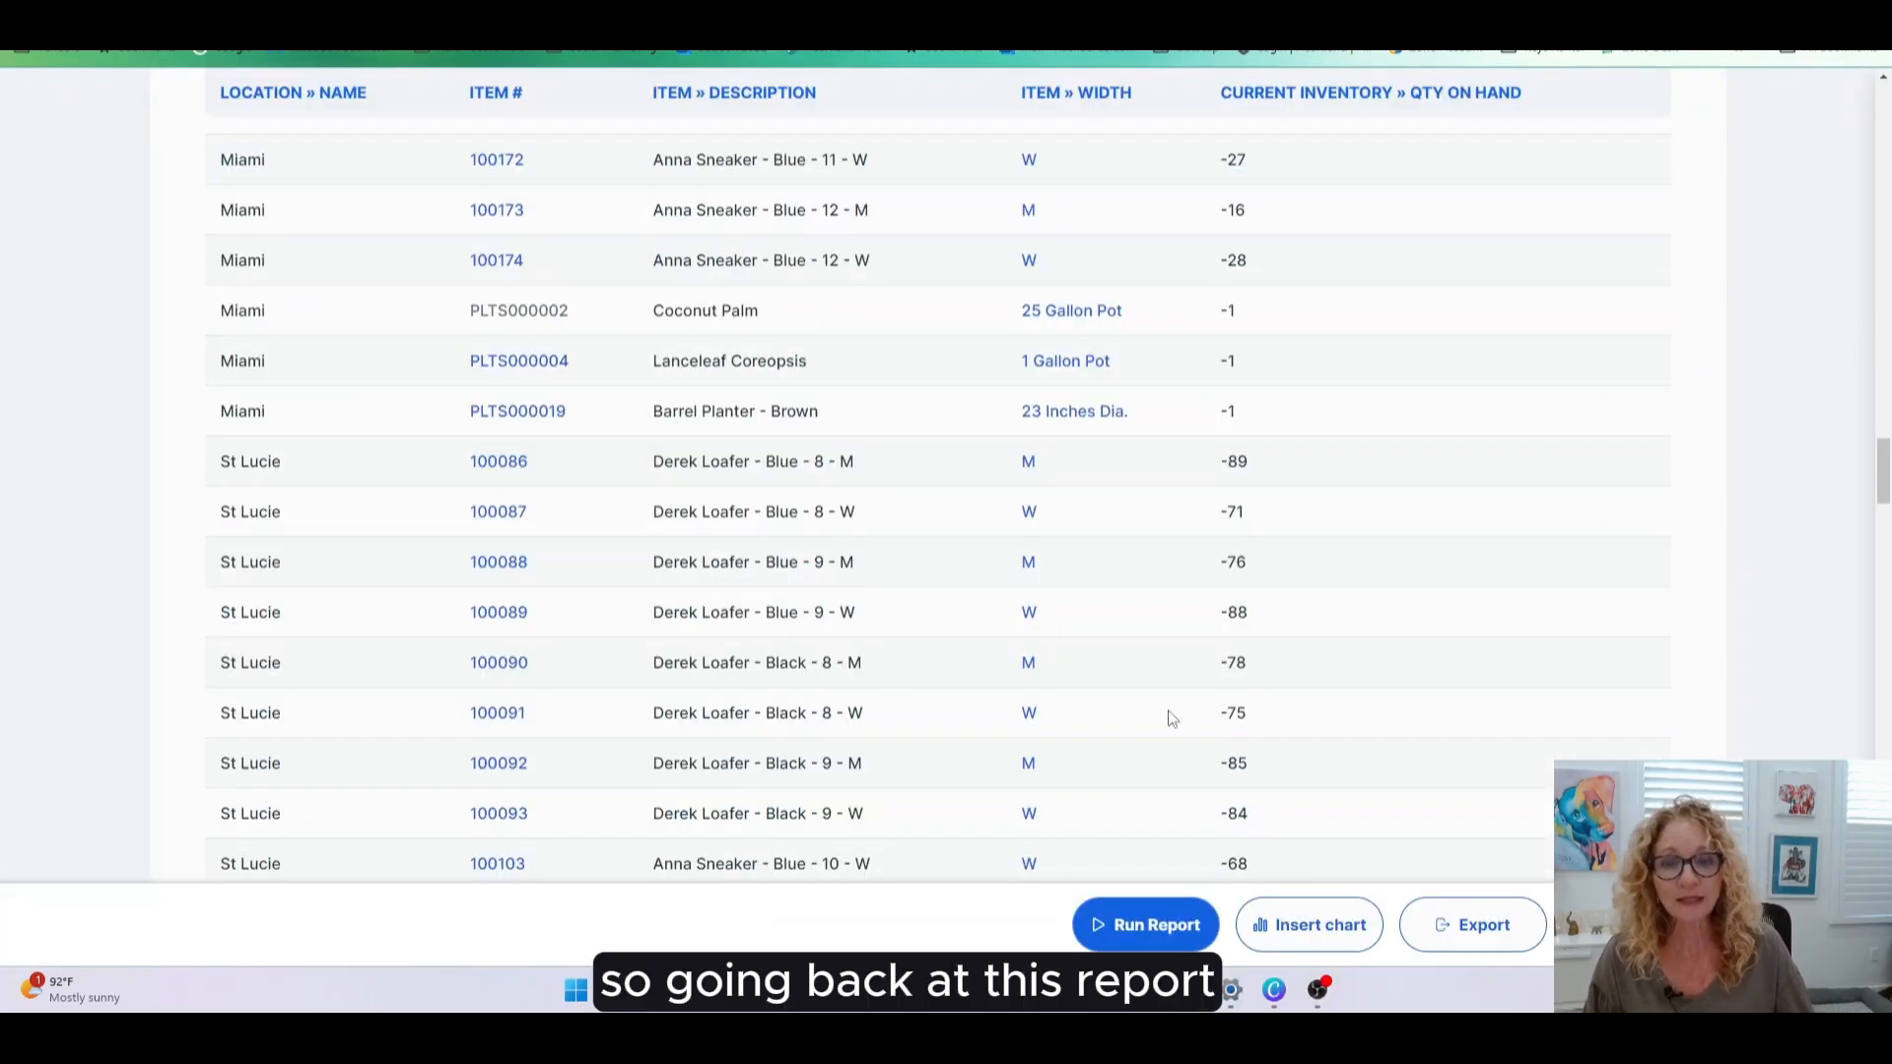
- Scroll to the Tampa rows and open item 100090, Derek Loafer - Black - 8 - M
{"action": "scroll", "coordinate": [1084, 724], "scroll_direction": "down", "scroll_amount": 10}
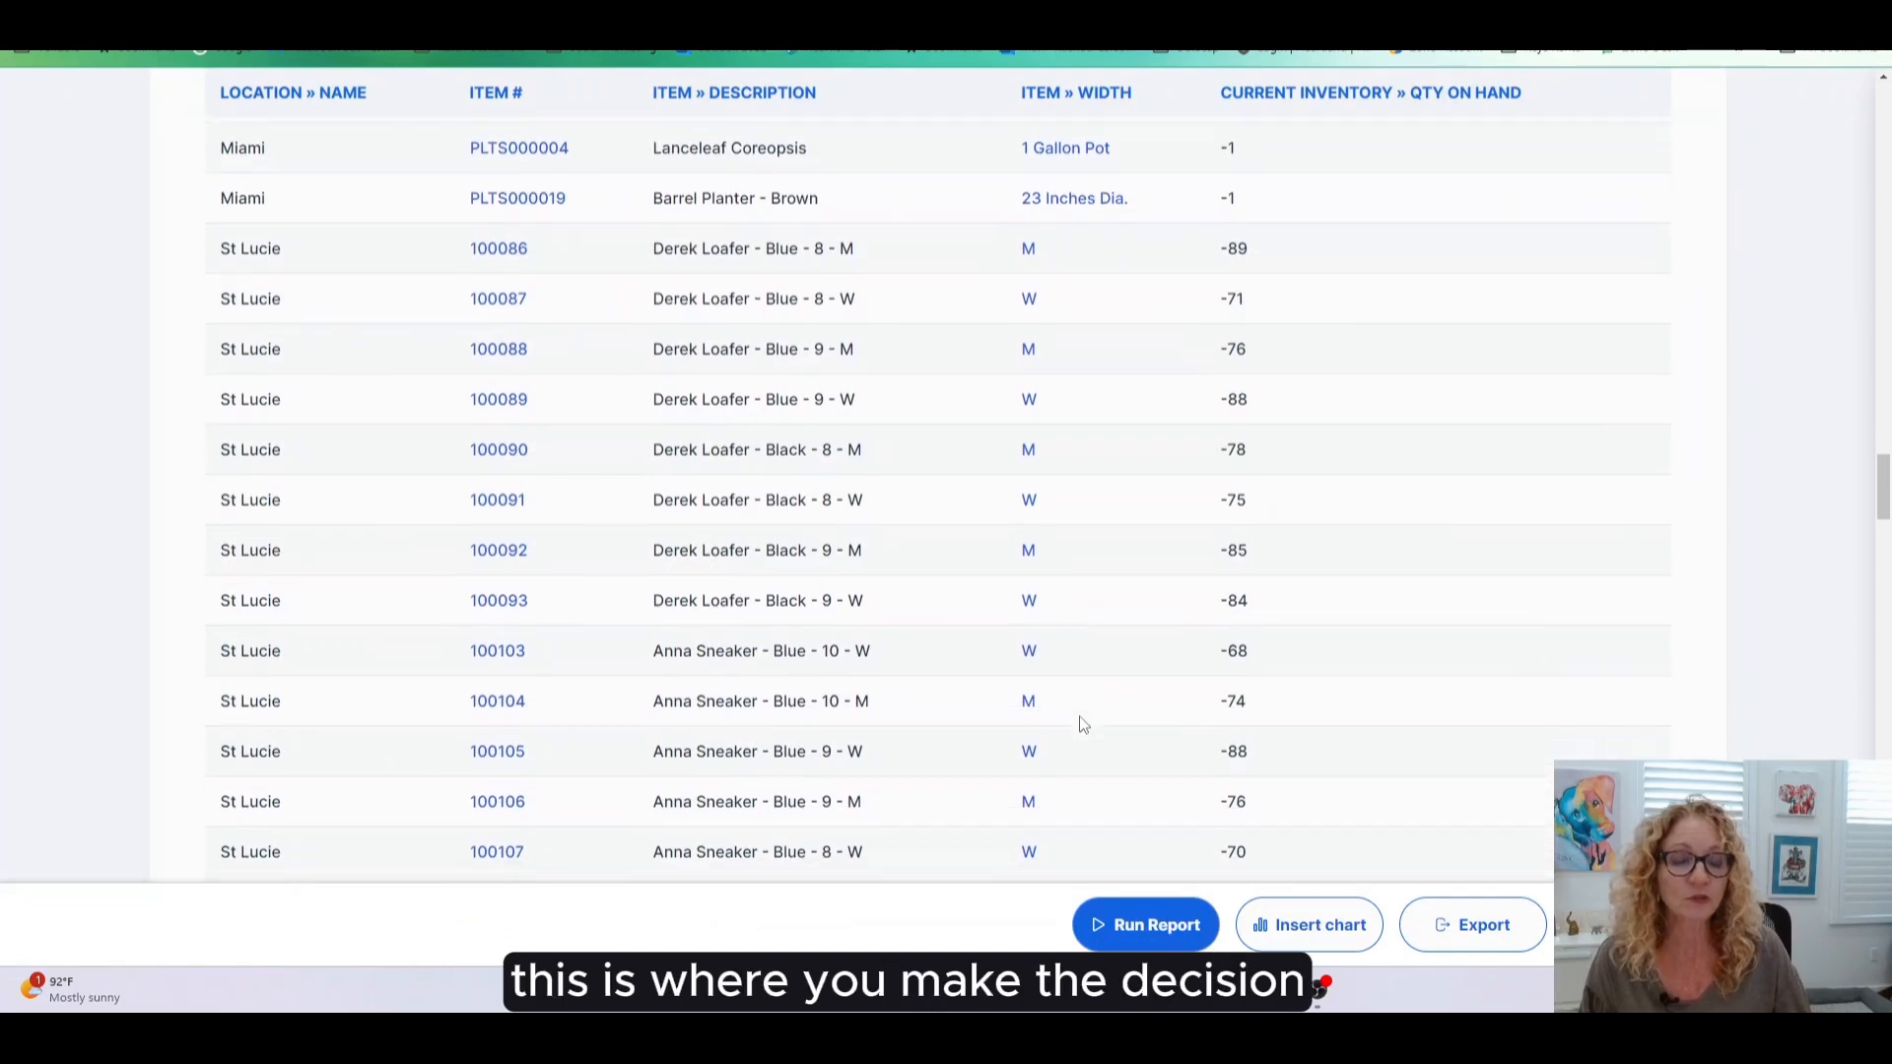
{"action": "scroll", "coordinate": [1084, 724], "scroll_direction": "down", "scroll_amount": 12}
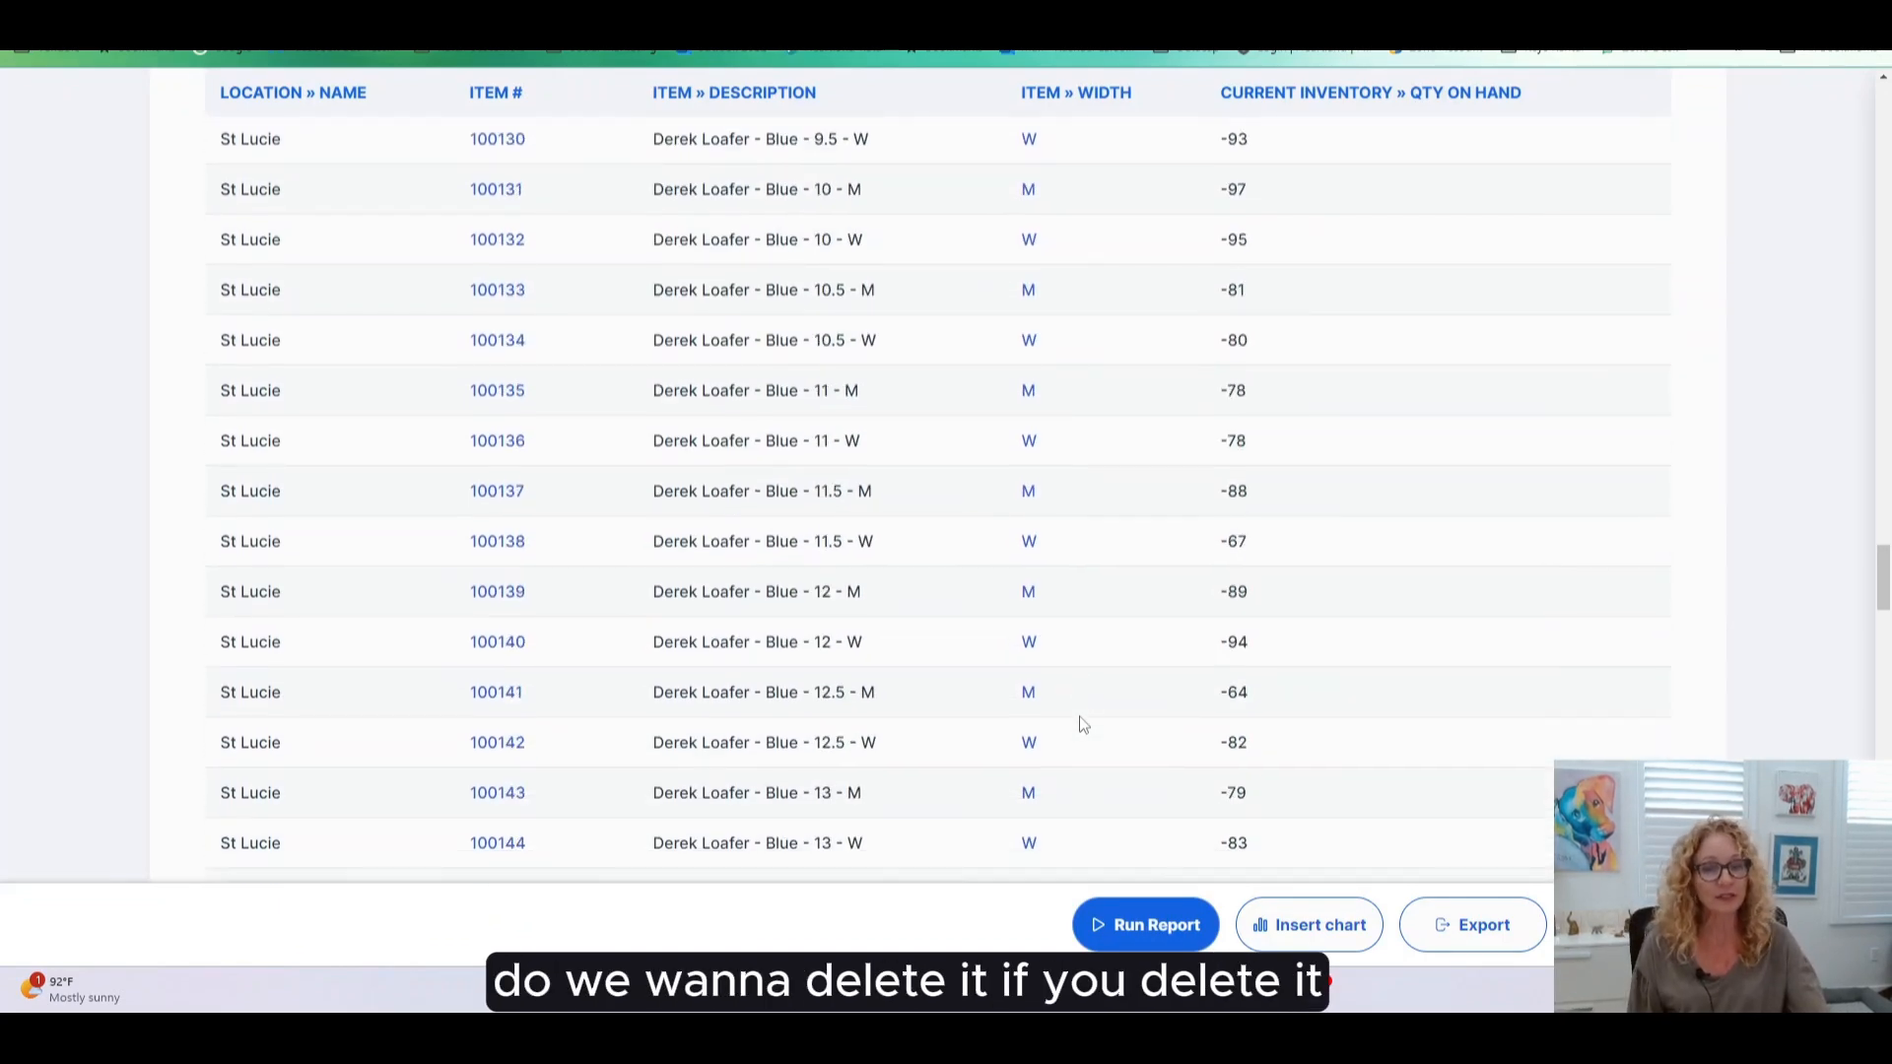
{"action": "scroll", "coordinate": [1091, 719], "scroll_direction": "down", "scroll_amount": 3}
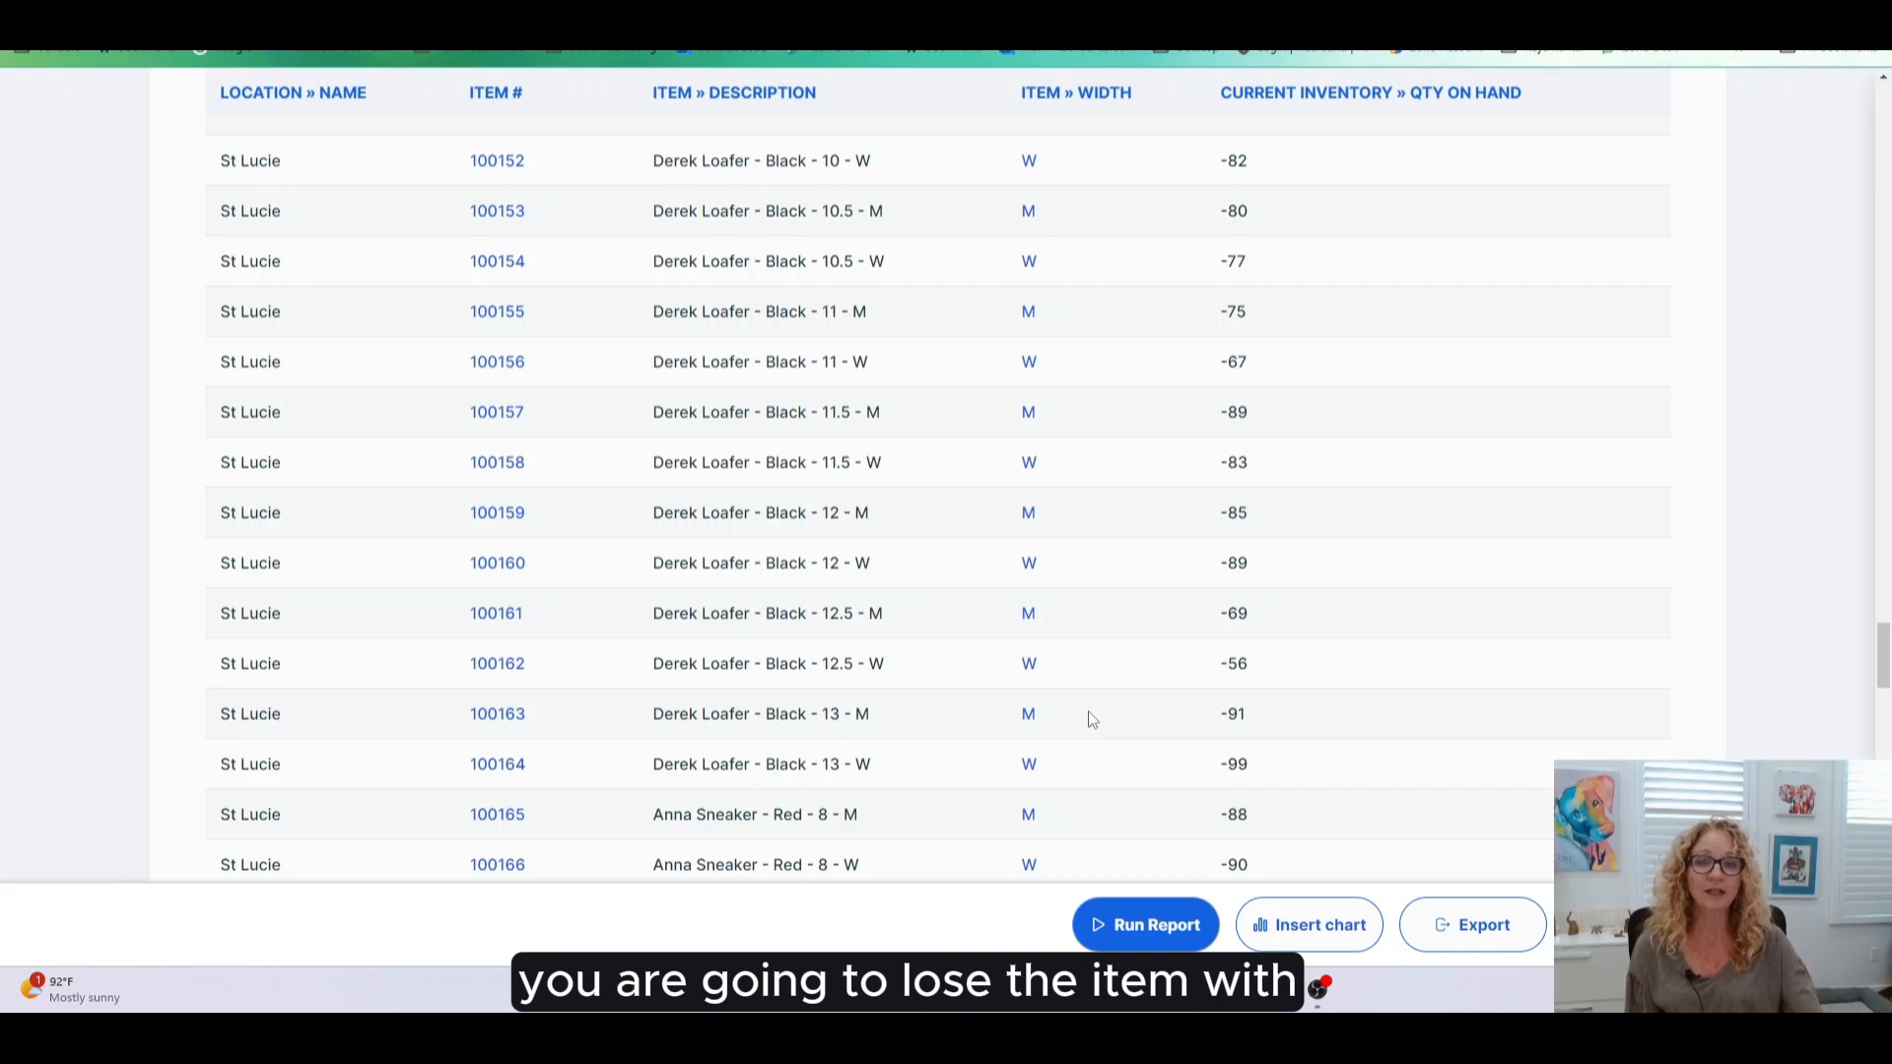
{"action": "scroll", "coordinate": [1092, 718], "scroll_direction": "down", "scroll_amount": 3}
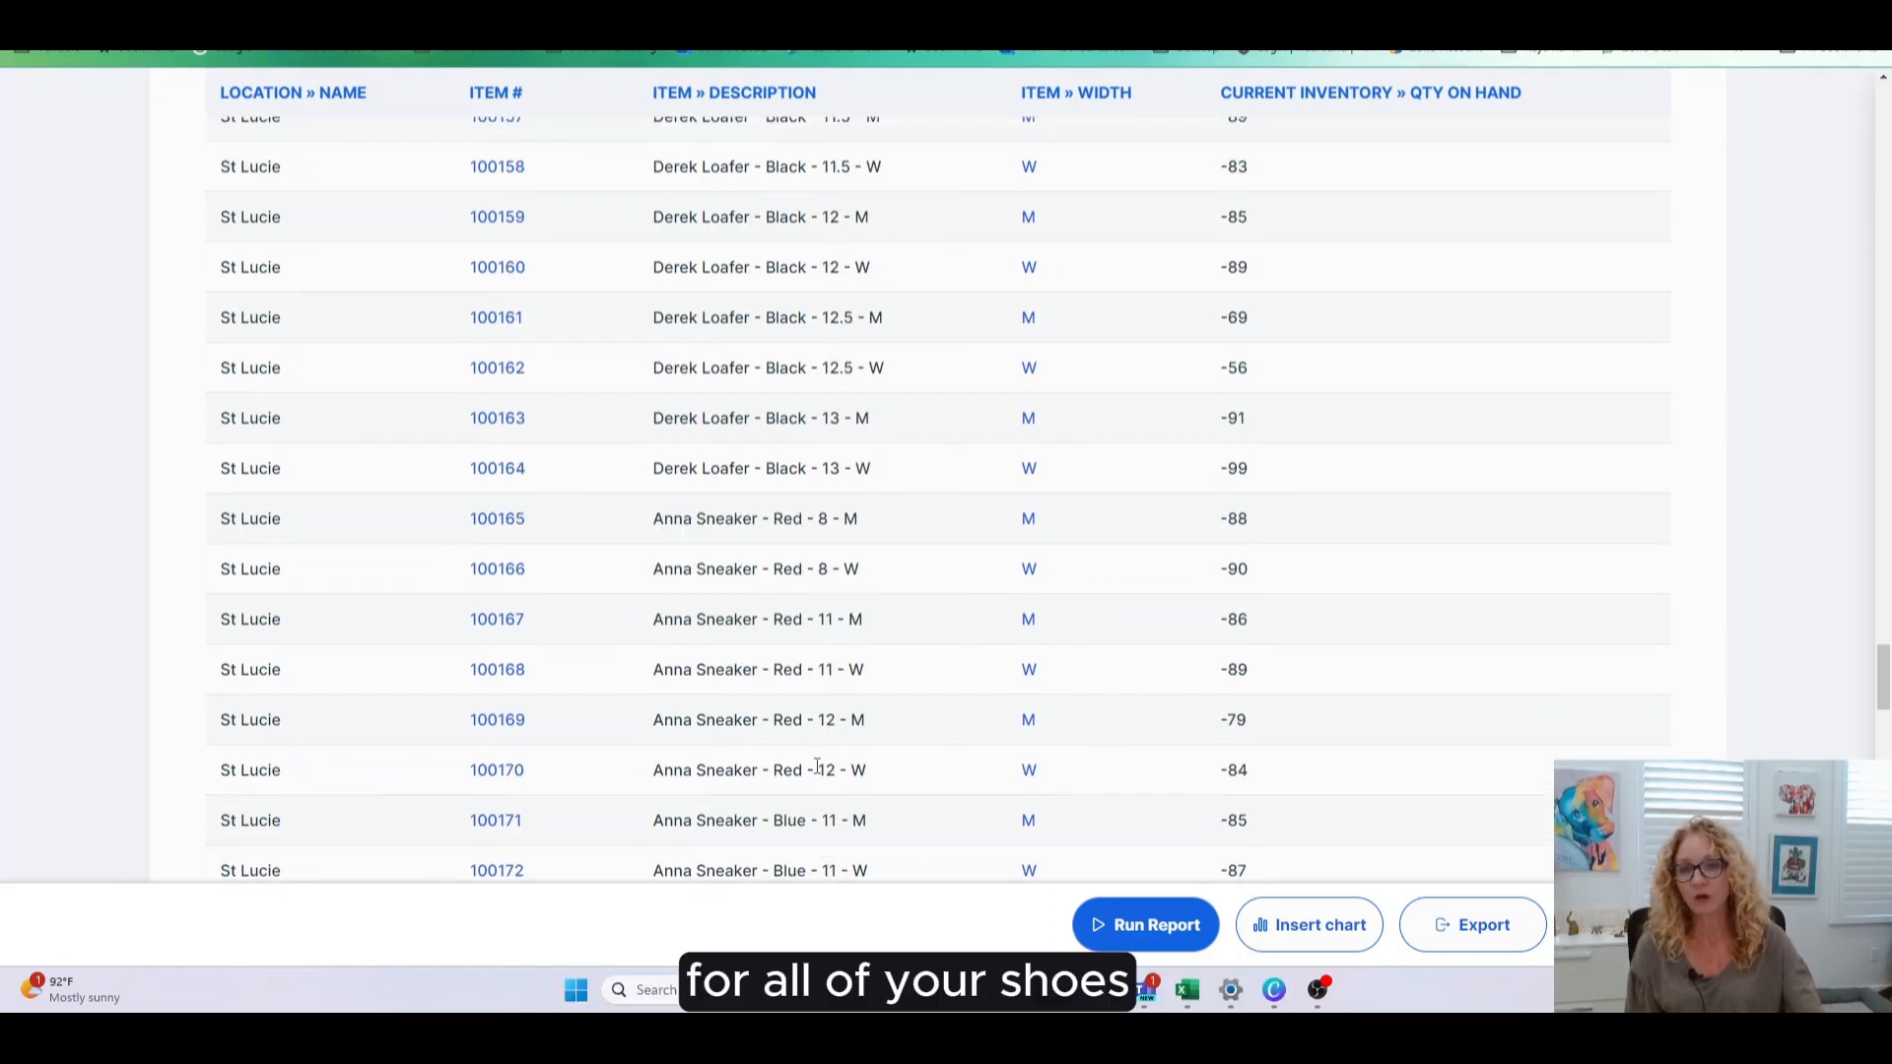
{"action": "scroll", "coordinate": [817, 767], "scroll_direction": "down", "scroll_amount": 3}
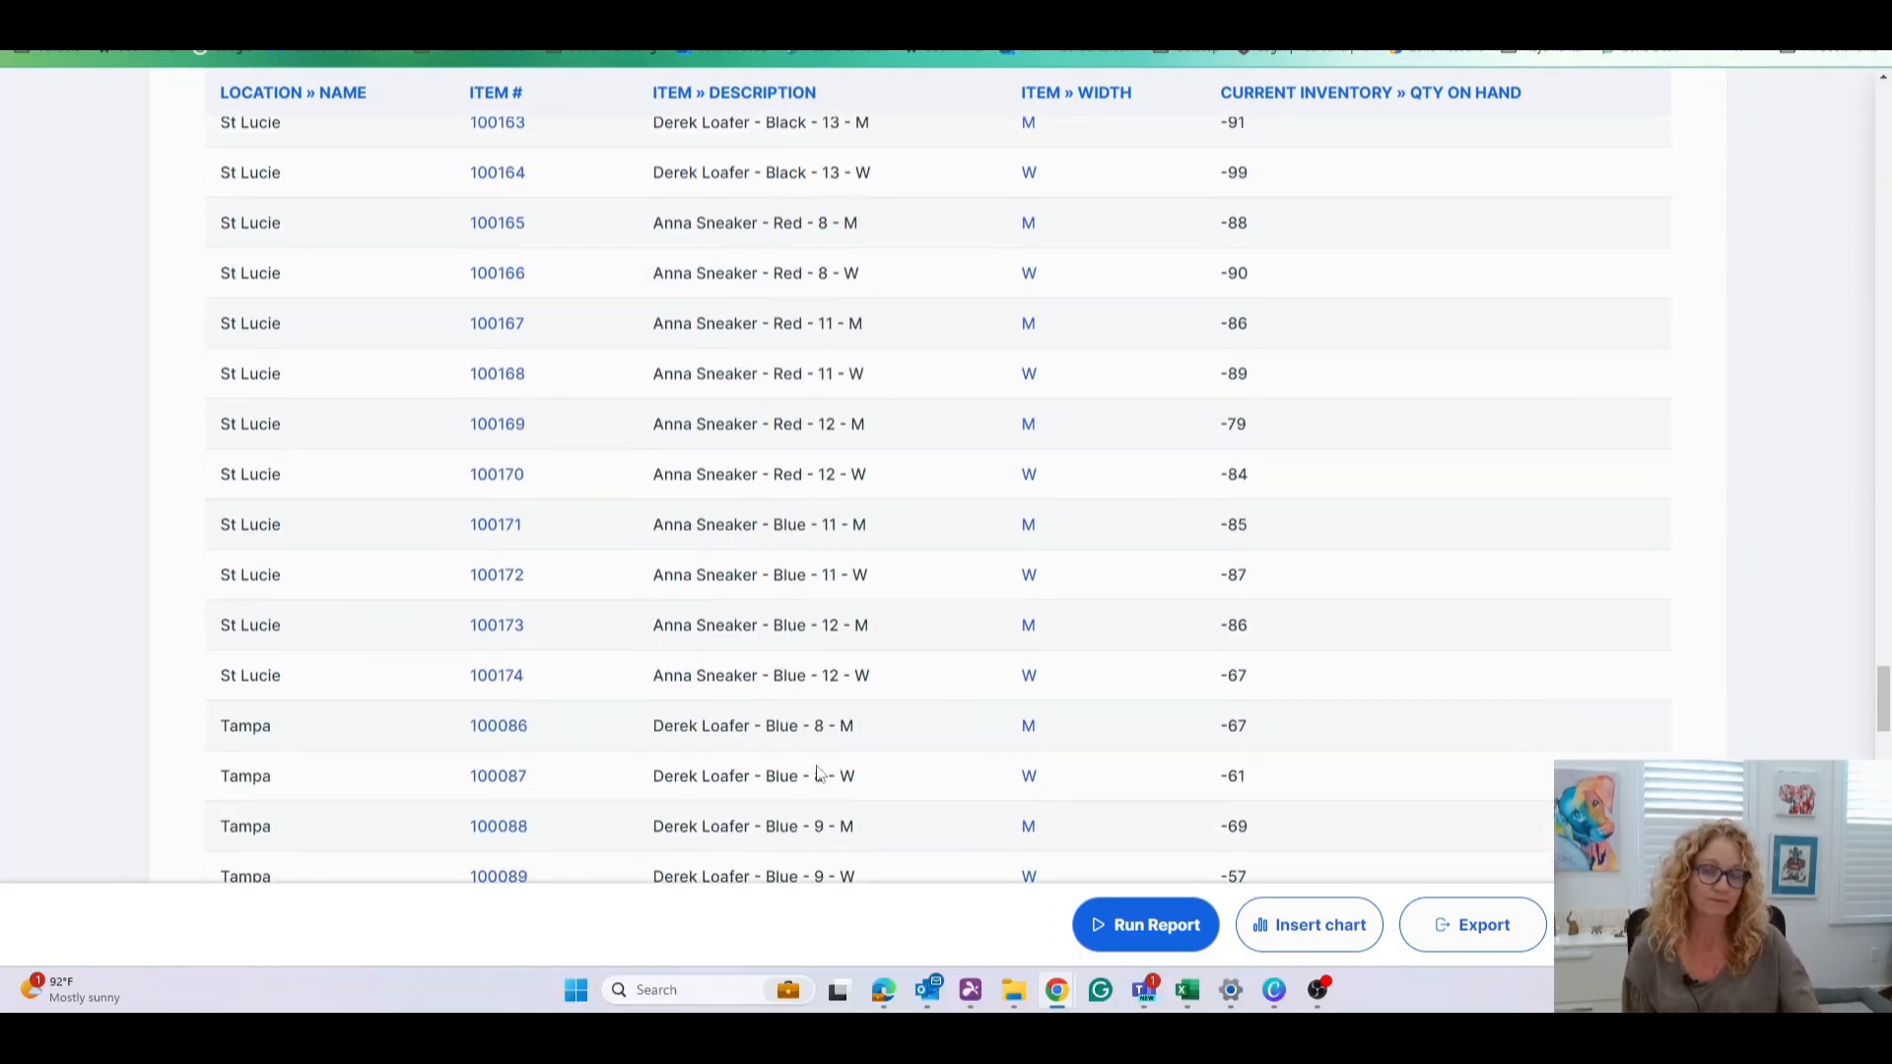
{"action": "scroll", "coordinate": [817, 774], "scroll_direction": "down", "scroll_amount": 3}
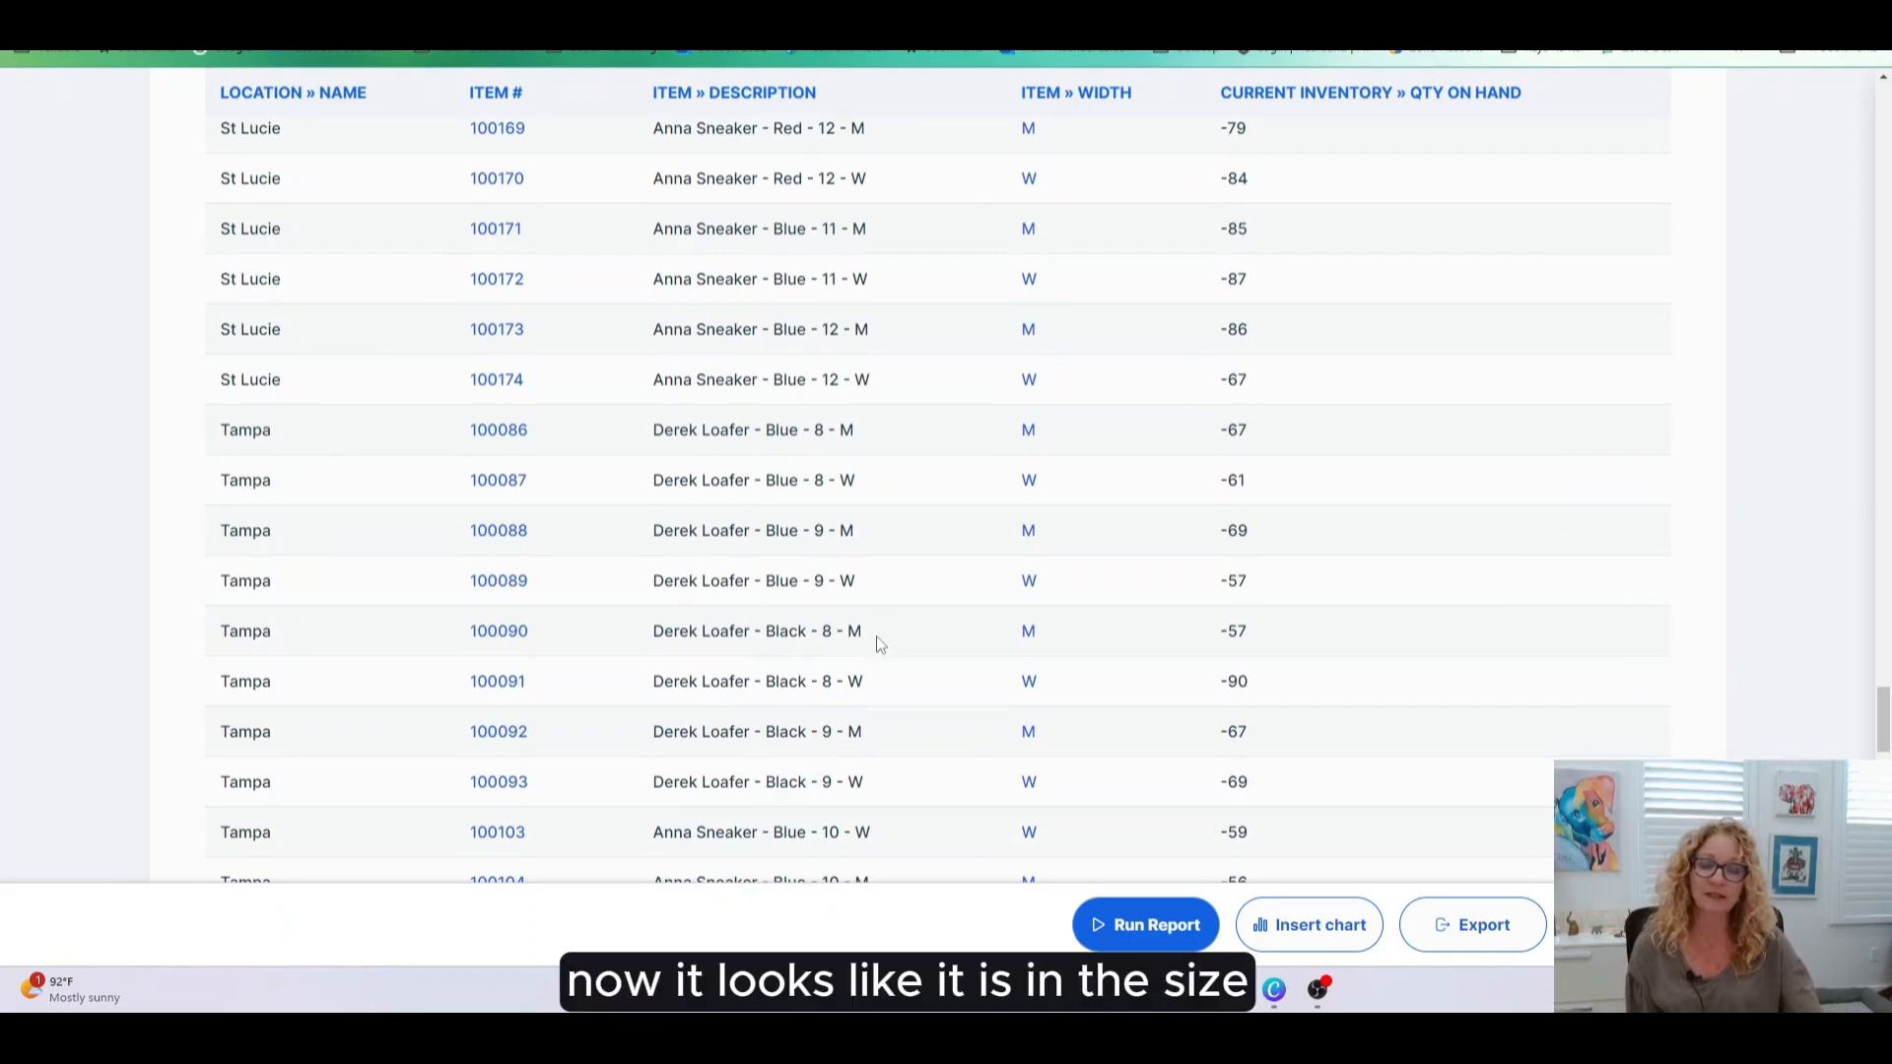
{"action": "left_click", "coordinate": [477, 638]}
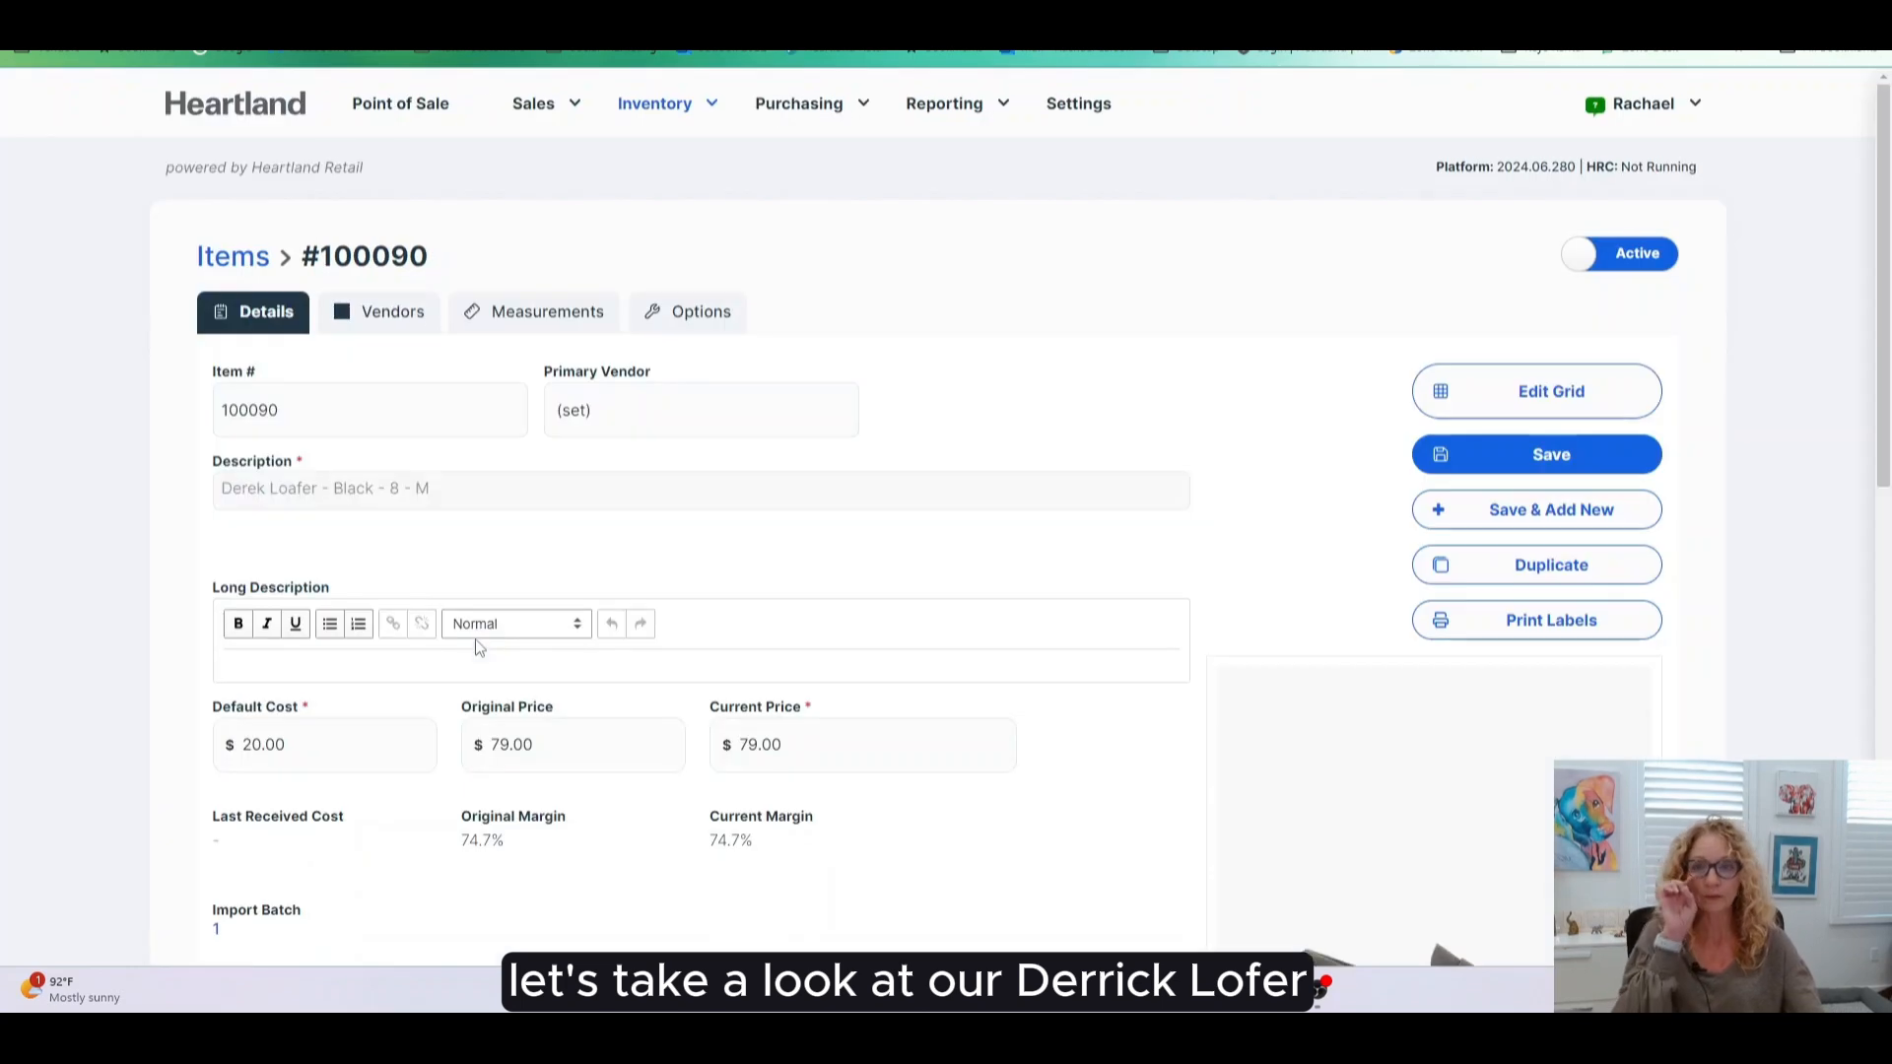
{"action": "scroll", "coordinate": [1097, 803], "scroll_direction": "down", "scroll_amount": 4}
{"action": "scroll", "coordinate": [891, 636], "scroll_direction": "down", "scroll_amount": 2}
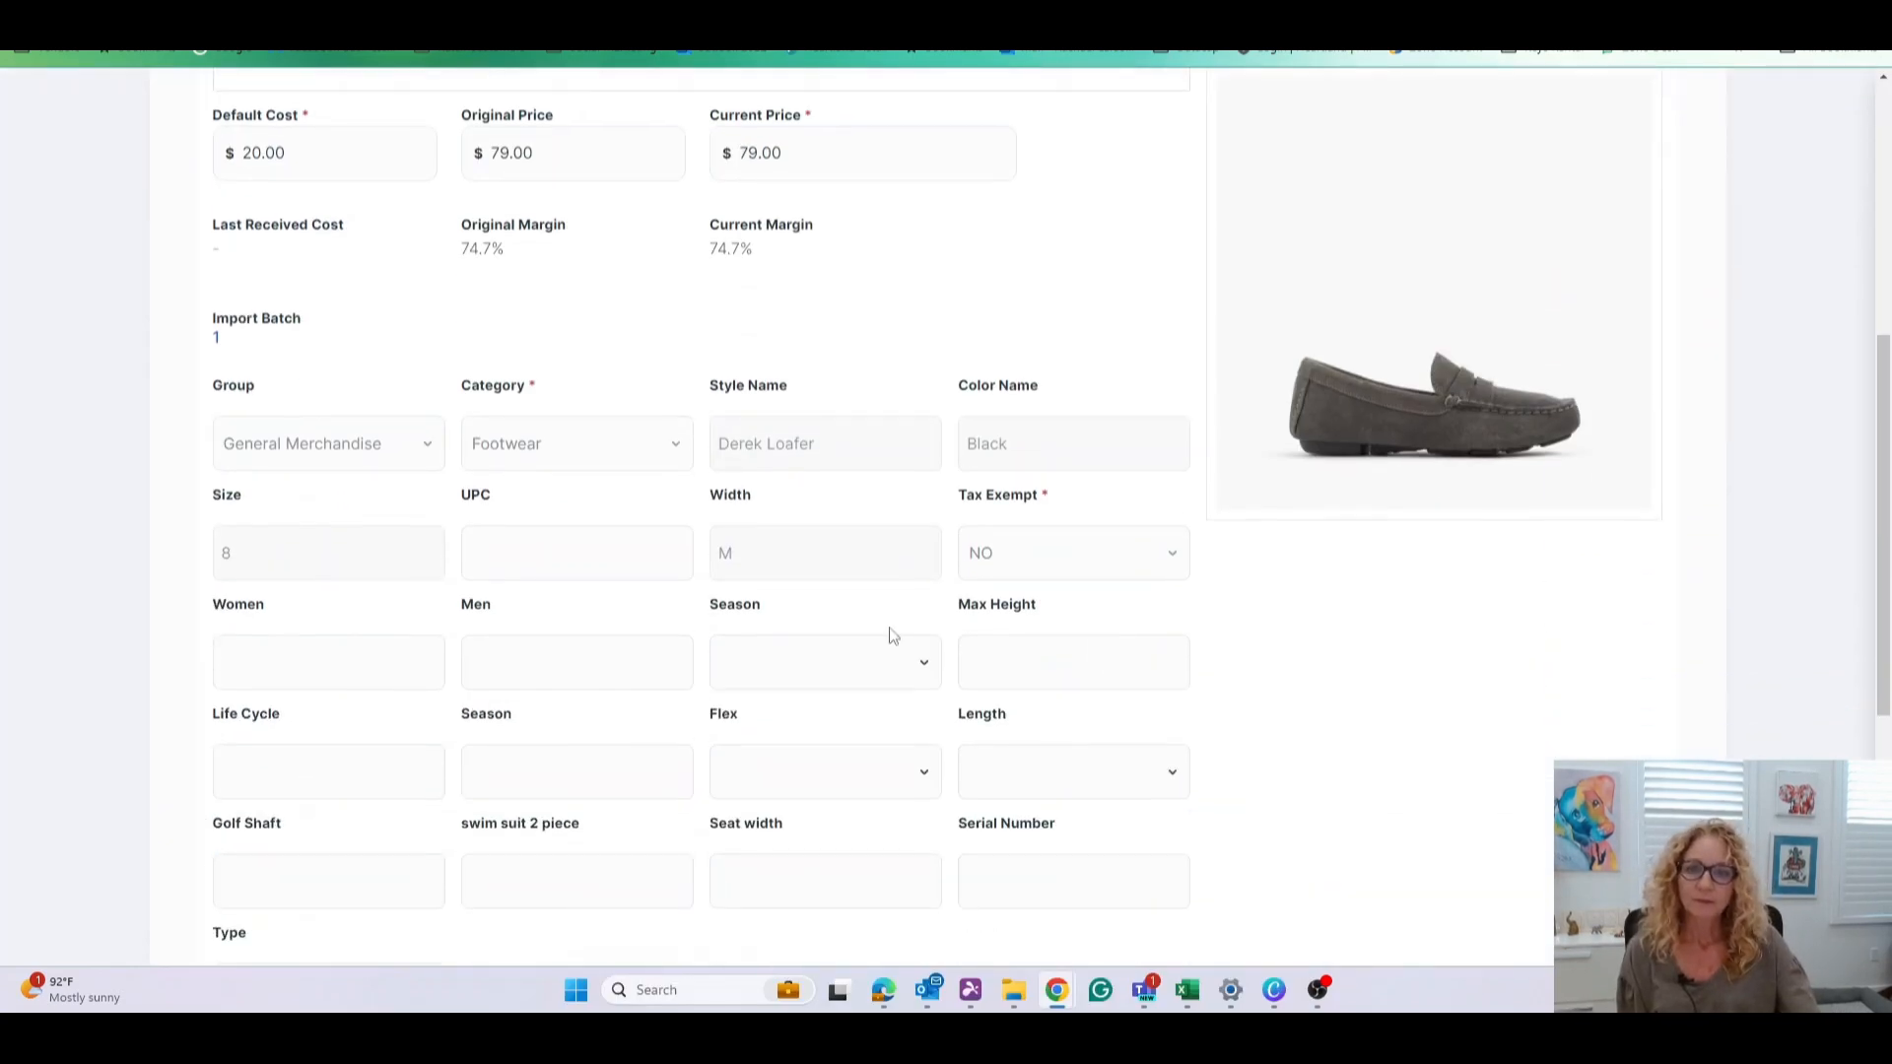
{"action": "scroll", "coordinate": [833, 586], "scroll_direction": "up", "scroll_amount": 3}
{"action": "scroll", "coordinate": [734, 678], "scroll_direction": "up", "scroll_amount": 3}
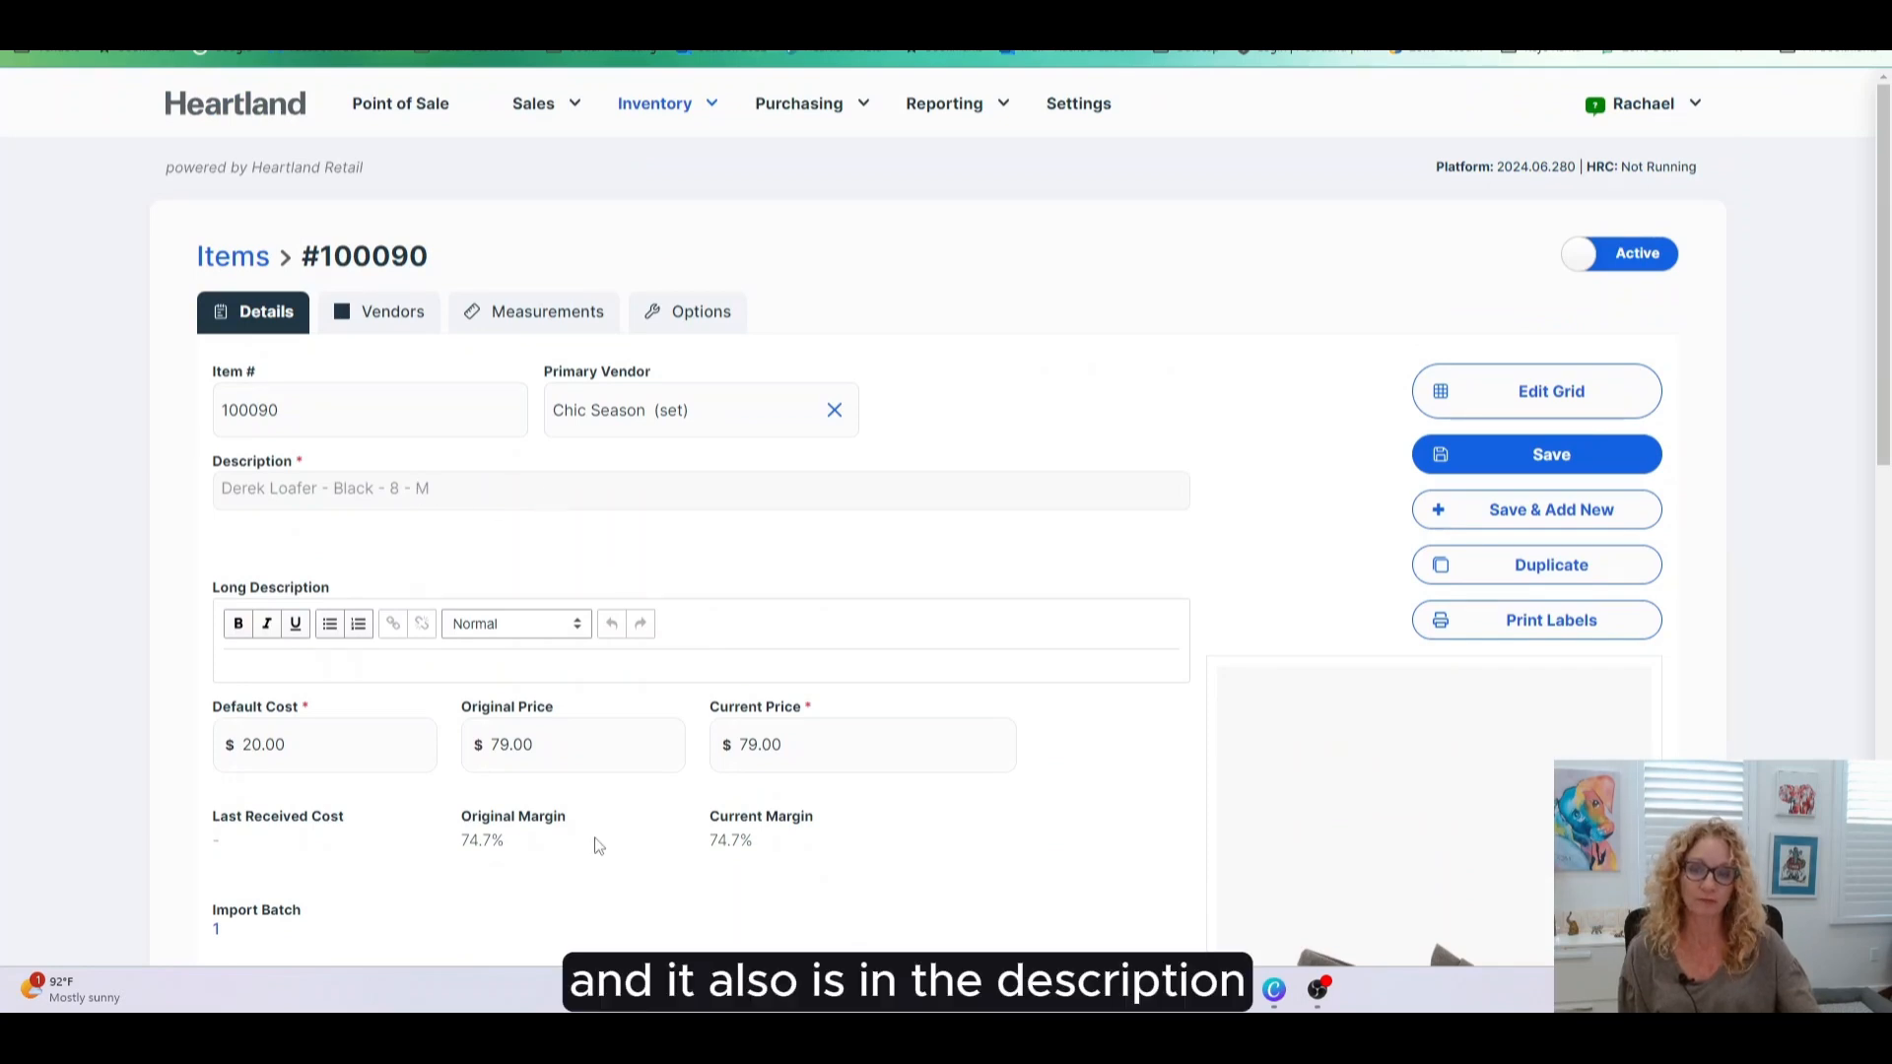
{"action": "scroll", "coordinate": [601, 836], "scroll_direction": "down", "scroll_amount": 7}
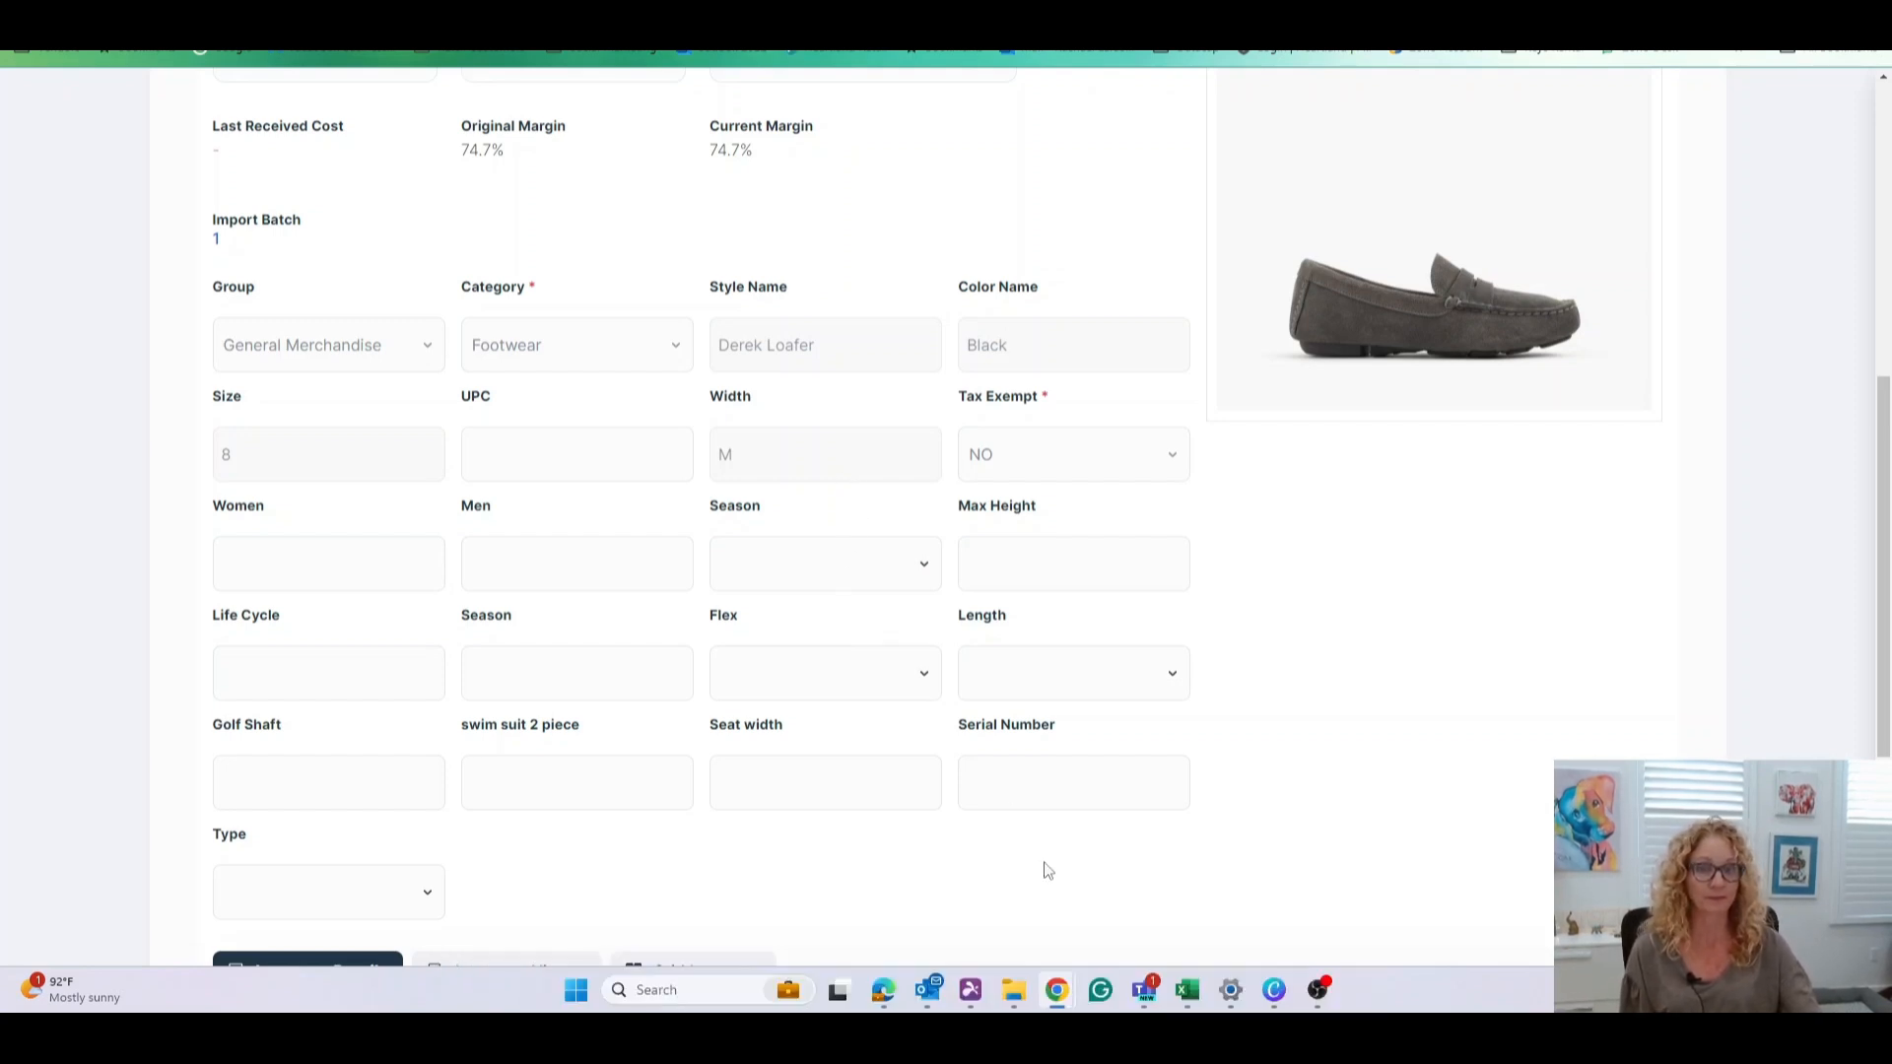
{"action": "scroll", "coordinate": [1069, 836], "scroll_direction": "up", "scroll_amount": 7}
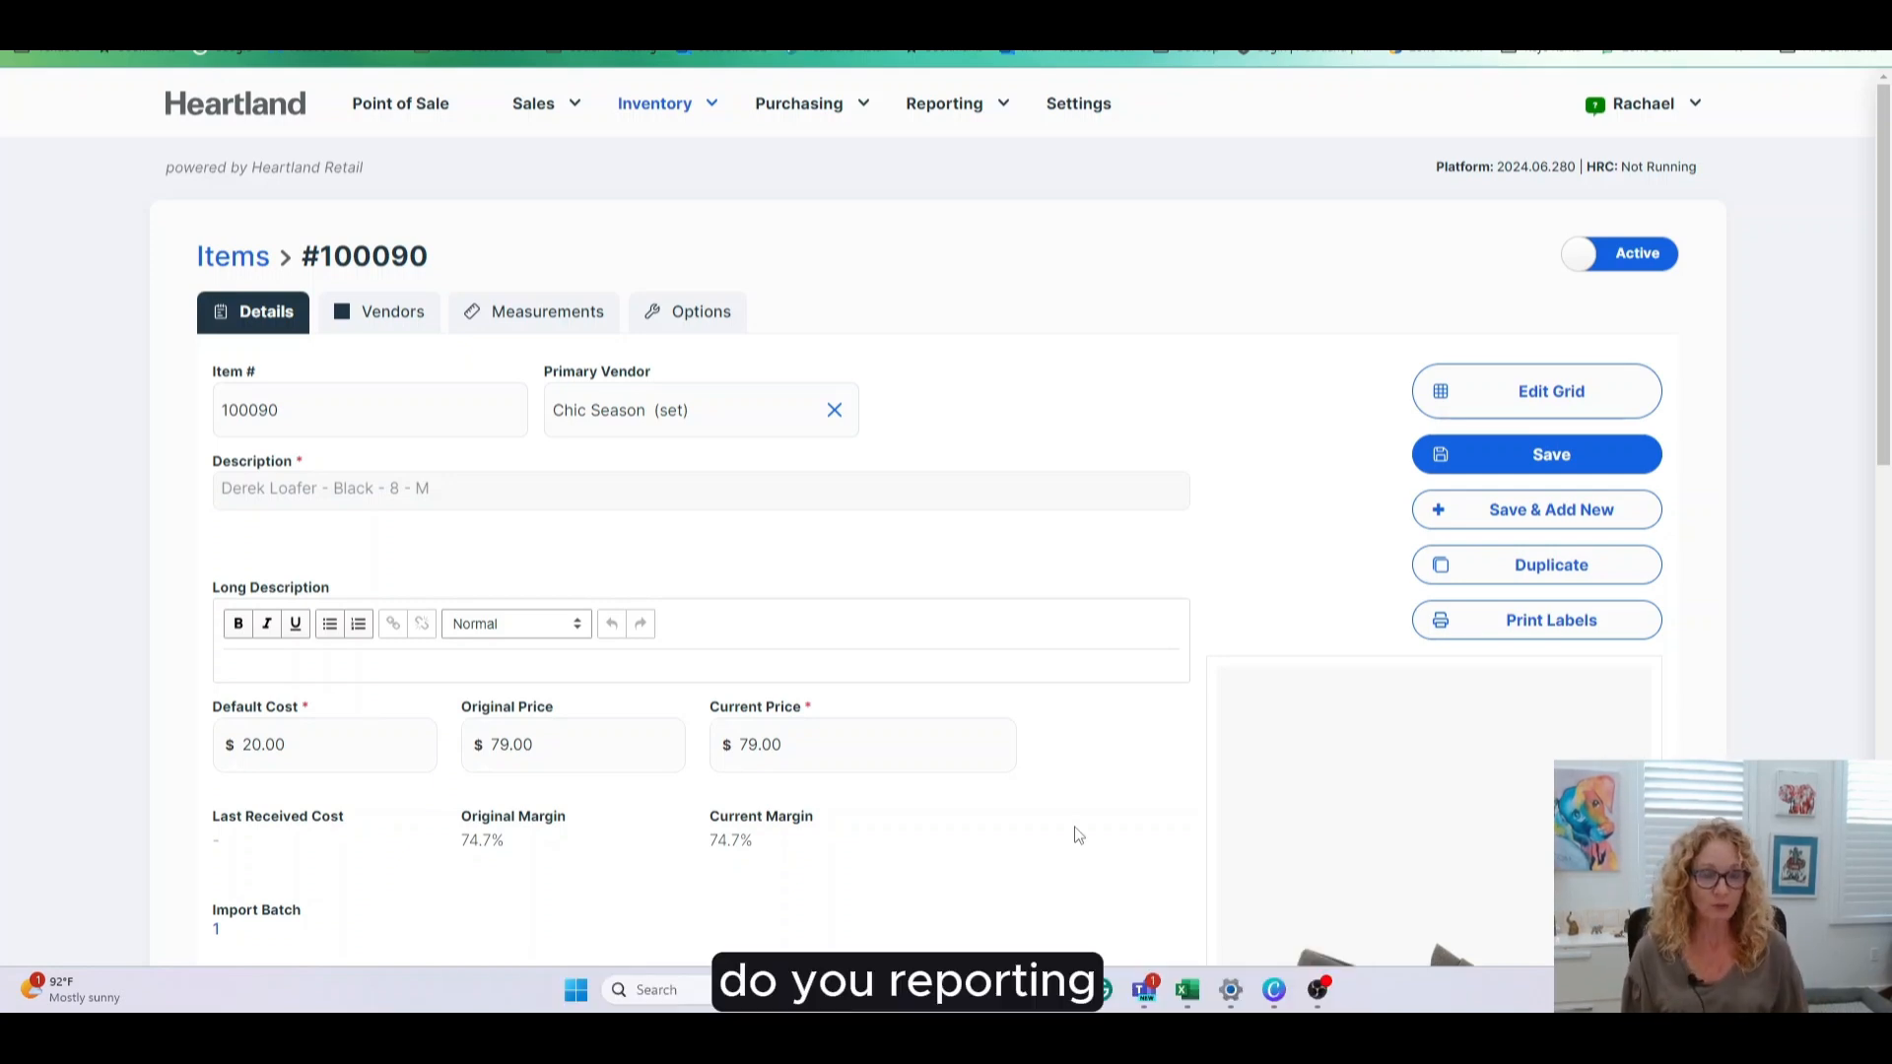
- Show the Custom Fields list in Settings, with Group, Category, Size, UPC and Width
{"action": "left_click", "coordinate": [1079, 111]}
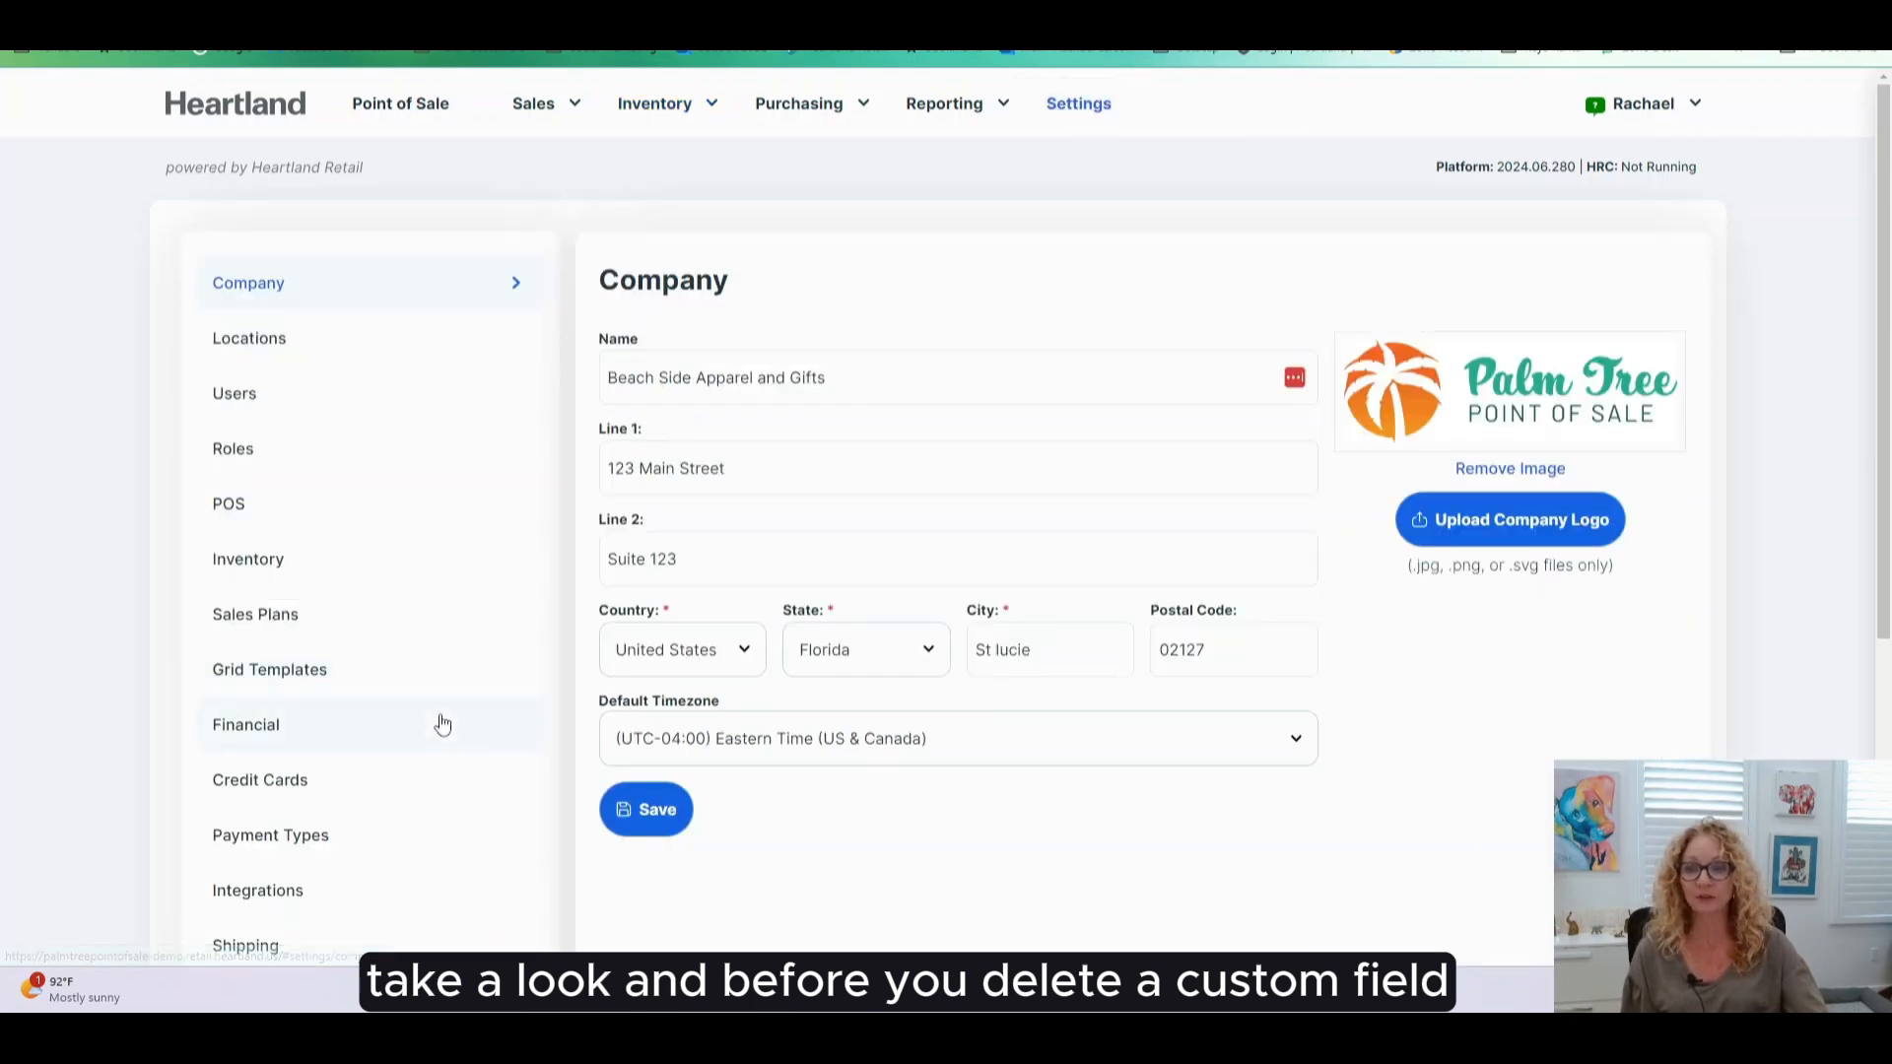
{"action": "scroll", "coordinate": [439, 720], "scroll_direction": "down", "scroll_amount": 5}
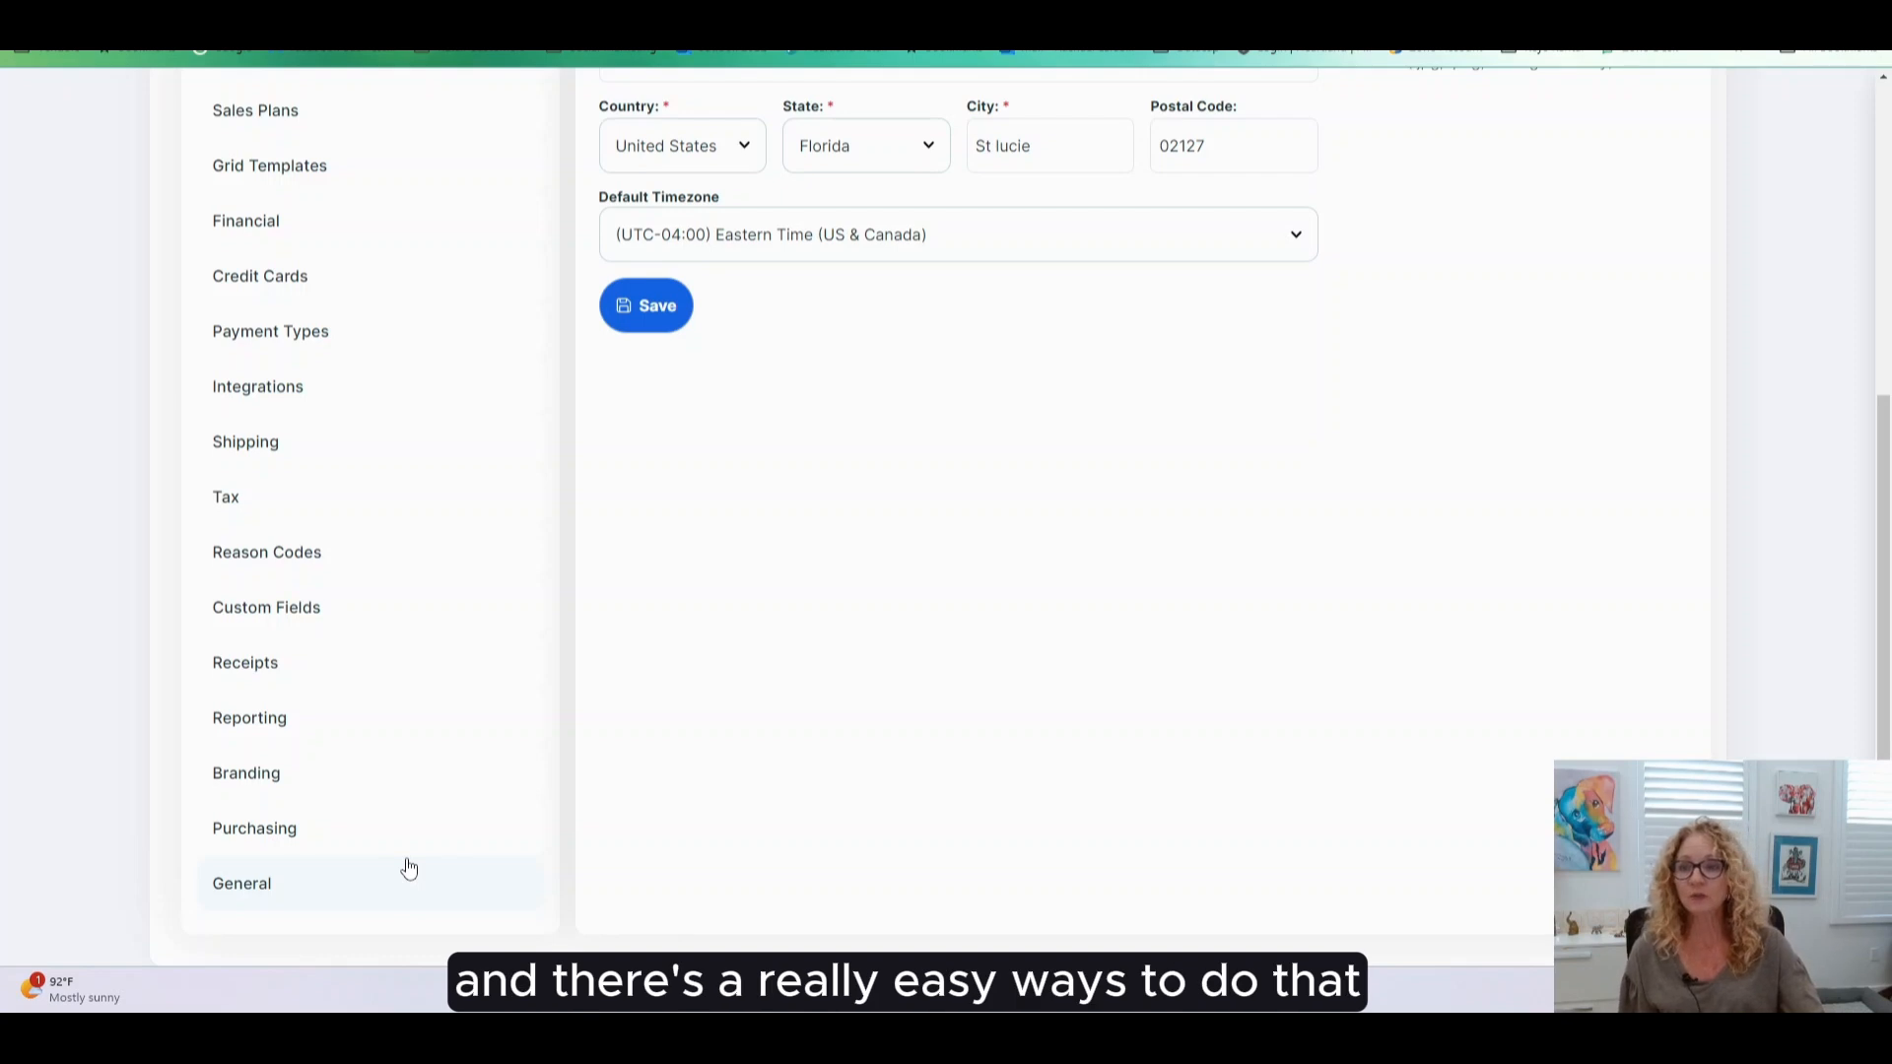
{"action": "scroll", "coordinate": [407, 867], "scroll_direction": "up", "scroll_amount": 2}
{"action": "scroll", "coordinate": [380, 764], "scroll_direction": "up", "scroll_amount": 2}
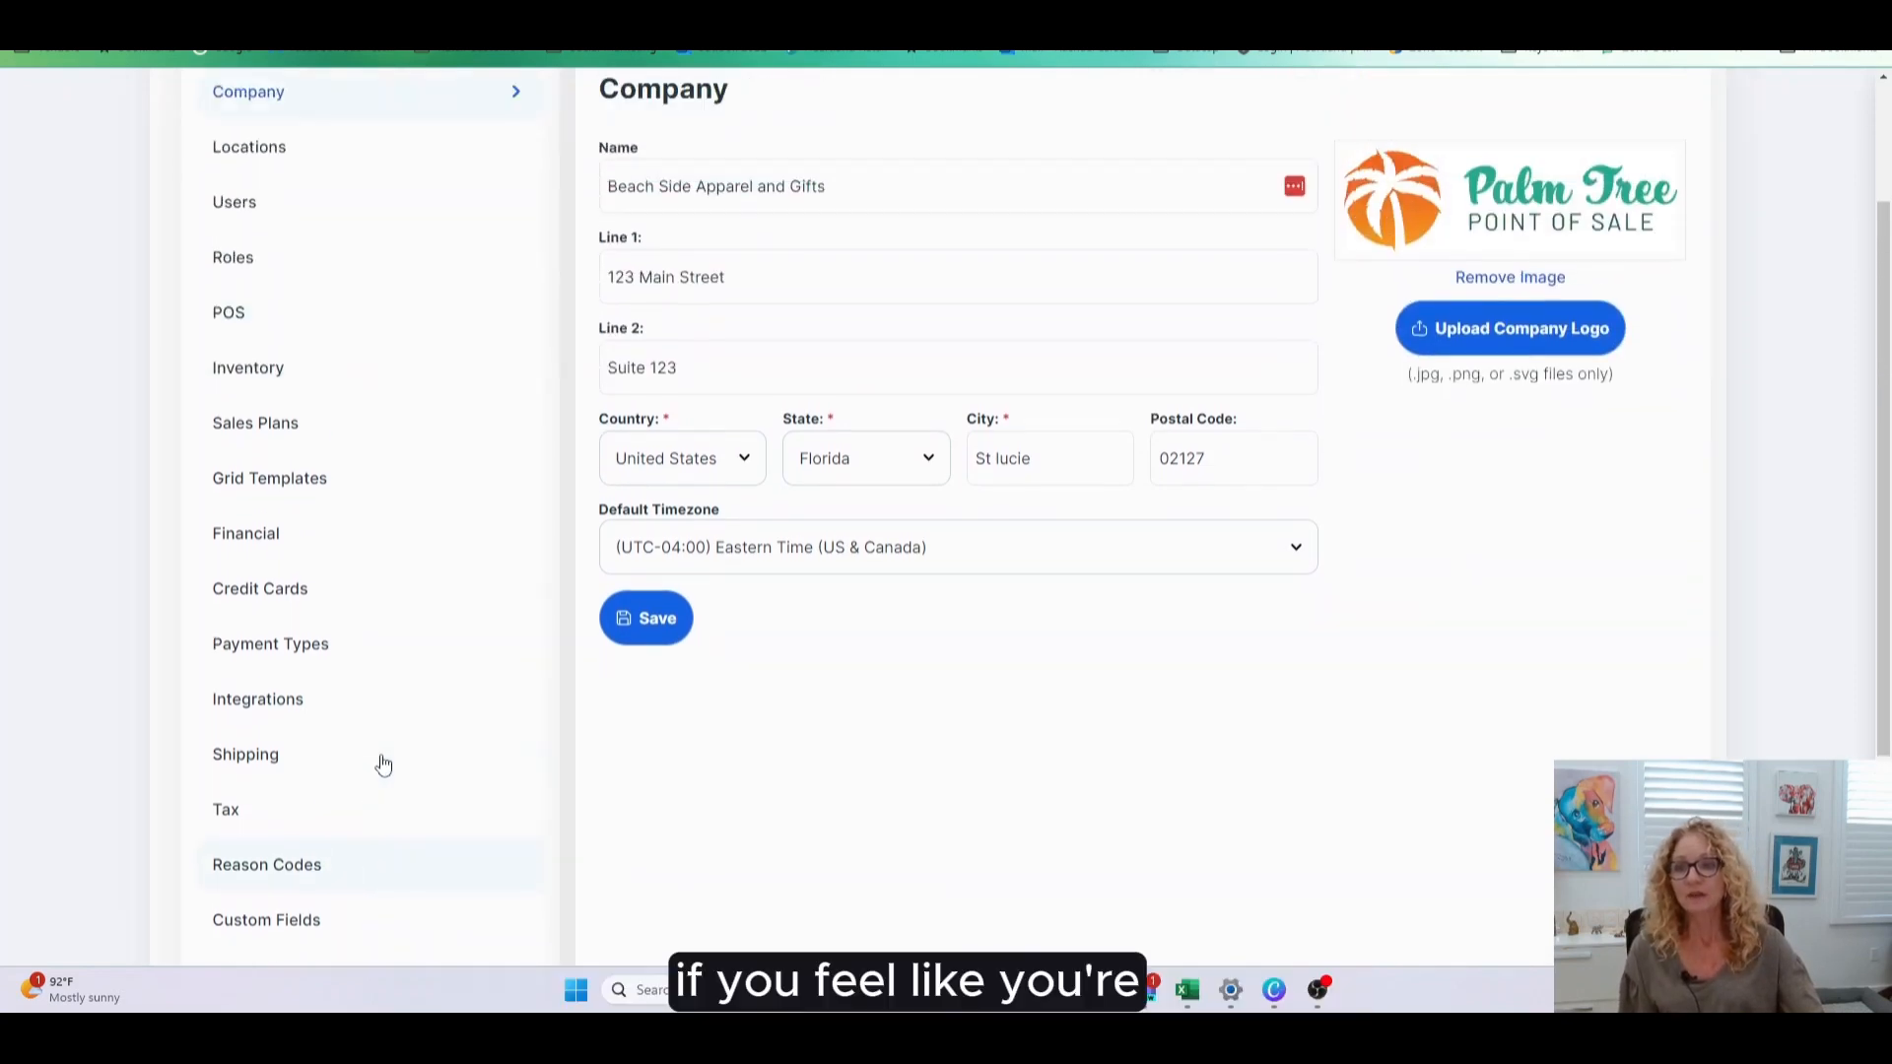
{"action": "scroll", "coordinate": [380, 765], "scroll_direction": "down", "scroll_amount": 2}
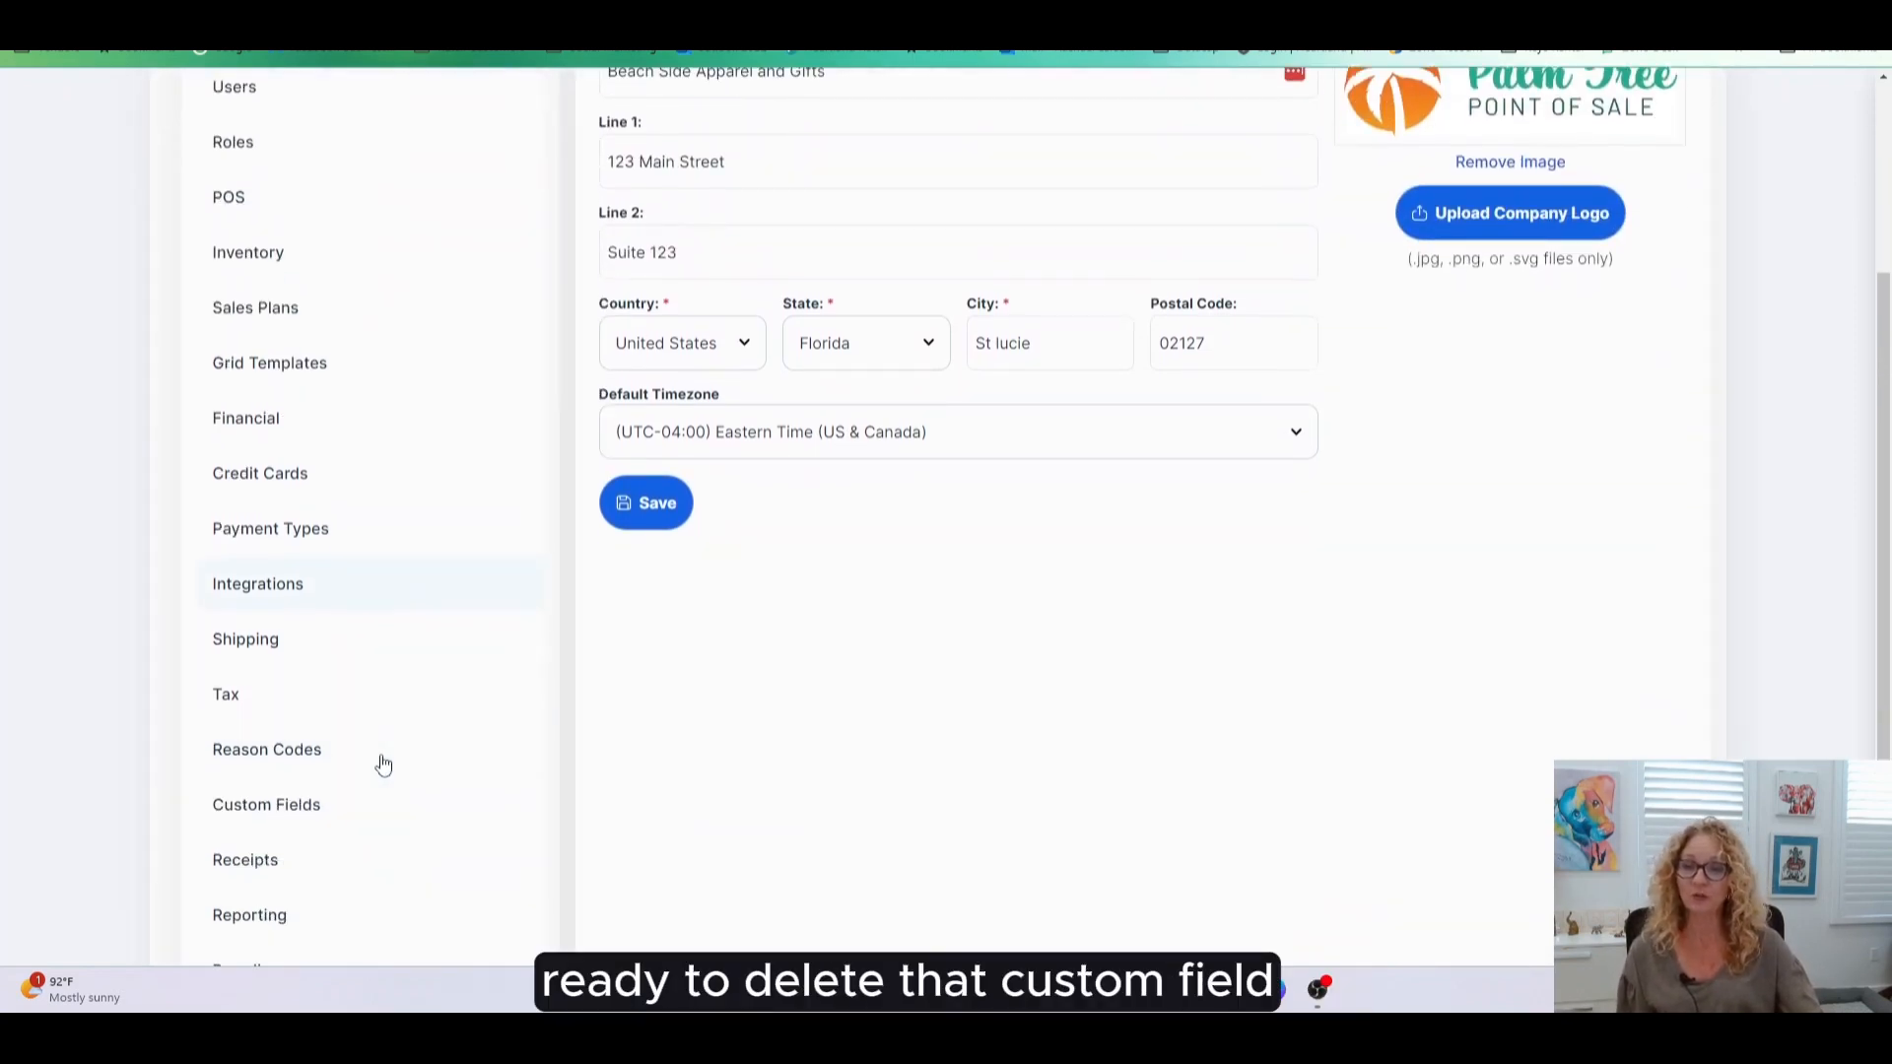
{"action": "left_click", "coordinate": [385, 802]}
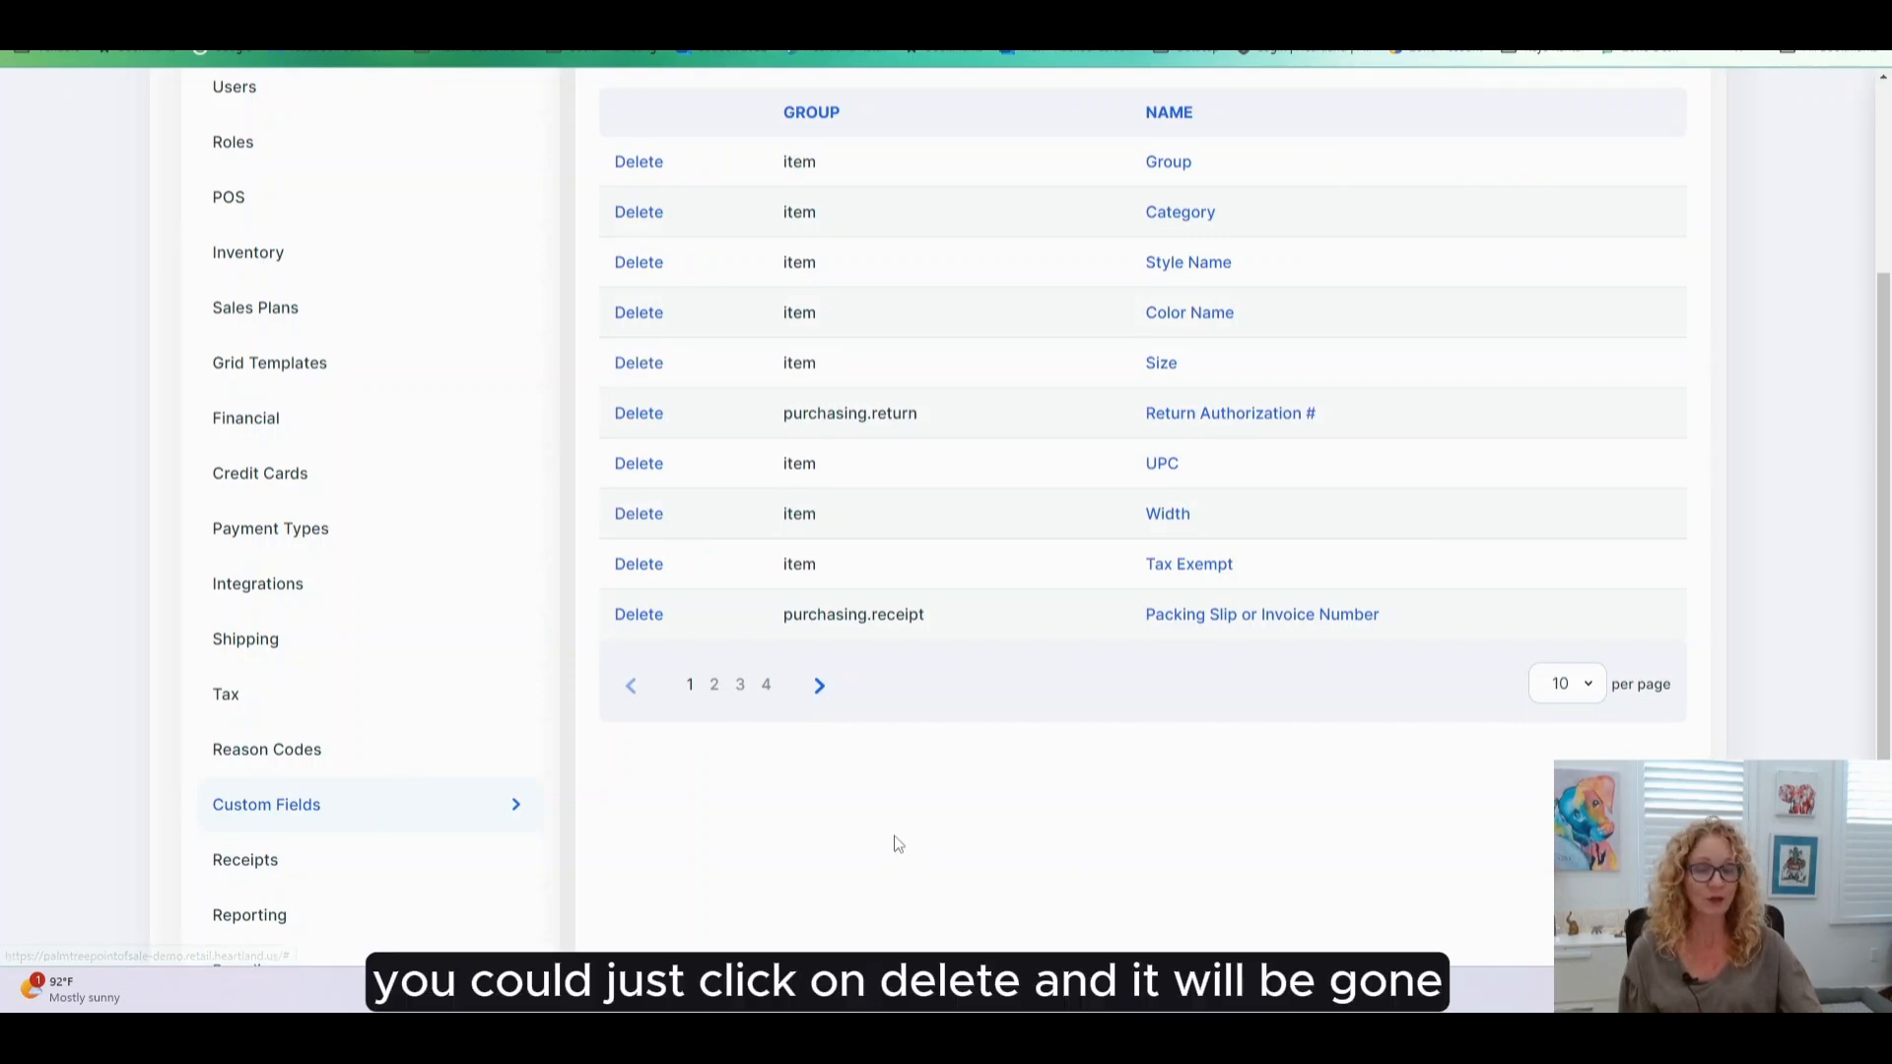
{"action": "scroll", "coordinate": [899, 844], "scroll_direction": "up", "scroll_amount": 3}
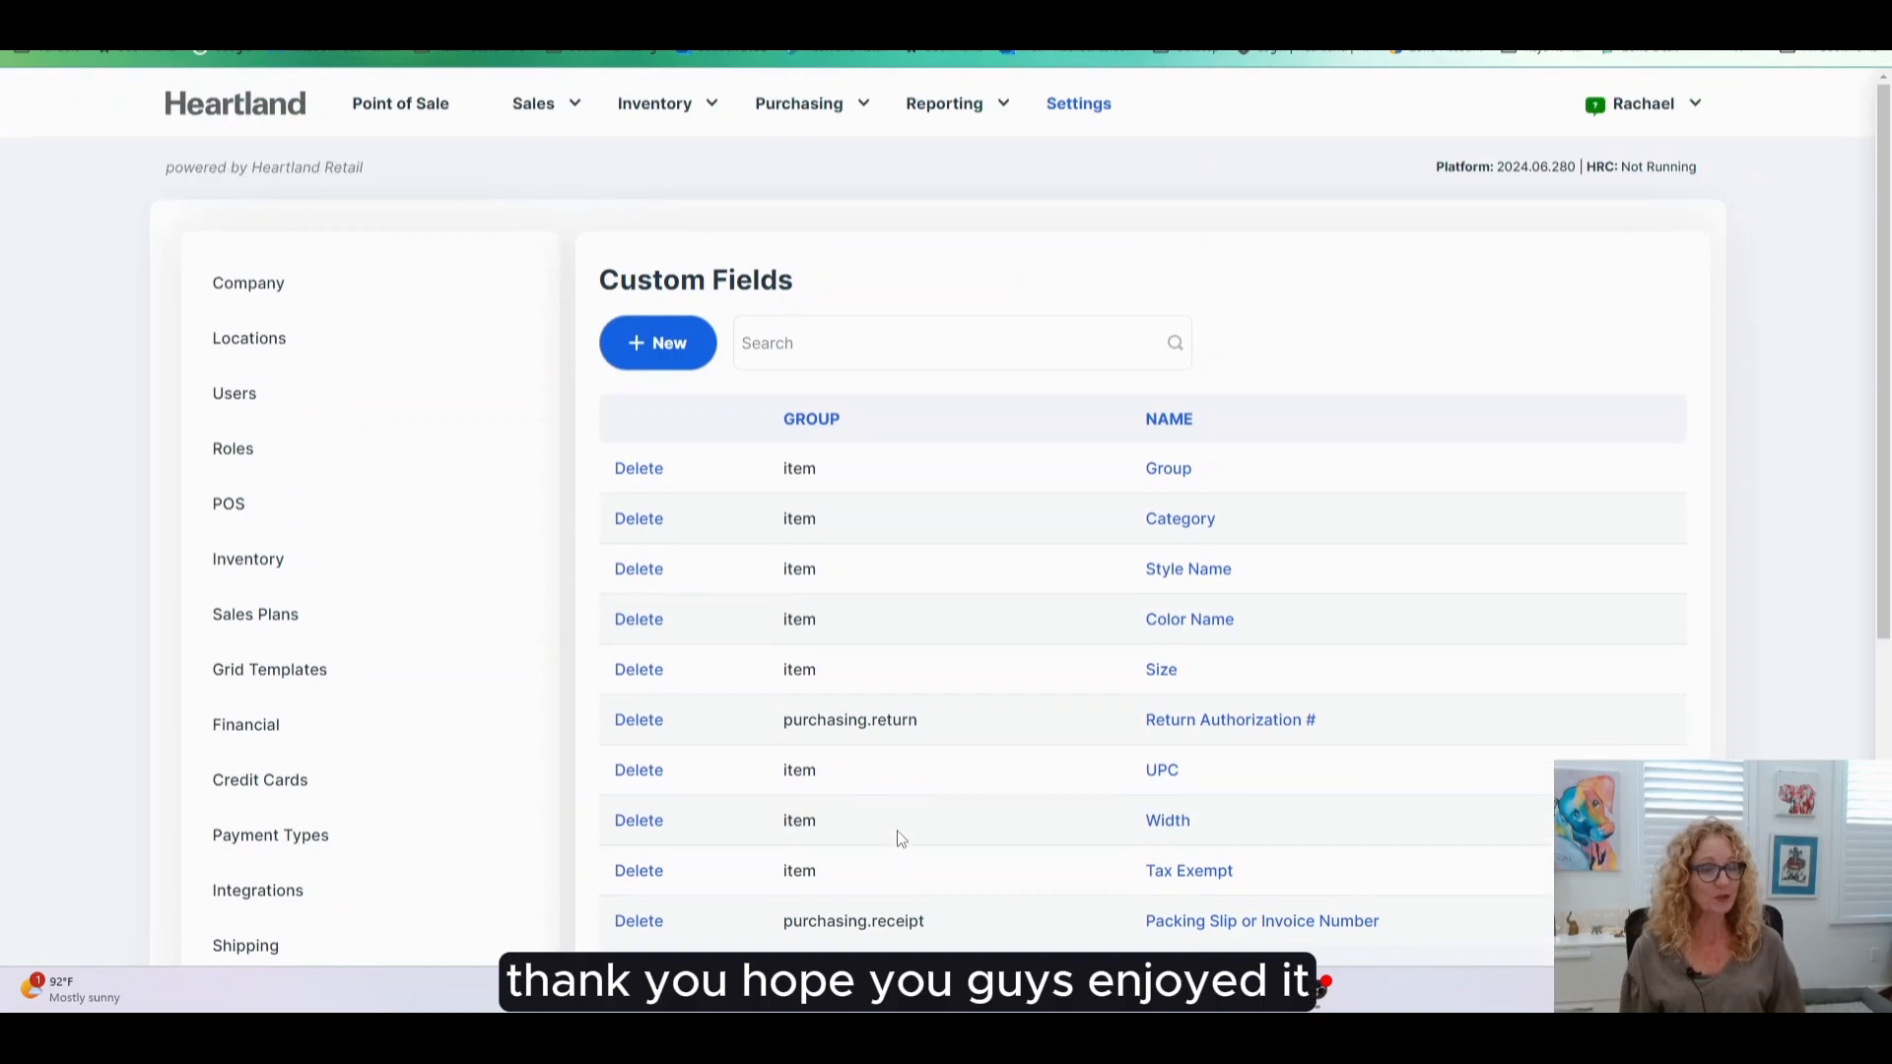